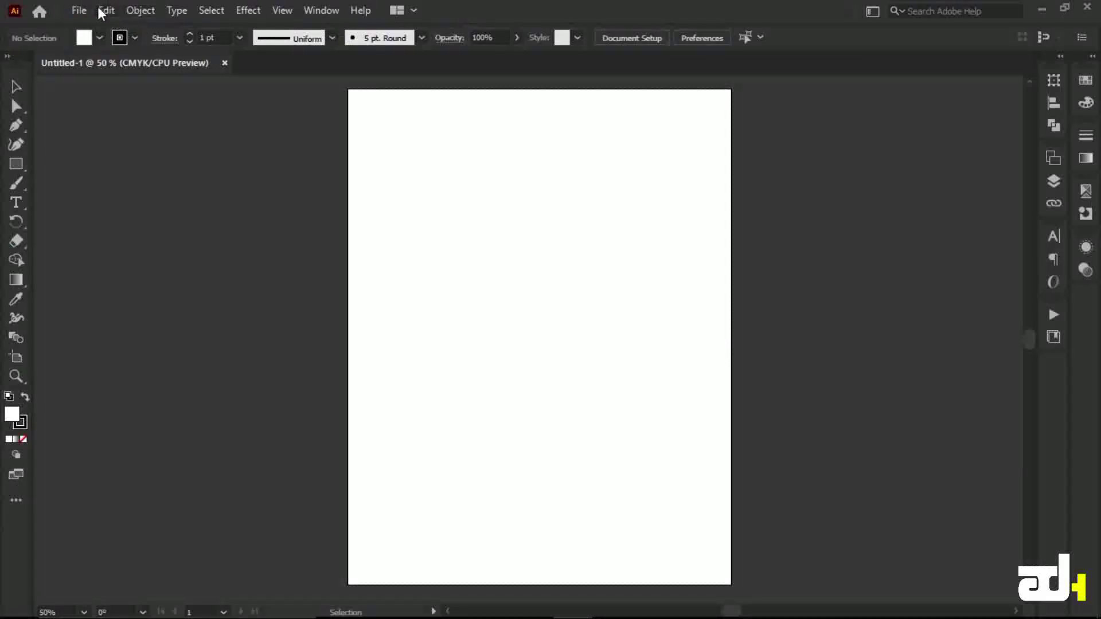
Step: Draw a rectangle near the centre of the artboard
left_click(153, 17)
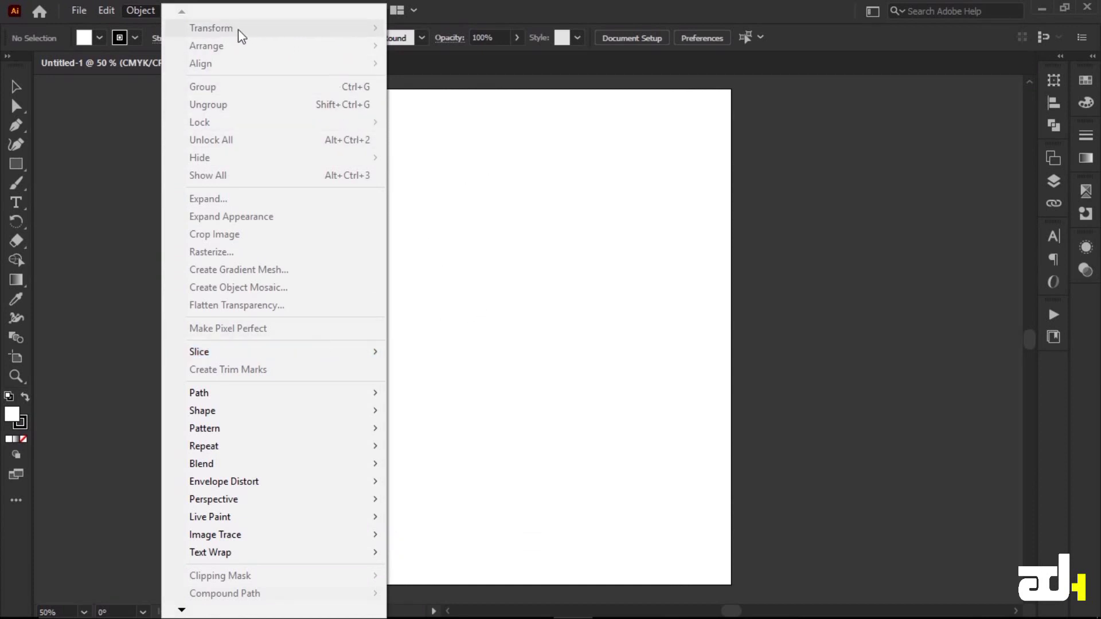
left_click(501, 223)
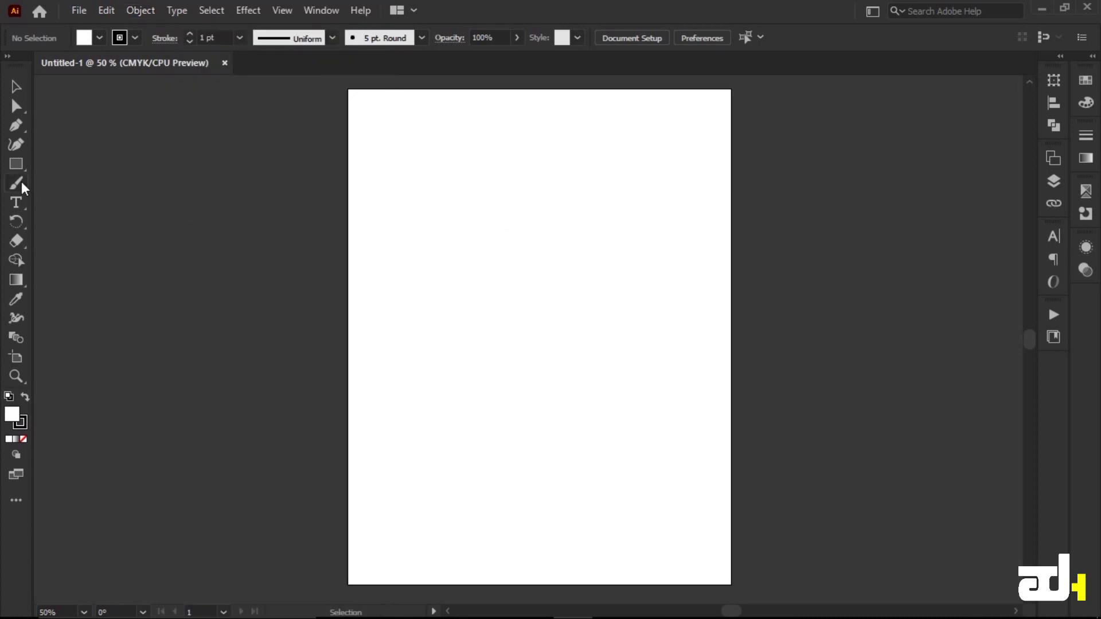
left_click(16, 164)
mouse_move(453, 202)
left_mouse_down()
mouse_move(568, 268)
mouse_move(572, 373)
left_mouse_up()
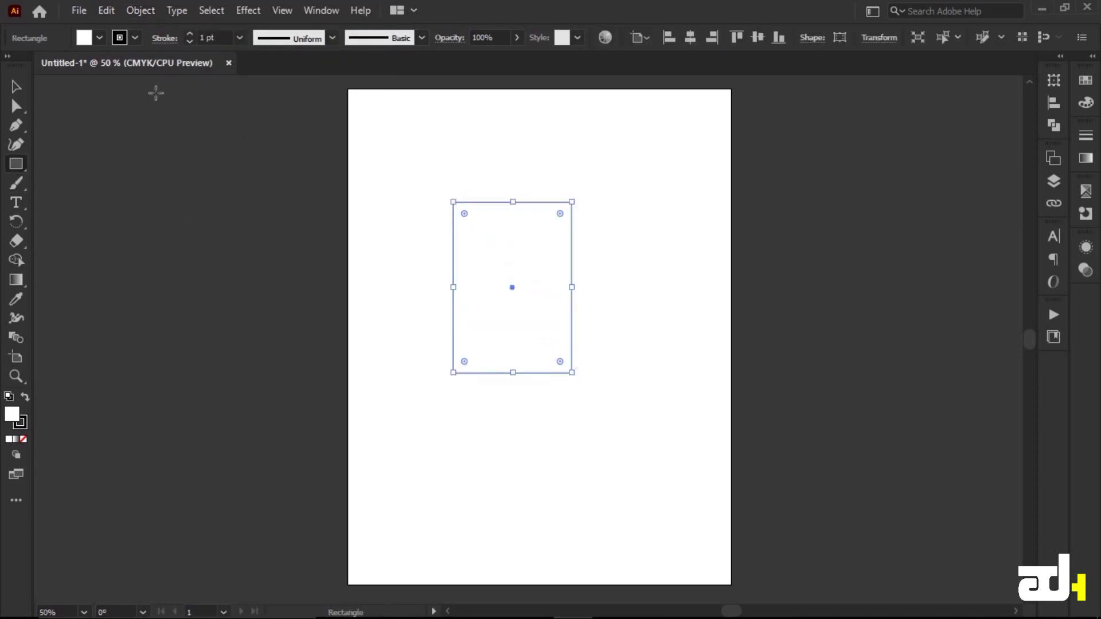
Step: Fill the rectangle with red from the Fill swatches
left_click(100, 38)
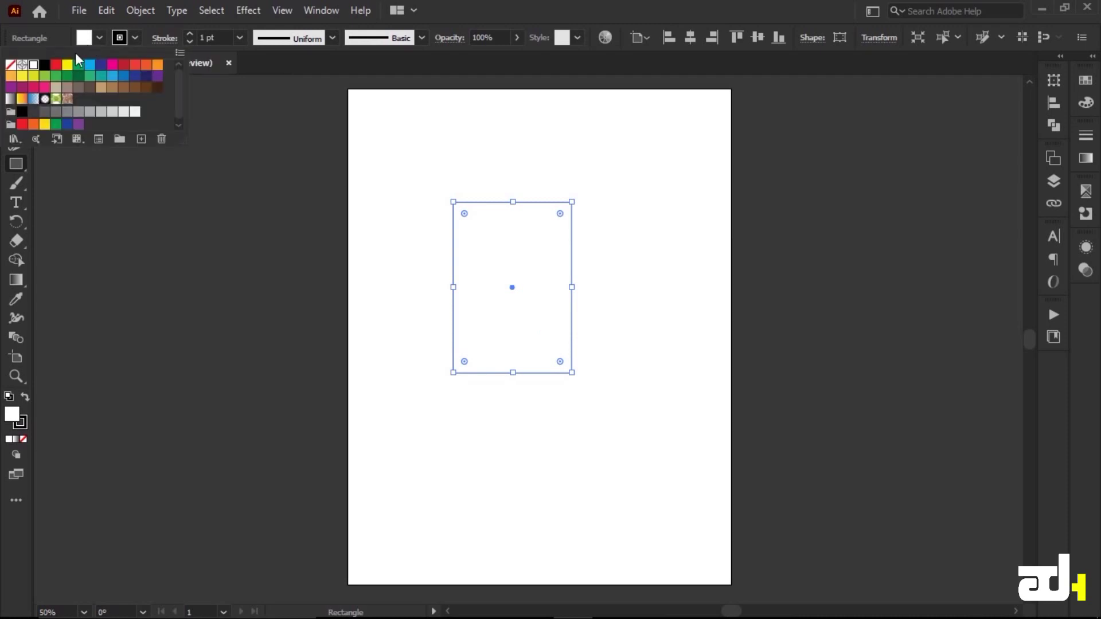
left_click(55, 65)
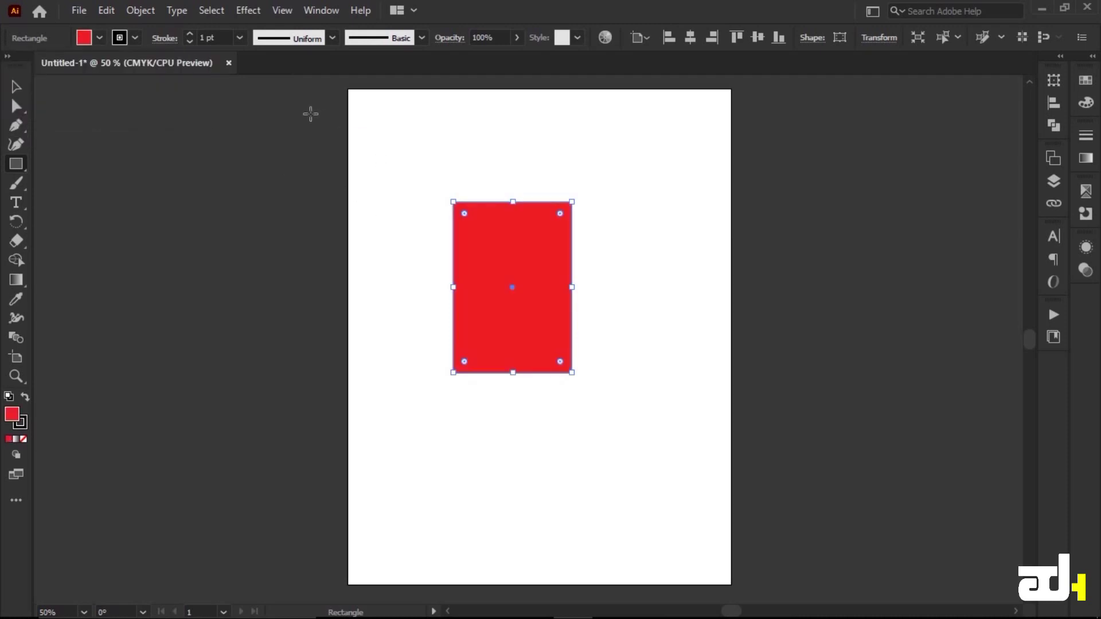
left_click(140, 10)
mouse_move(211, 28)
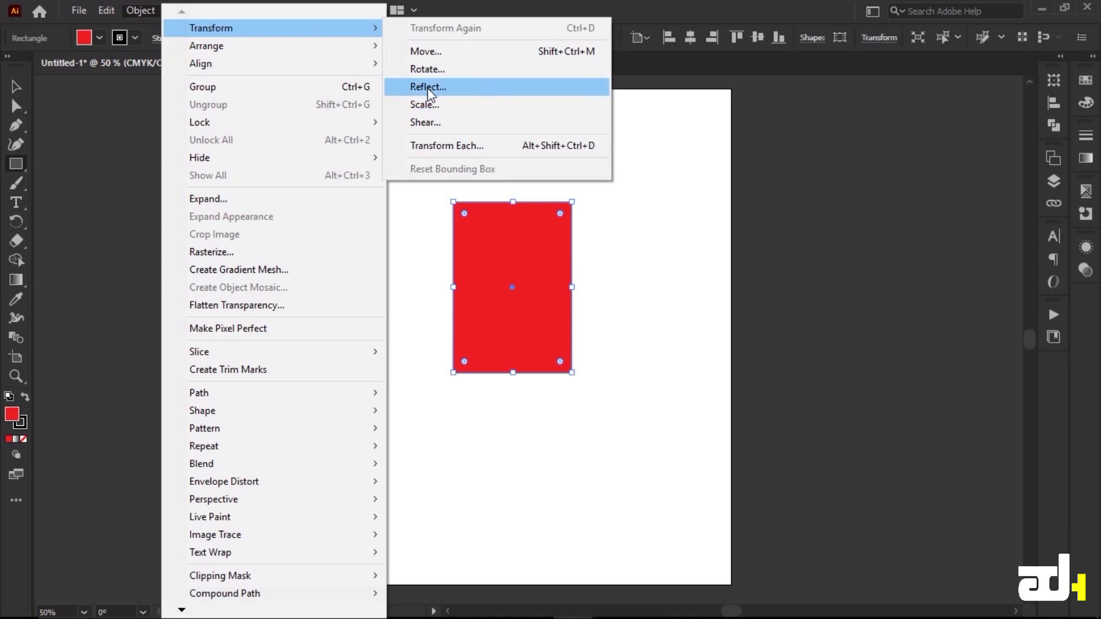
Step: Set a horizontal-axis reflection with a tilted custom angle in the Reflect dialog
left_click(430, 89)
left_click_drag(577, 180, 788, 143)
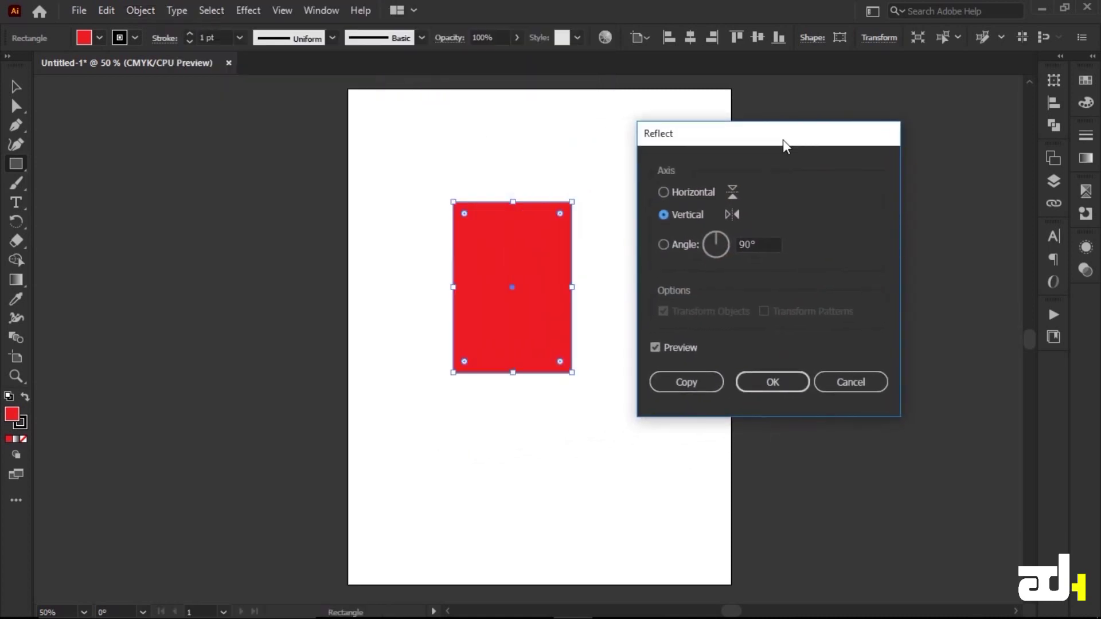
left_click(664, 193)
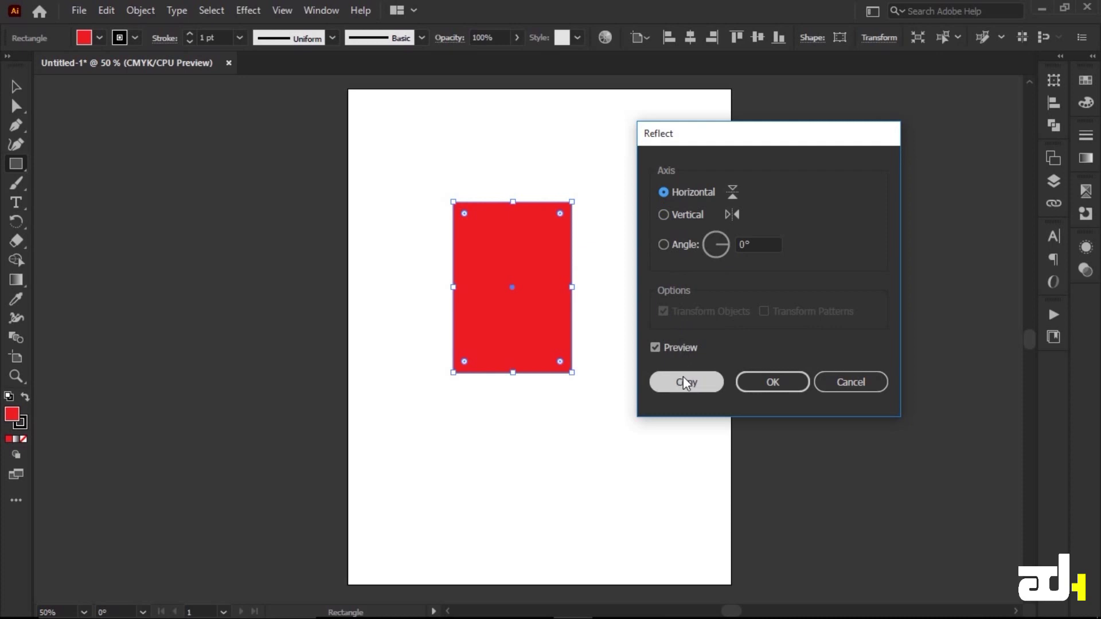
left_click(663, 215)
left_click(664, 193)
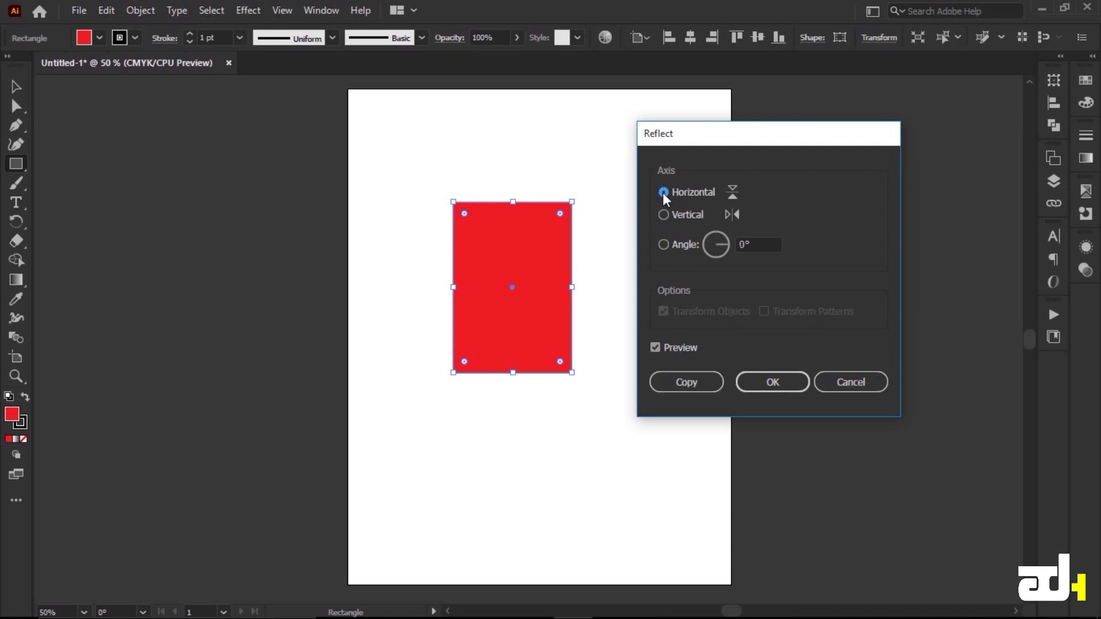
left_click_drag(717, 251, 711, 252)
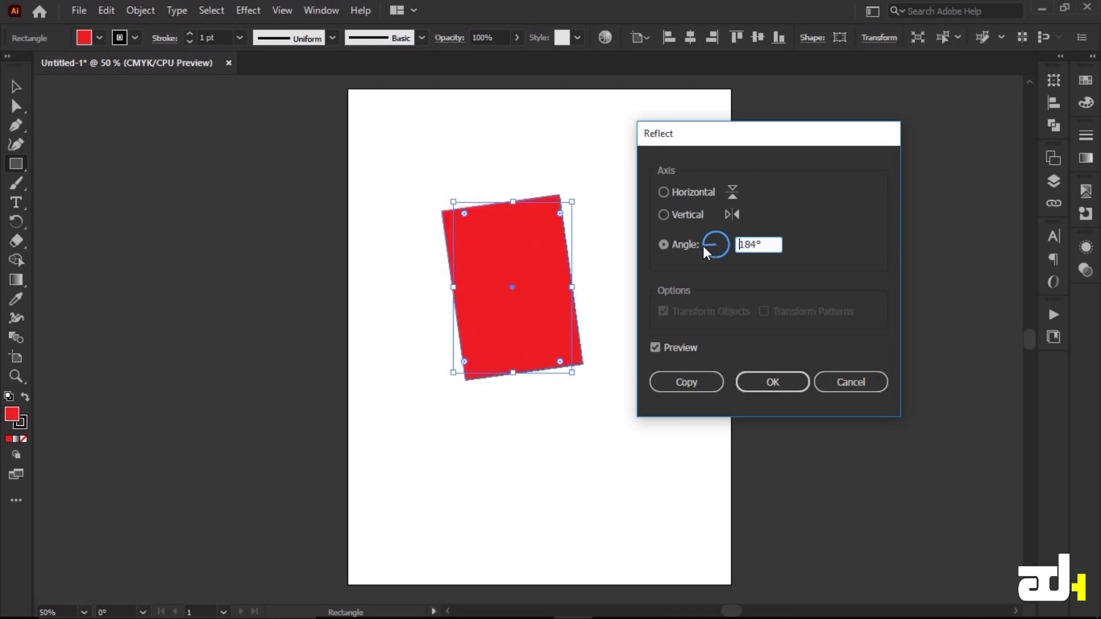
left_click_drag(707, 253, 722, 241)
Step: Create the reflected copy and move it to the artboard's upper right
left_click(687, 385)
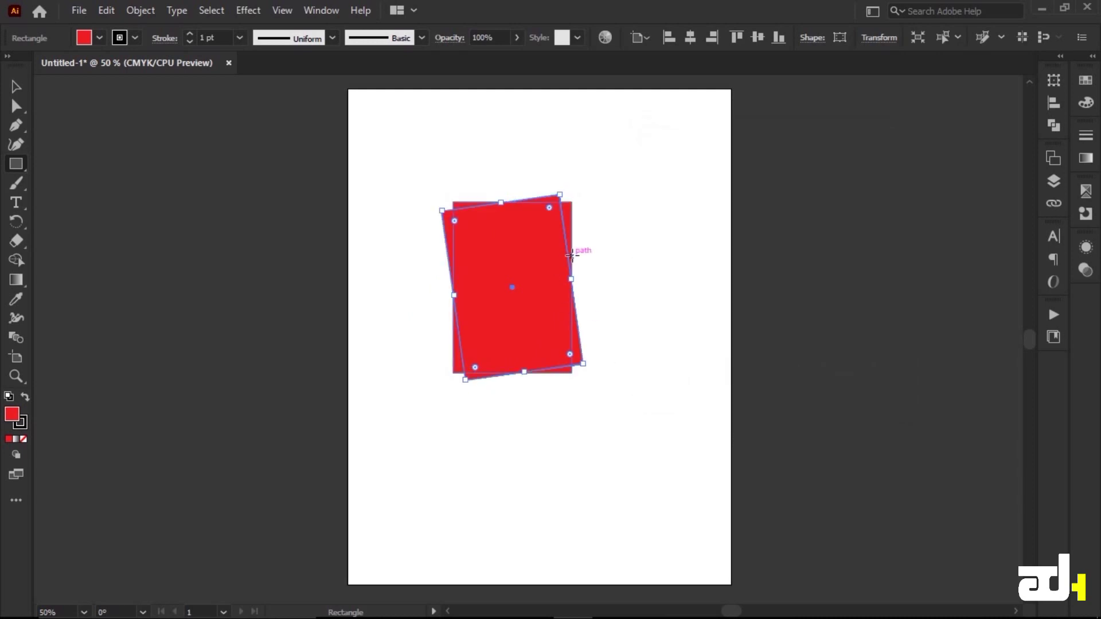
key("v")
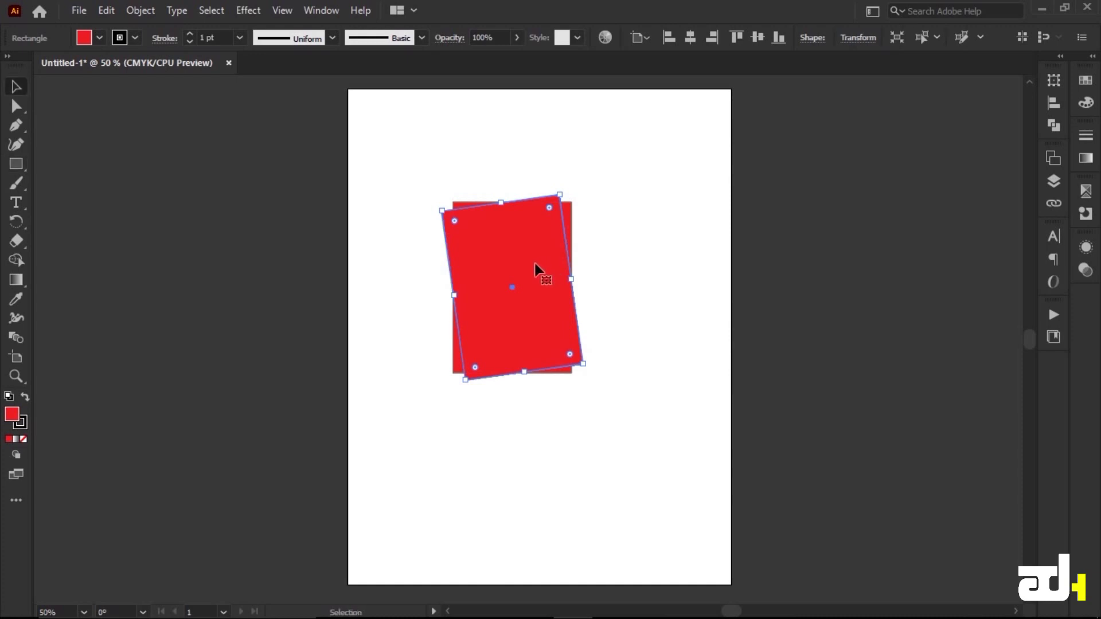
left_click_drag(541, 268, 696, 196)
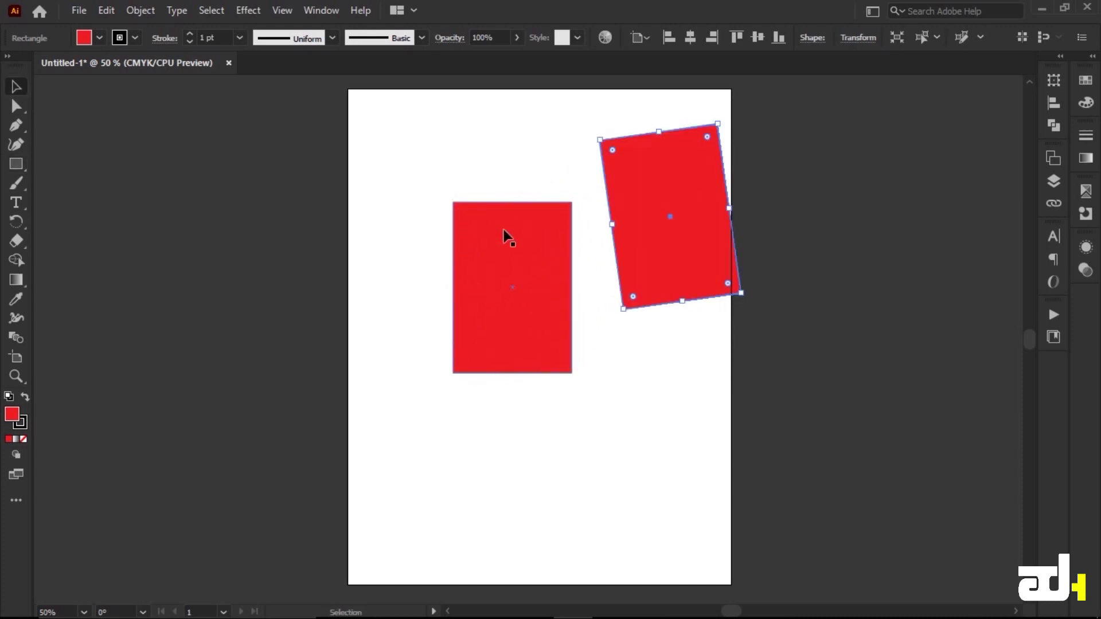
right_click(507, 257)
mouse_move(556, 519)
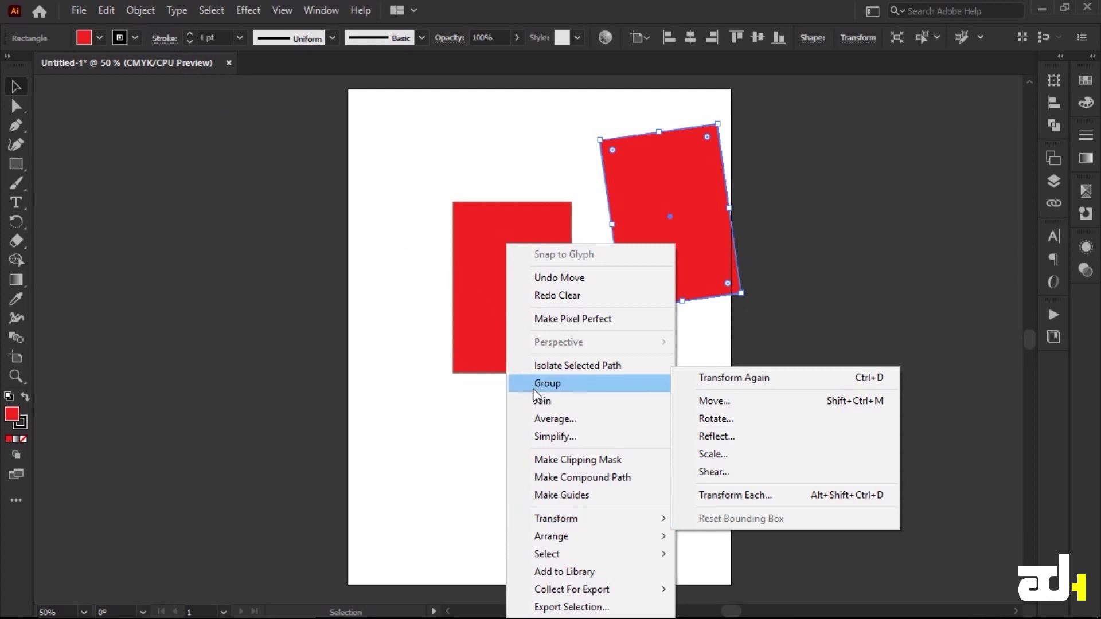
right_click(468, 243)
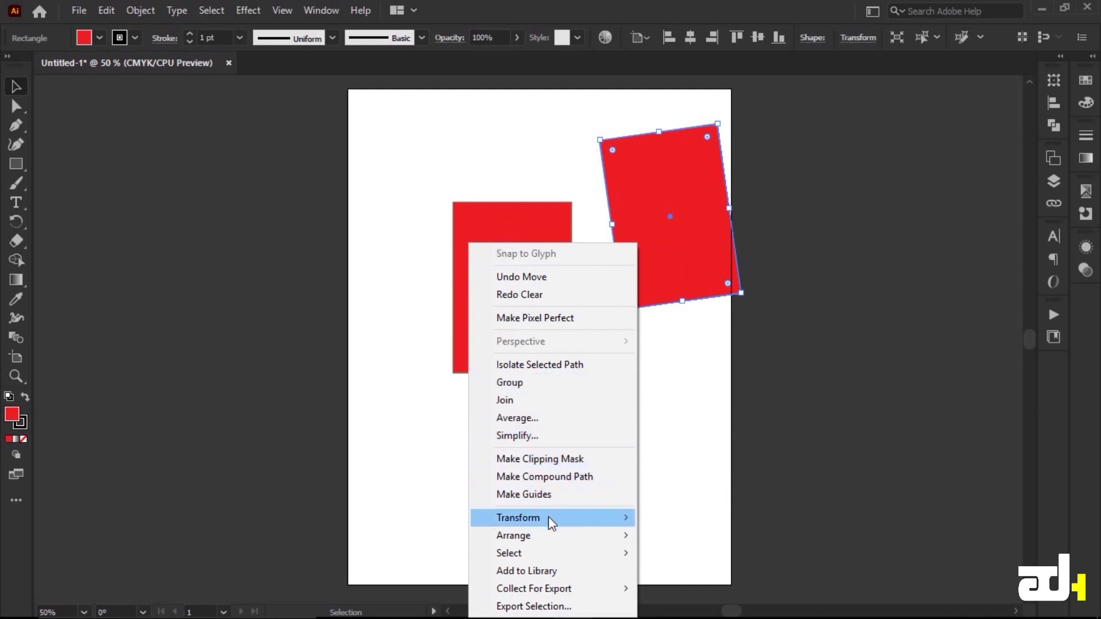
mouse_move(518, 518)
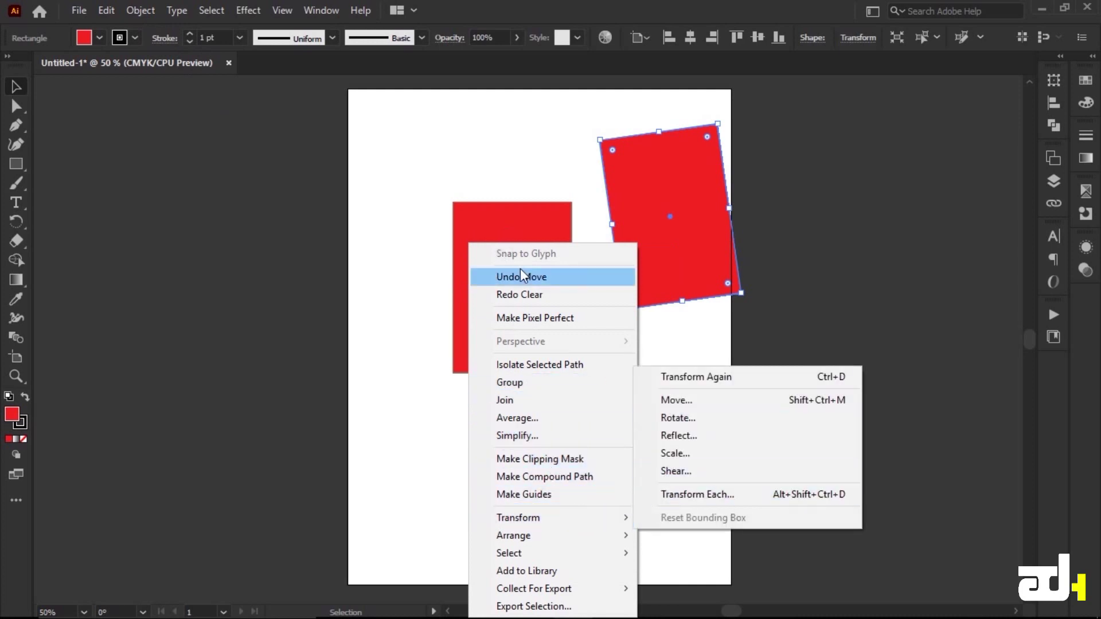
left_click(521, 277)
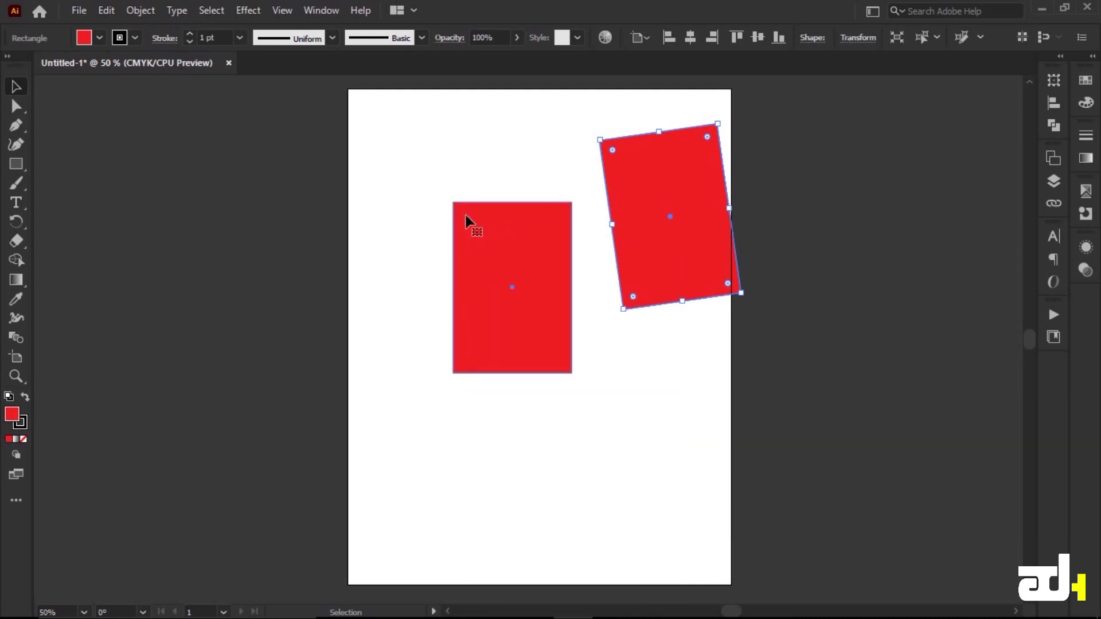
Step: Move the tilted rectangle over the upright one and fill it magenta
left_click(140, 9)
mouse_move(206, 46)
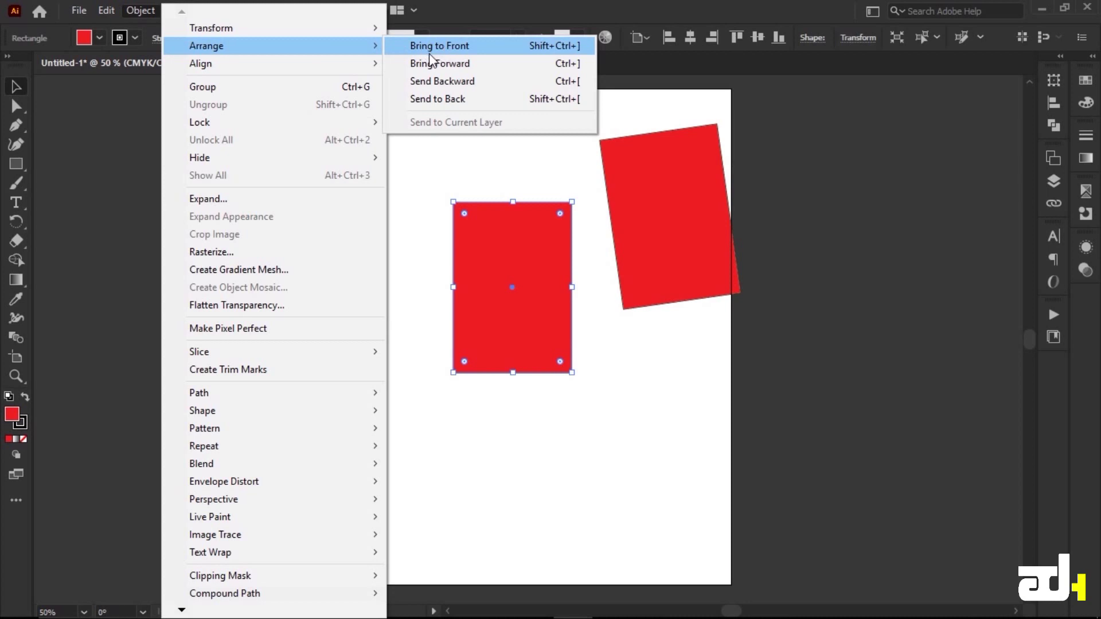
left_click(609, 308)
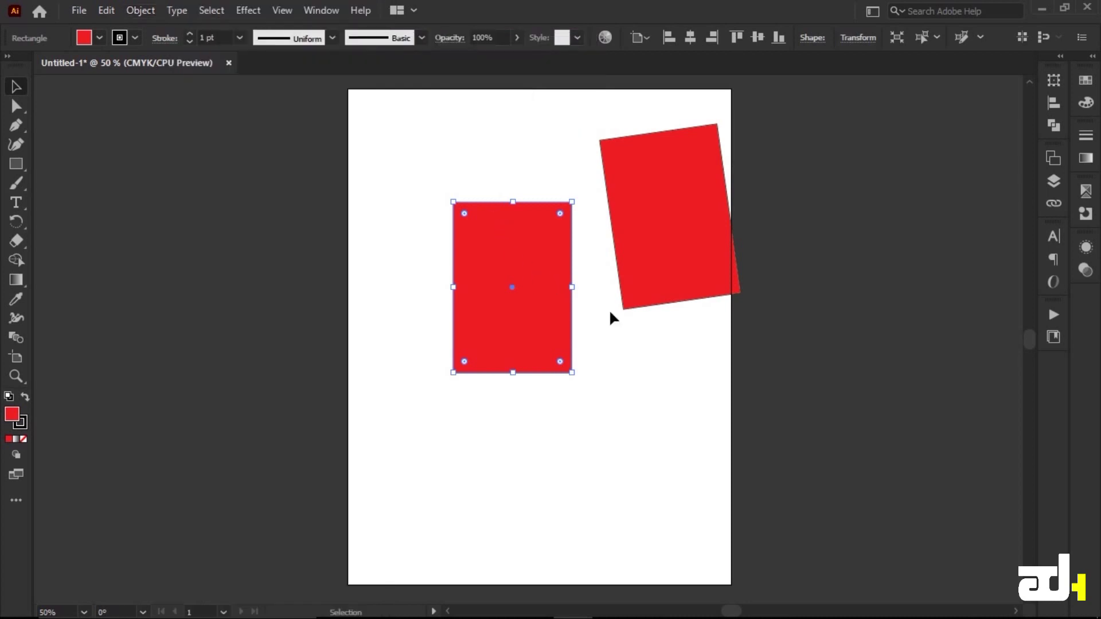
left_click_drag(652, 185, 529, 273)
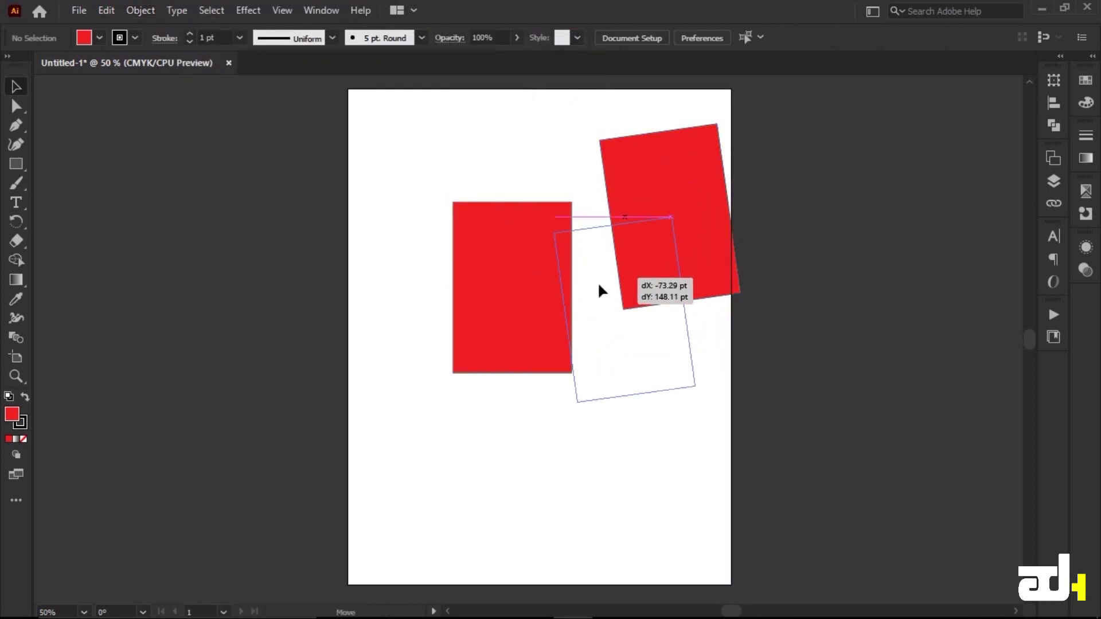
left_click(101, 38)
left_click(112, 64)
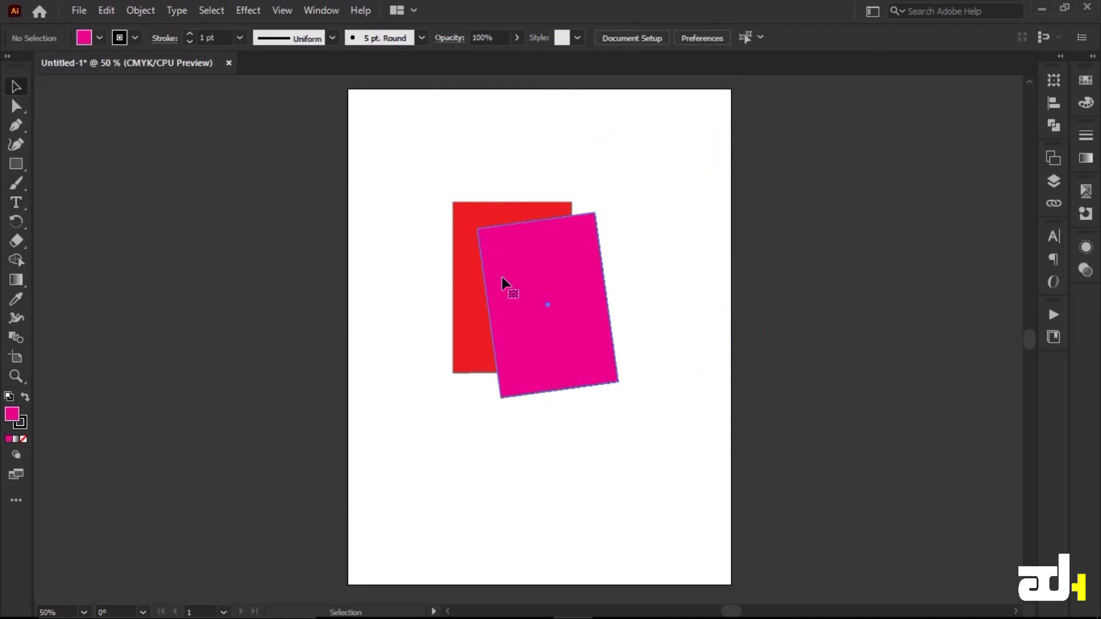
Step: Send the magenta rectangle behind the red one, then deselect everything
left_click(148, 15)
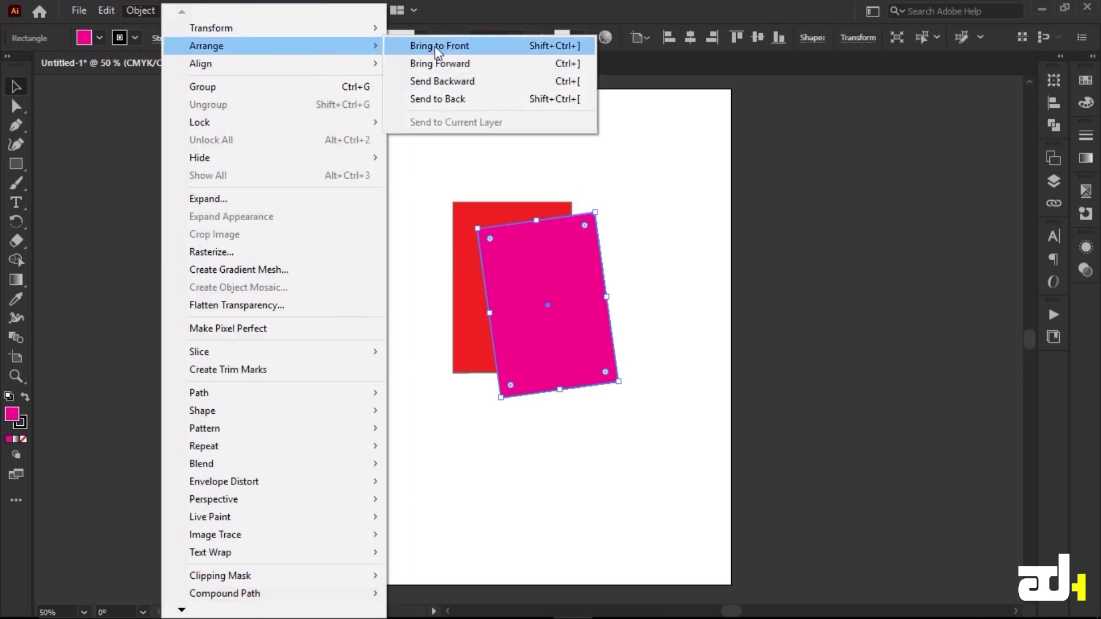
left_click(438, 99)
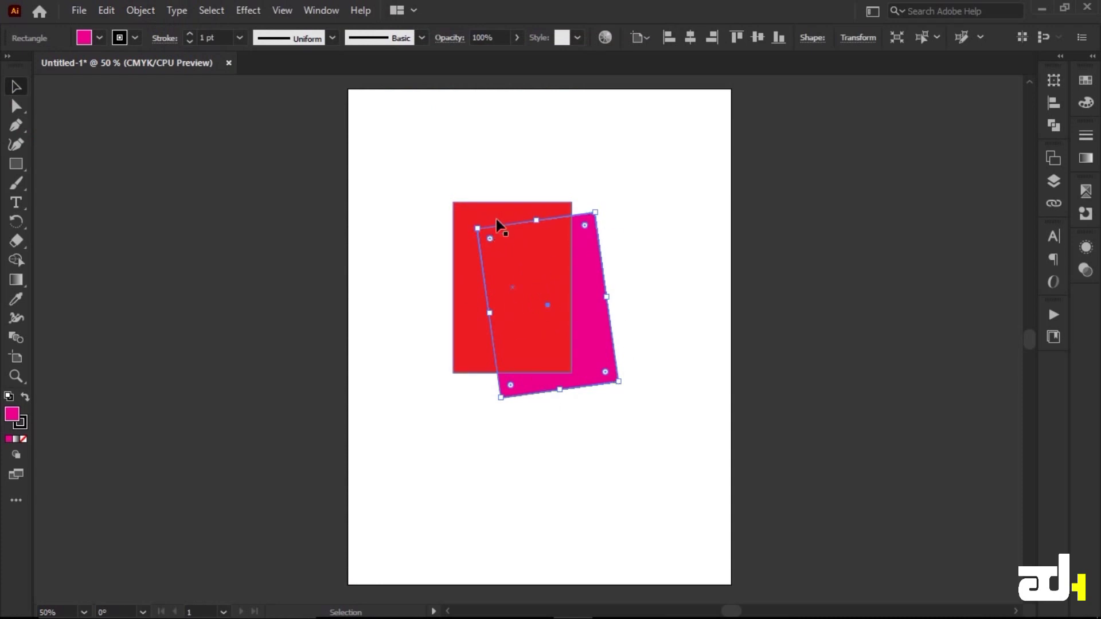
right_click(525, 250)
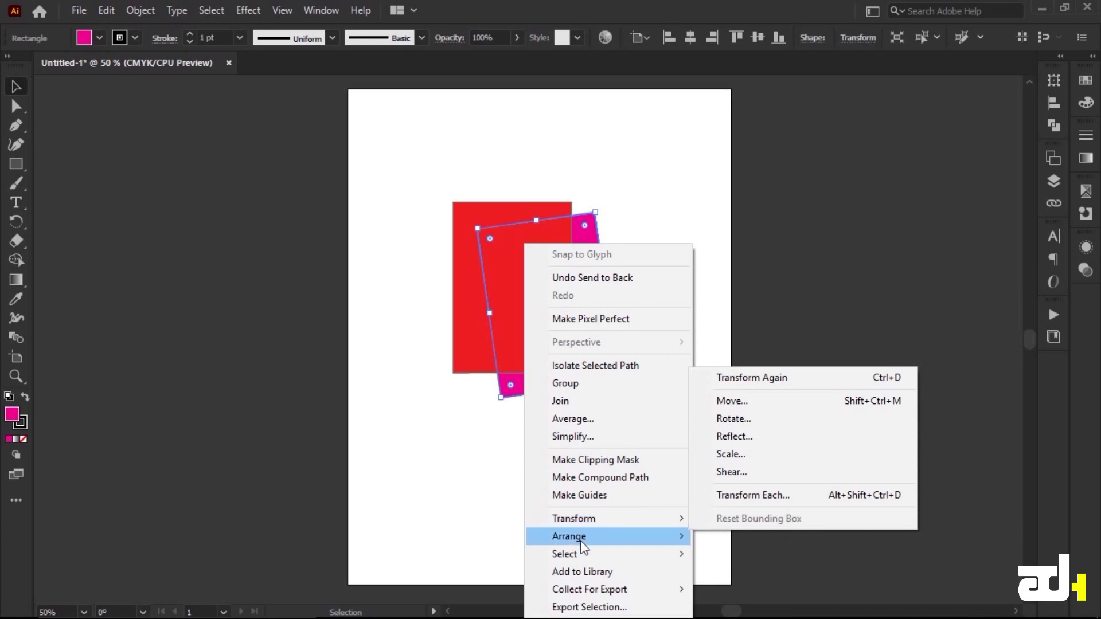
mouse_move(568, 536)
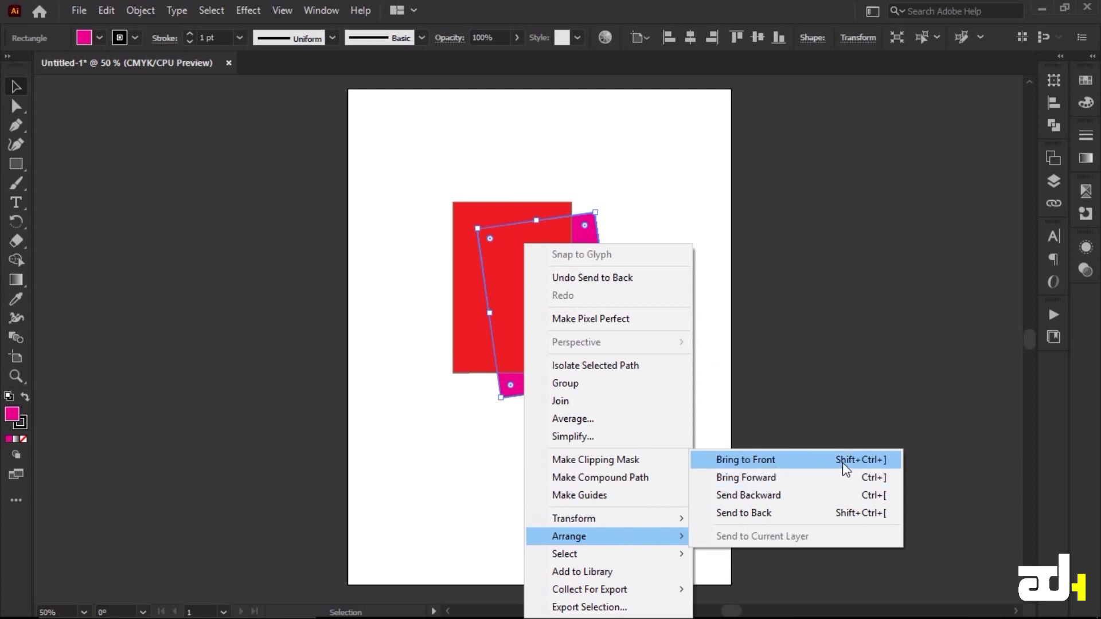
left_click(843, 405)
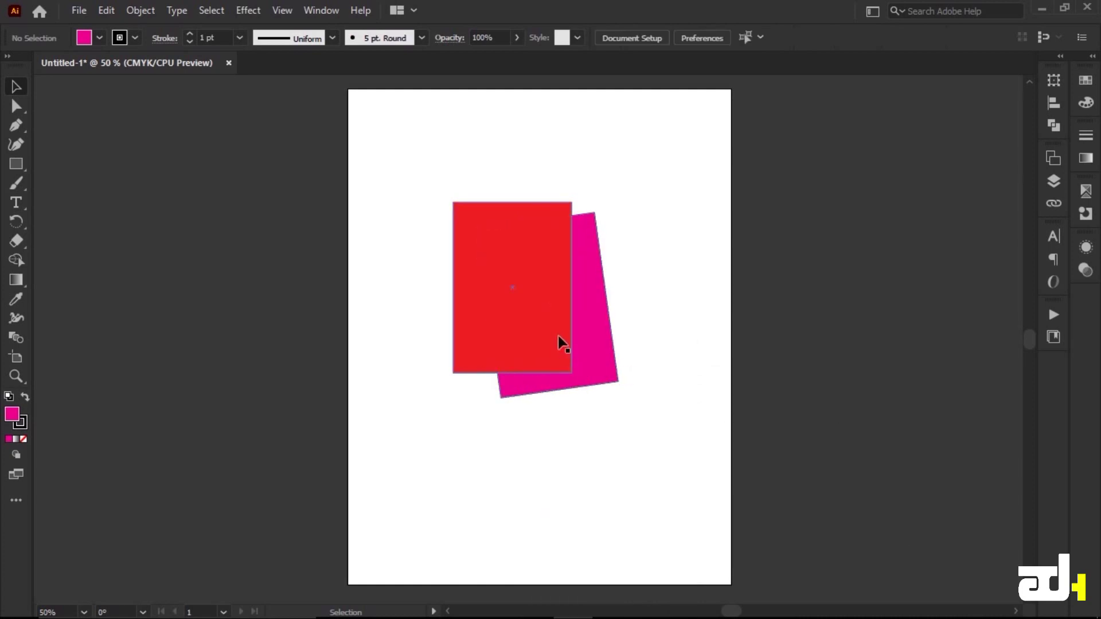
Step: Nudge the magenta rectangle down-right and select the red rectangle
left_click_drag(611, 367, 680, 380)
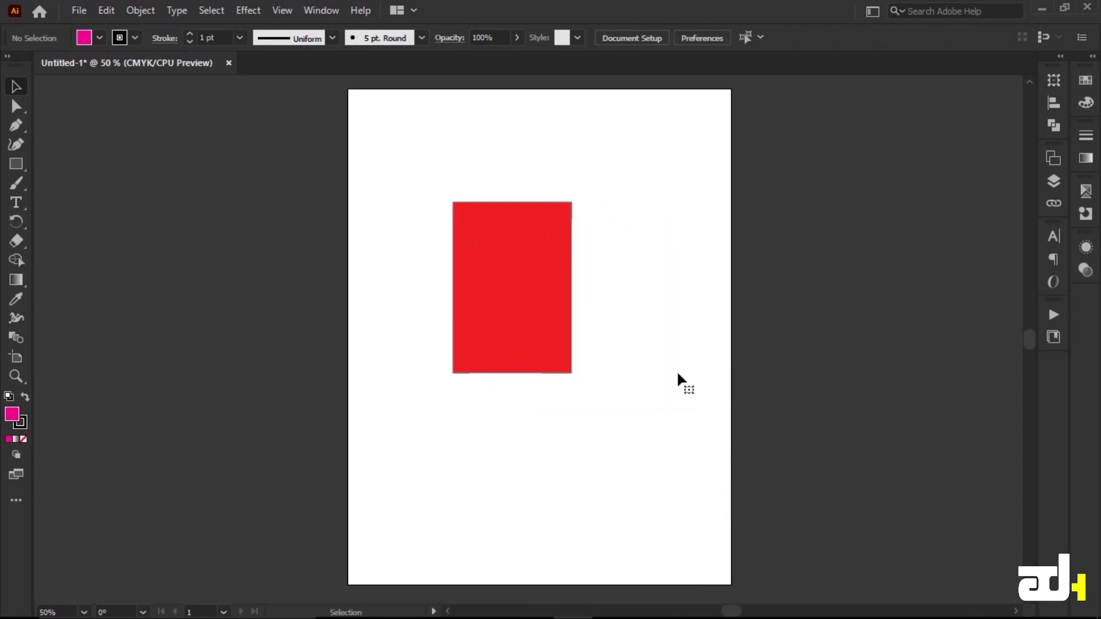
left_click(147, 10)
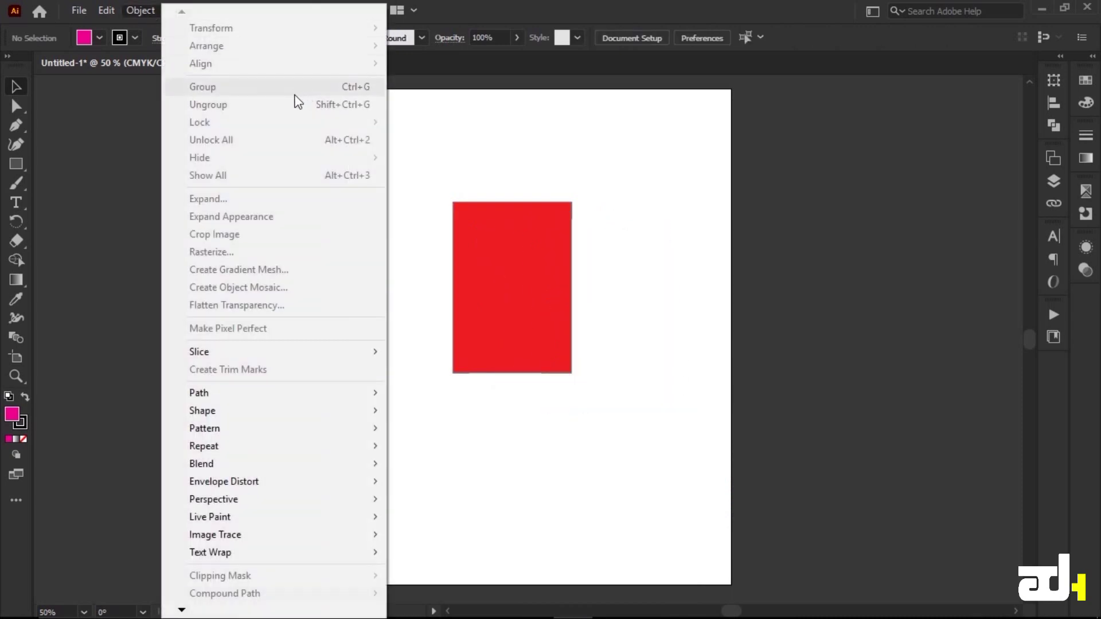
left_click(494, 178)
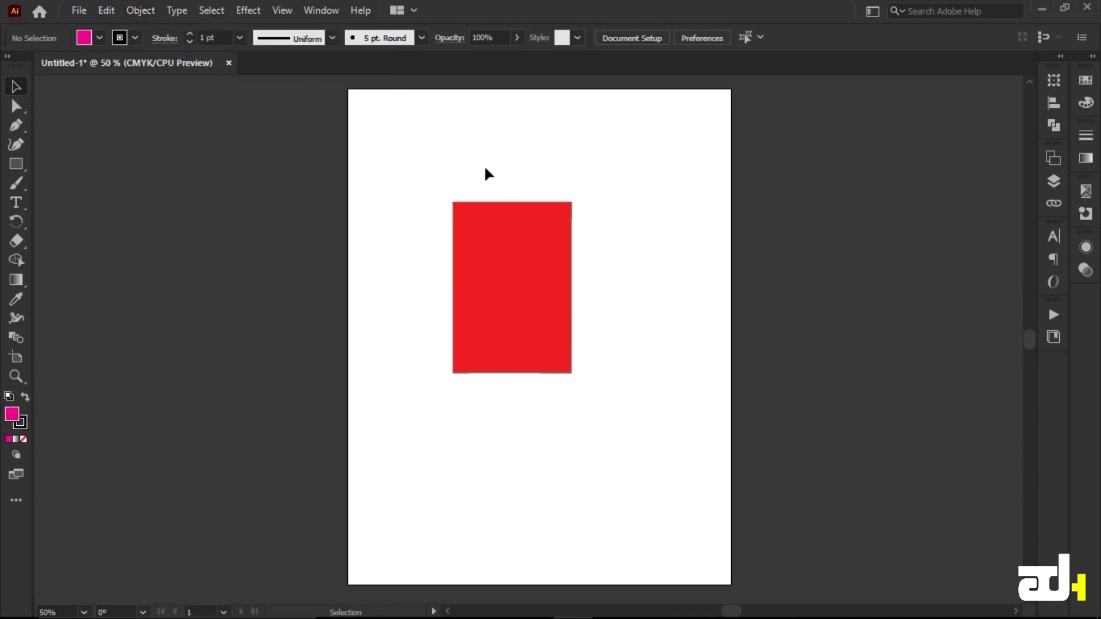
left_click(514, 283)
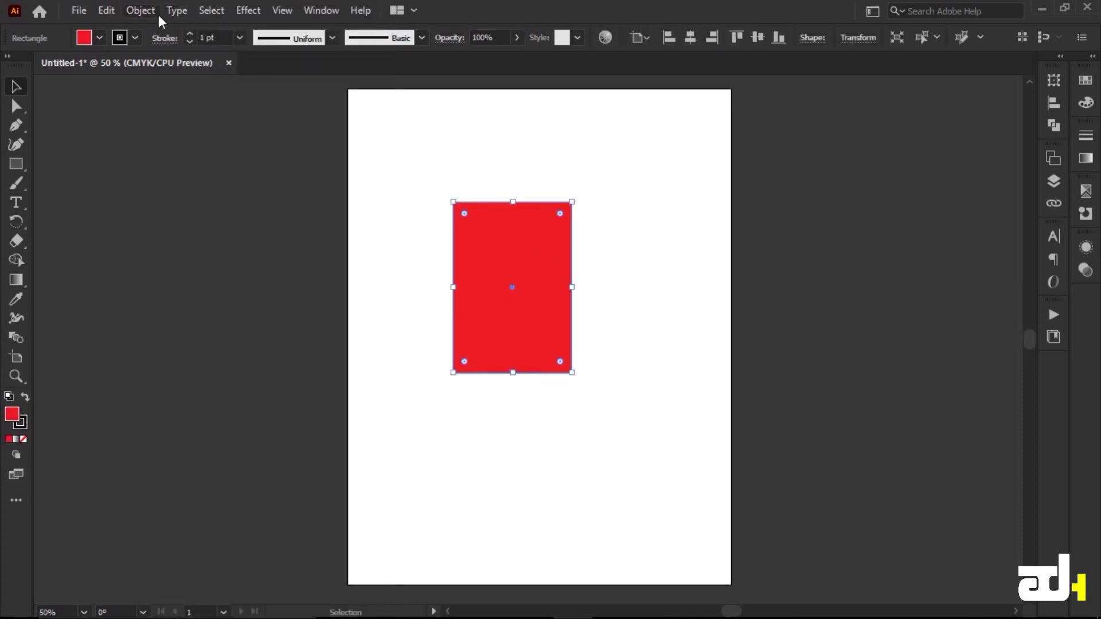
left_click(141, 15)
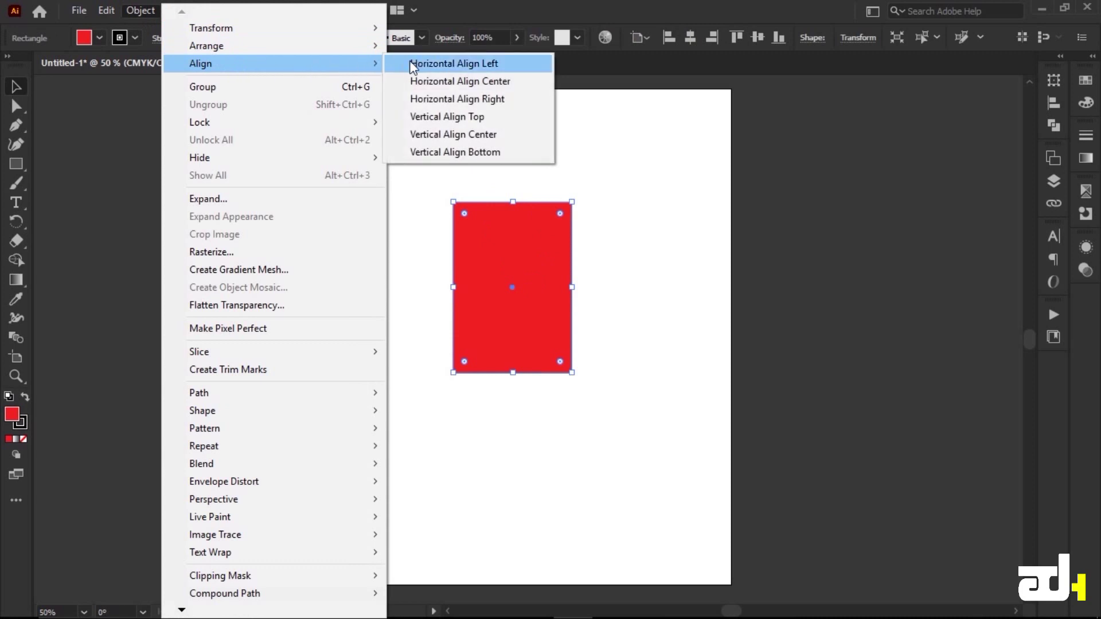
Step: Align the red rectangle to the artboard's left edge, then to its right edge
mouse_move(201, 64)
left_click(447, 68)
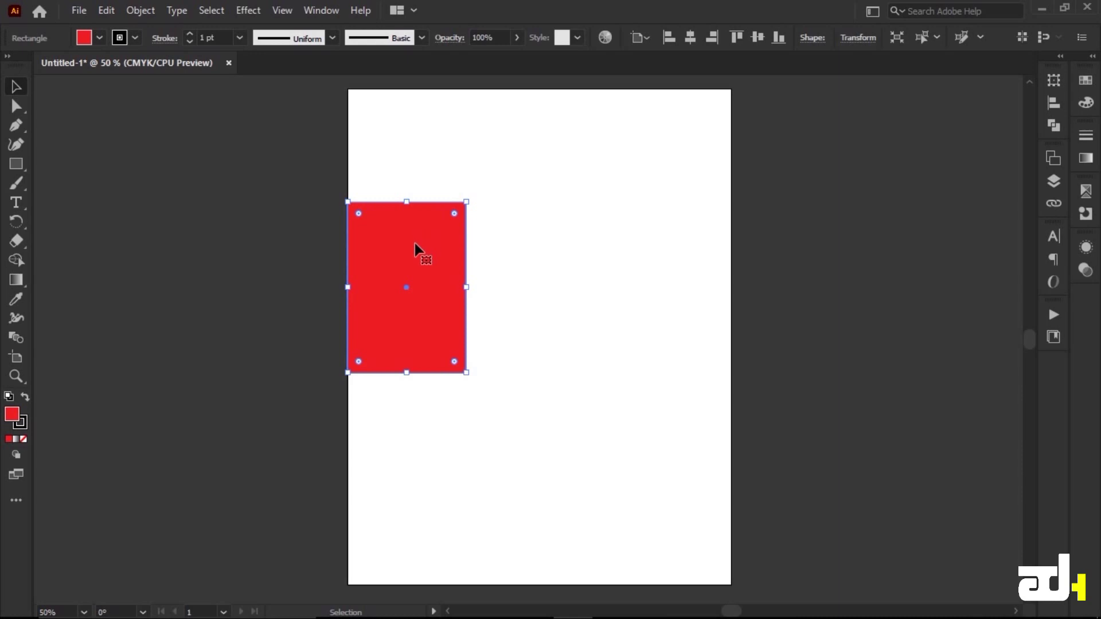
left_click(145, 11)
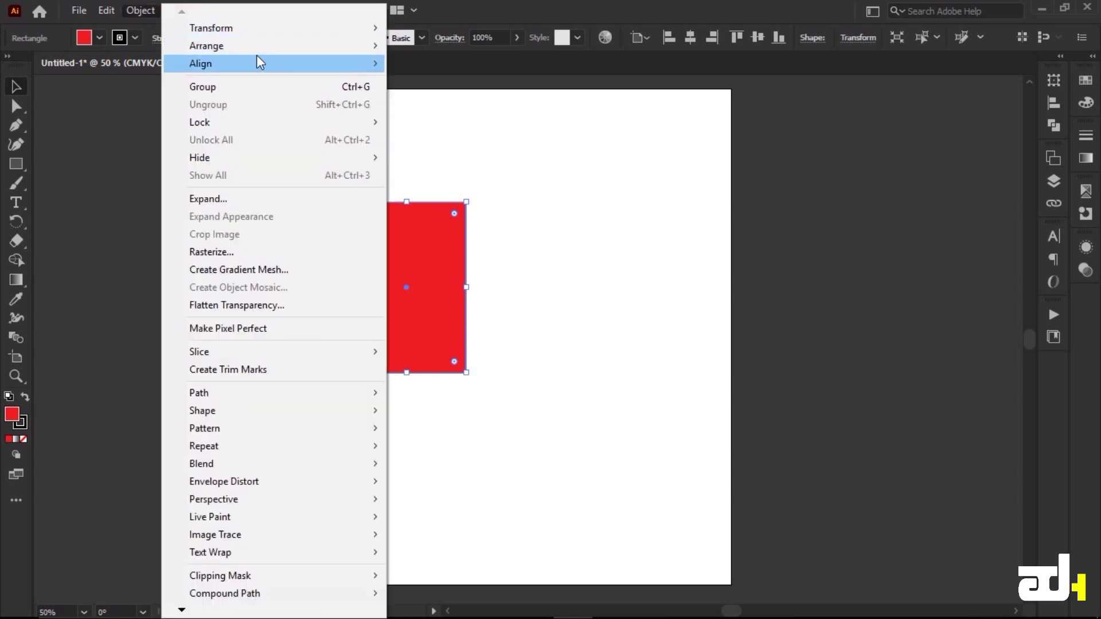
mouse_move(201, 63)
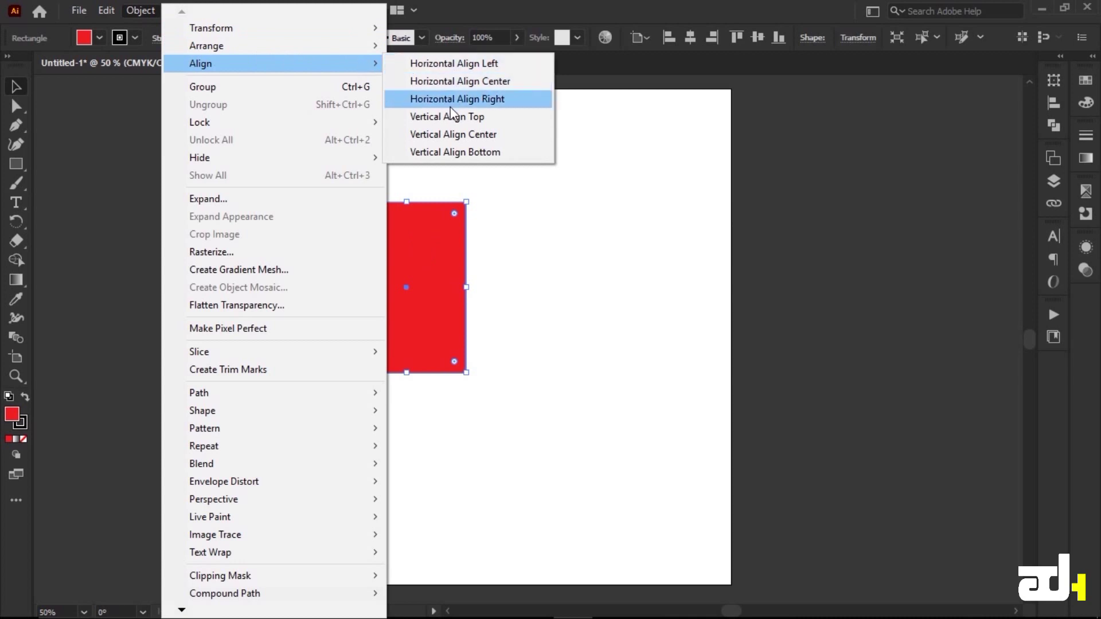
left_click(451, 105)
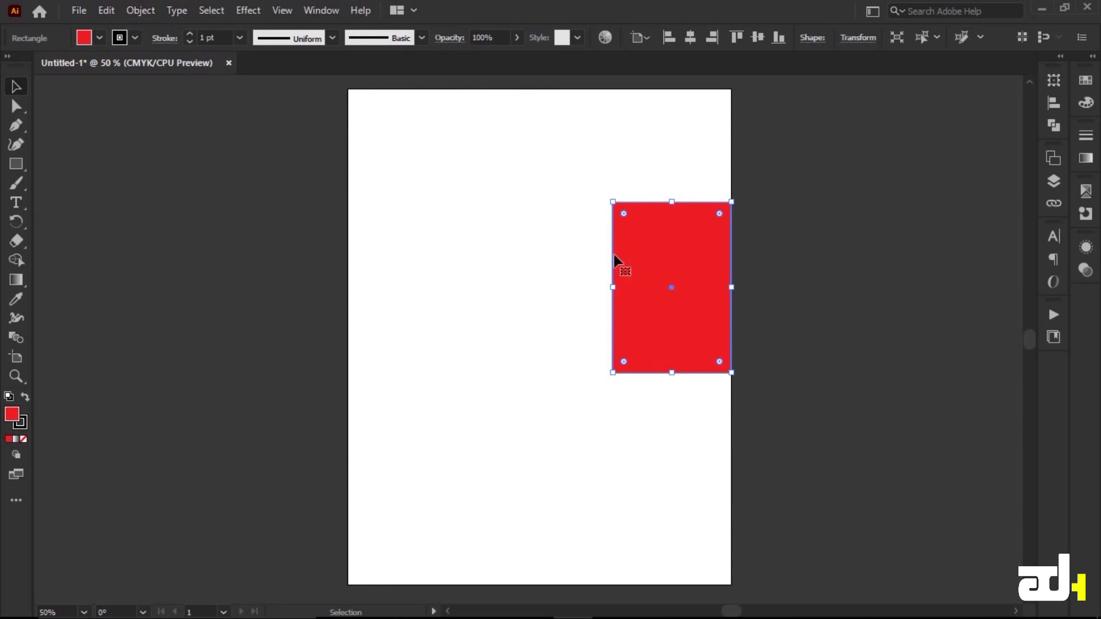
right_click(665, 275)
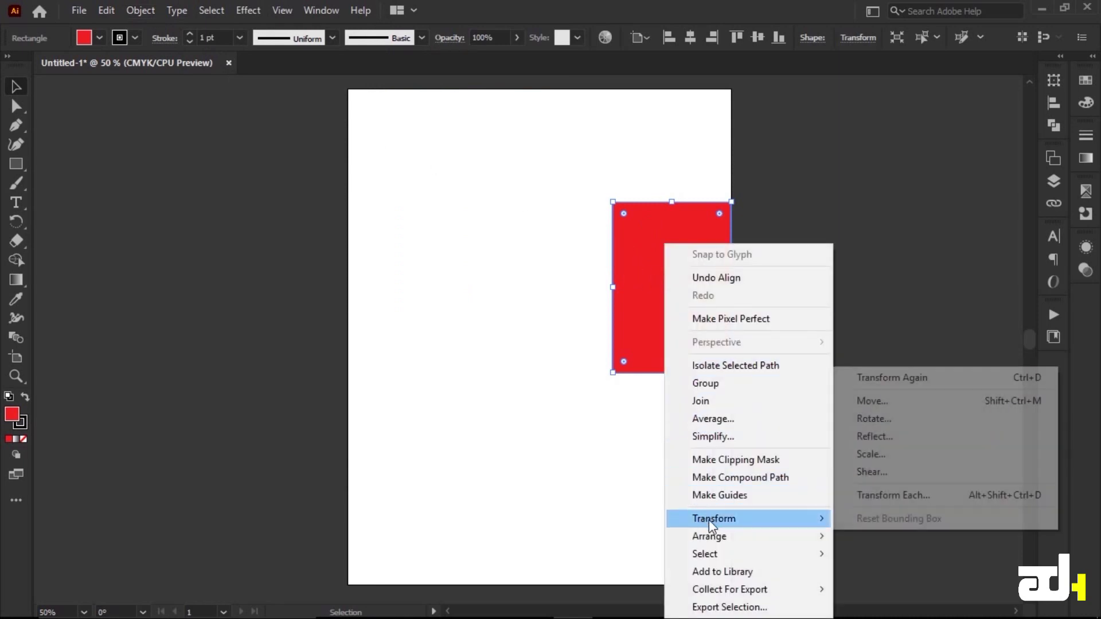
mouse_move(710, 536)
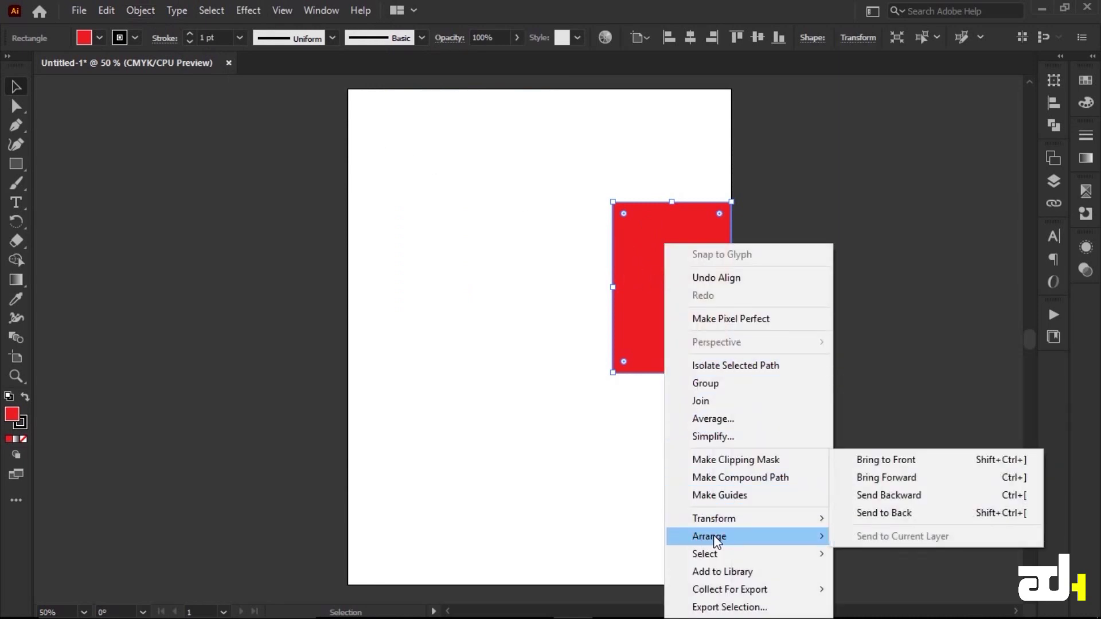
Step: Close the shortcut menu while keeping the red rectangle selected
left_click(546, 472)
left_click(671, 332)
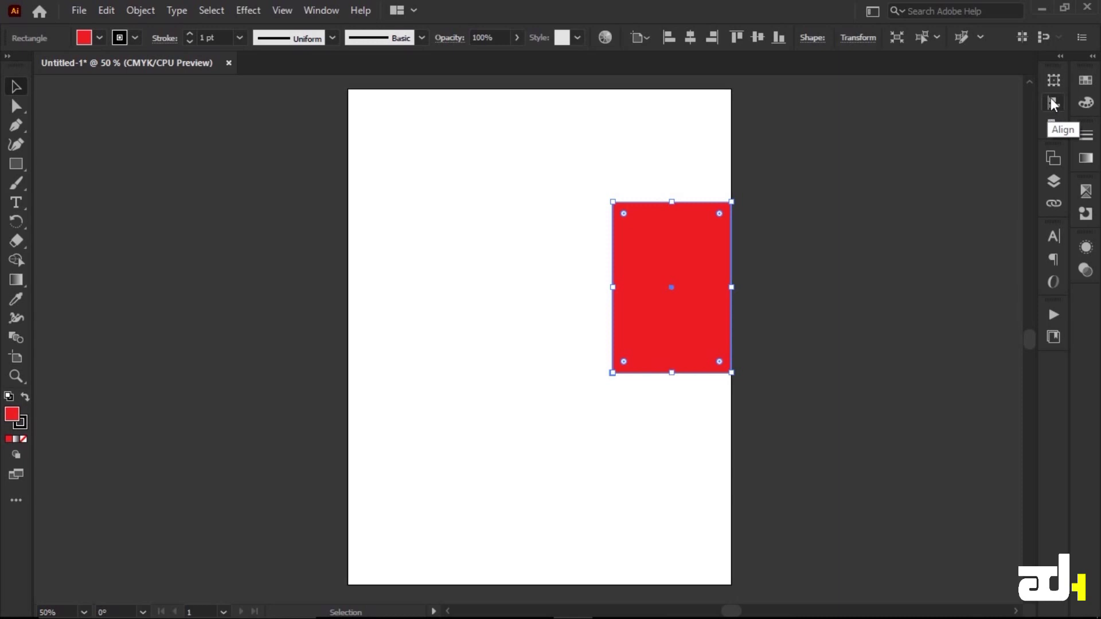
Step: Float the Align panel beside the artboard, then close it and the Transform/Pathfinder panels
left_click(1053, 109)
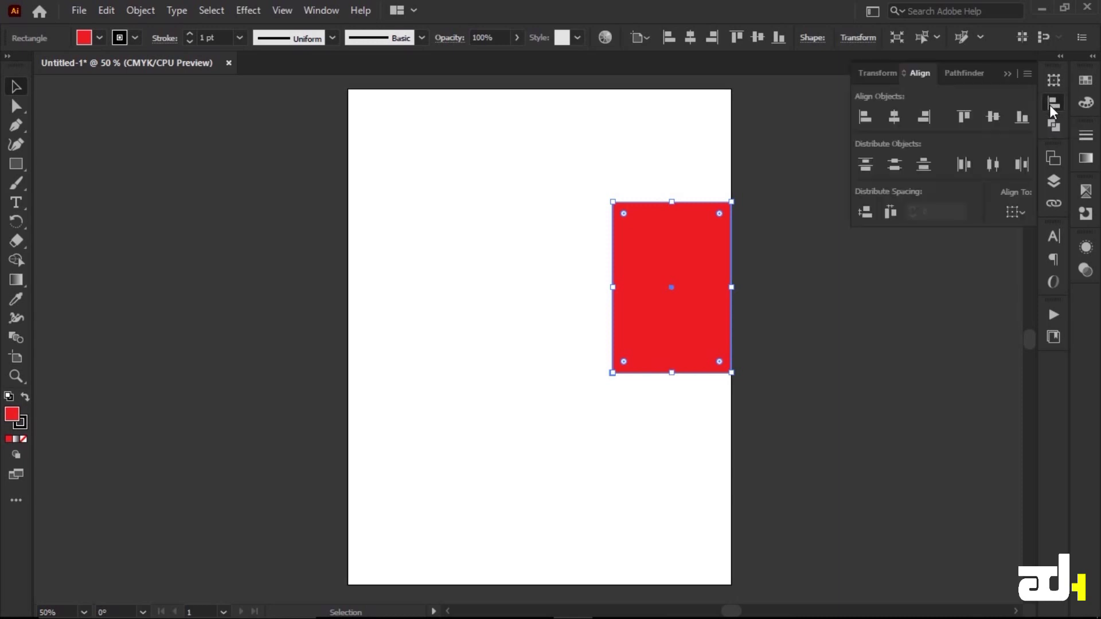
left_click_drag(921, 73, 769, 225)
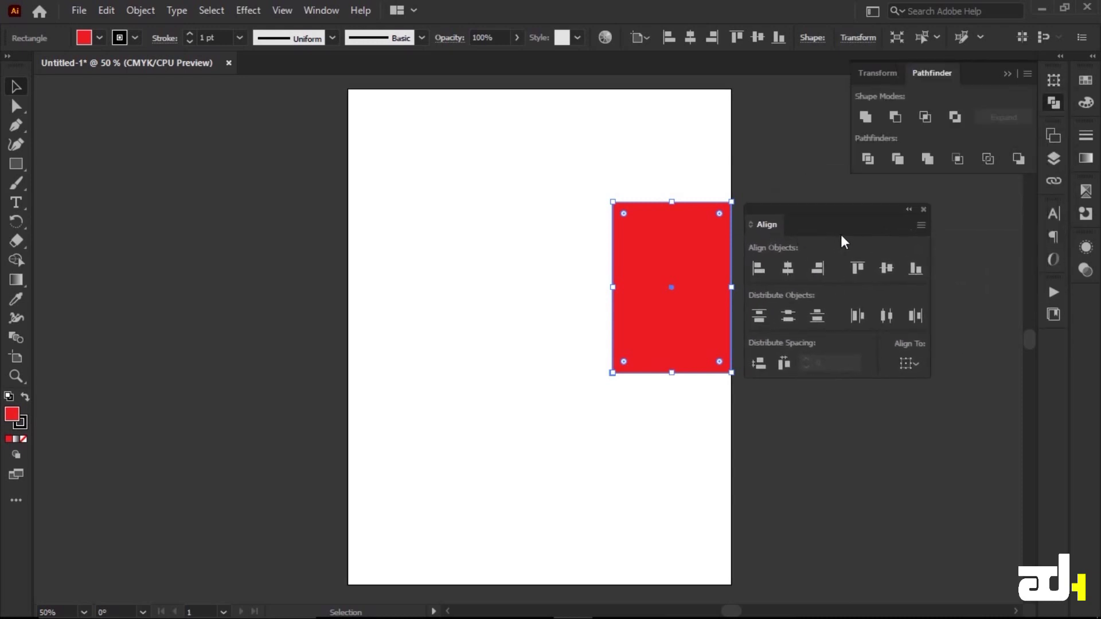
left_click_drag(844, 232, 944, 202)
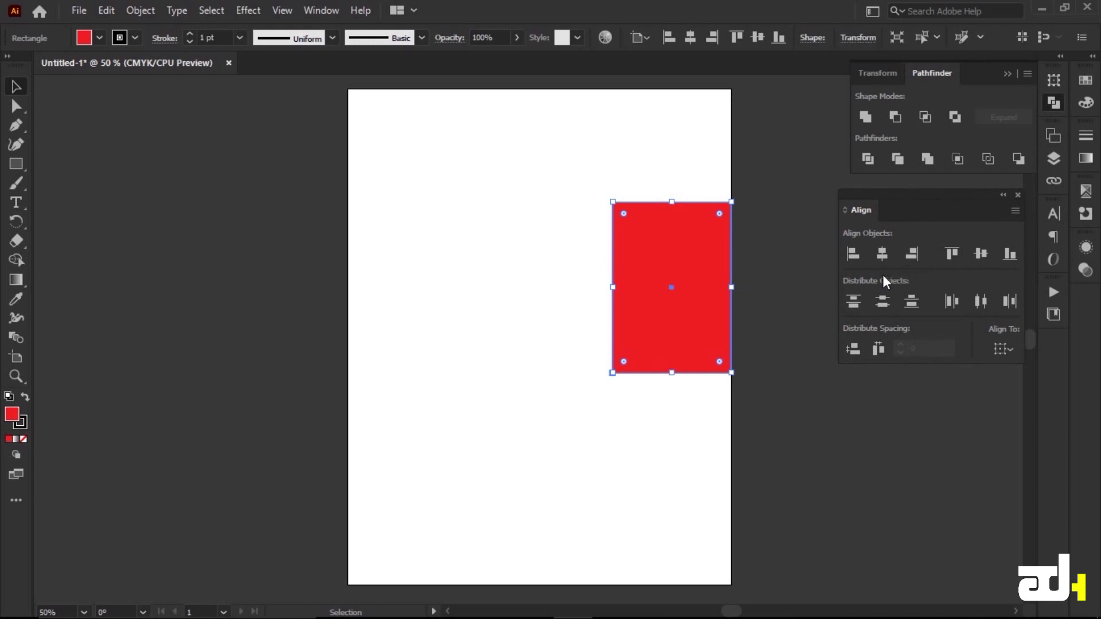
left_click(1018, 196)
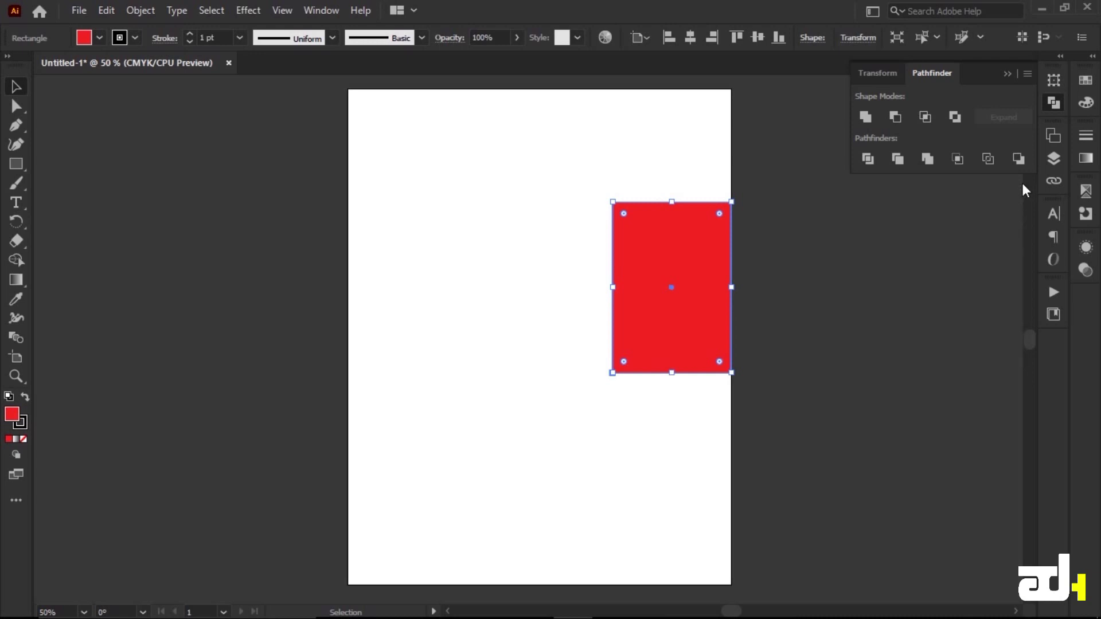
left_click(1006, 72)
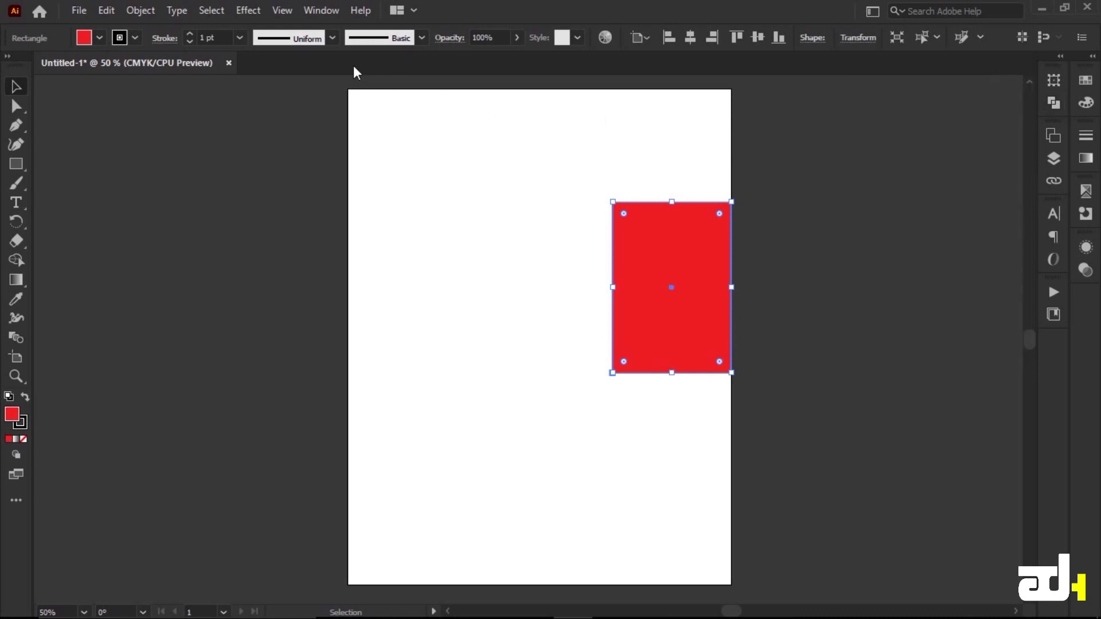
left_click(144, 11)
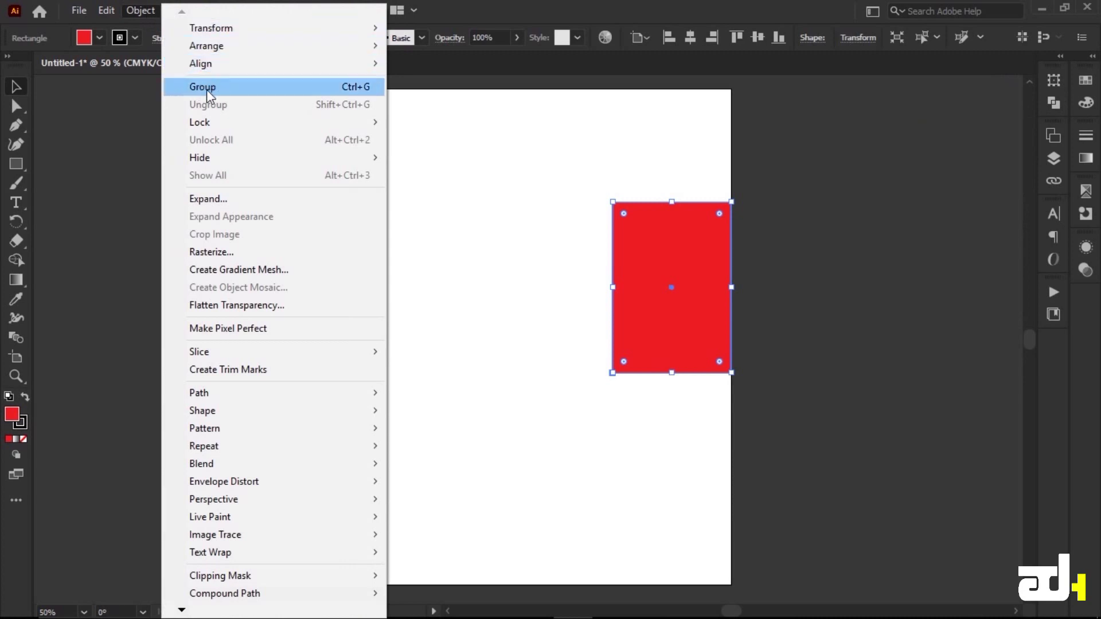
Step: Group the red rectangle and make two copies, one to the left and one lower down
left_click(370, 88)
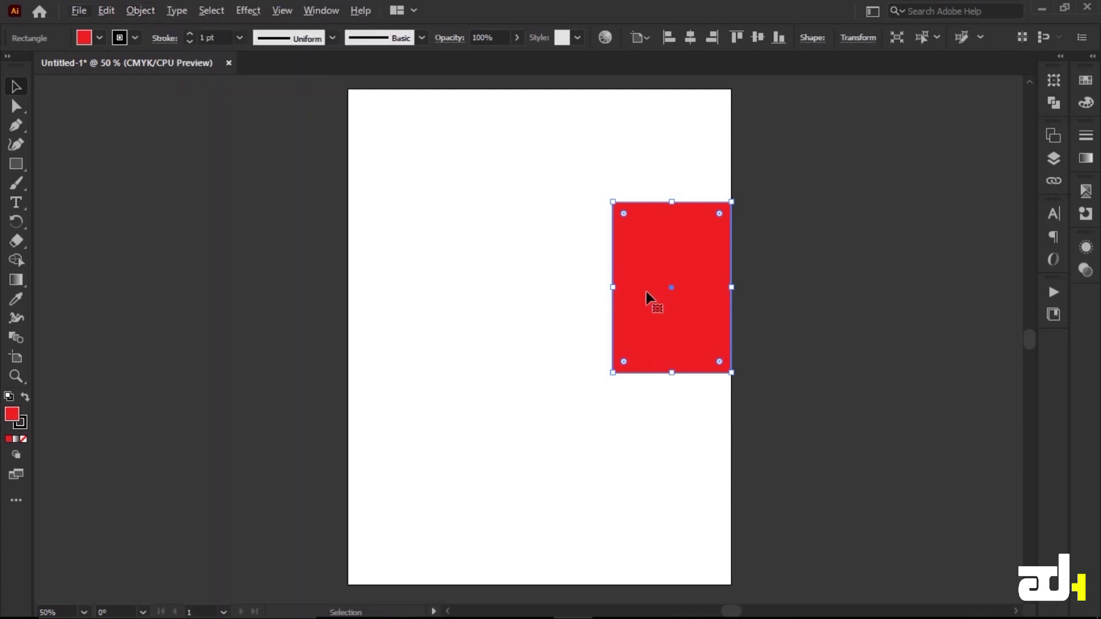
mouse_move(647, 297)
left_mouse_down()
mouse_move(585, 312)
mouse_move(505, 268)
mouse_move(527, 277)
mouse_move(558, 400)
mouse_move(582, 425)
left_mouse_up()
left_click(719, 423)
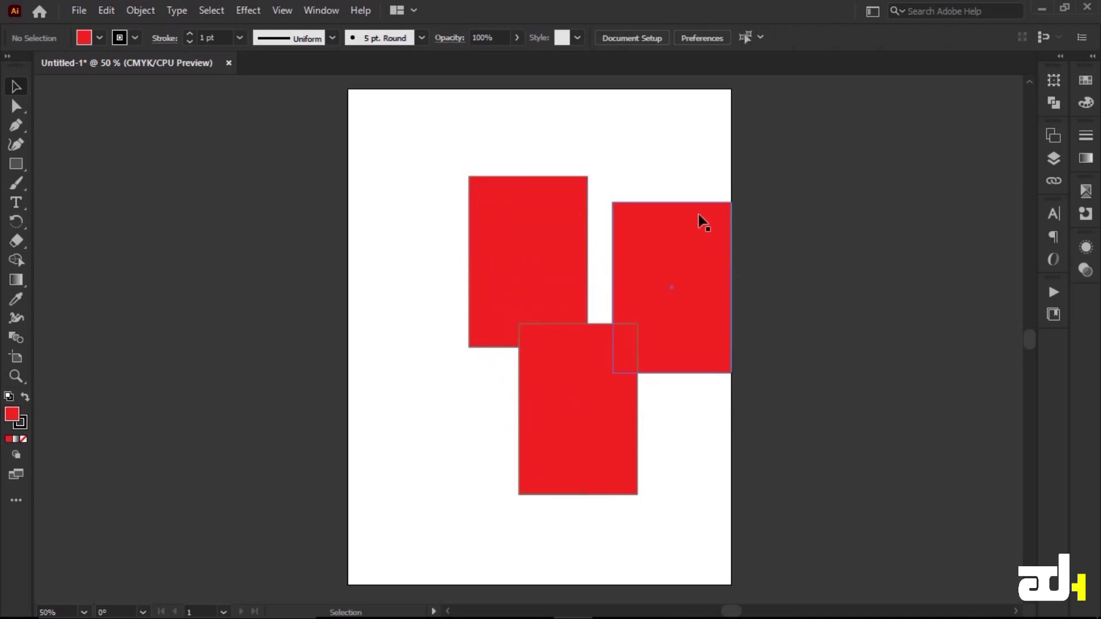
Step: Select all three red rectangles together with a marquee drag
left_click(663, 227)
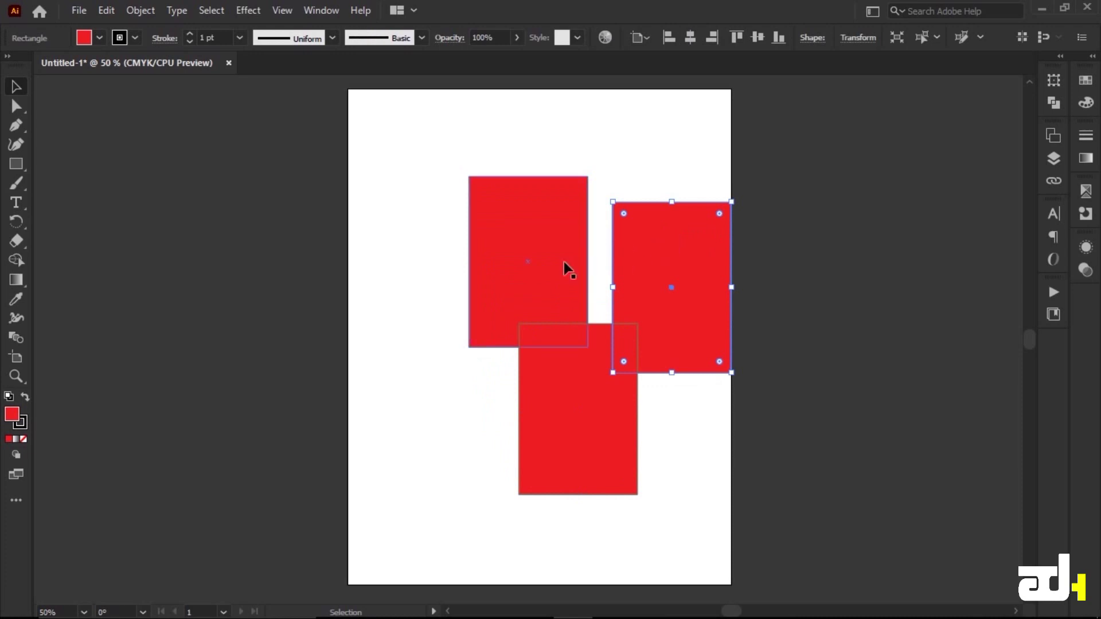
left_click(538, 259)
left_click(563, 422)
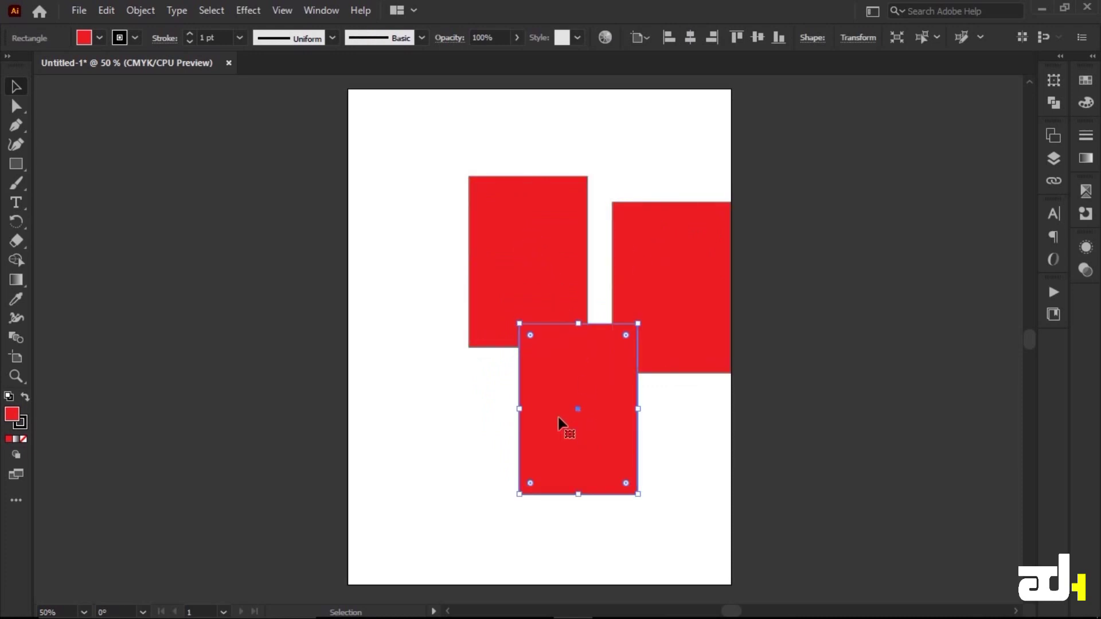
left_click(455, 152)
mouse_move(406, 139)
left_mouse_down()
mouse_move(563, 202)
mouse_move(743, 300)
mouse_move(752, 397)
left_mouse_up()
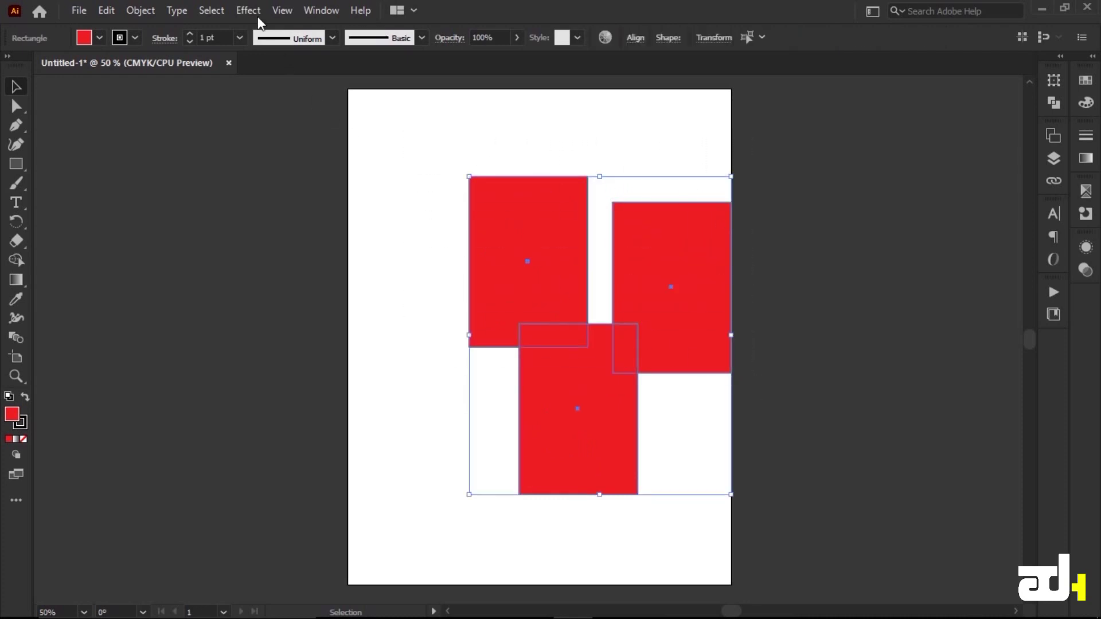
Step: Group the three red rectangles and confirm a single click selects the whole group
left_click(141, 10)
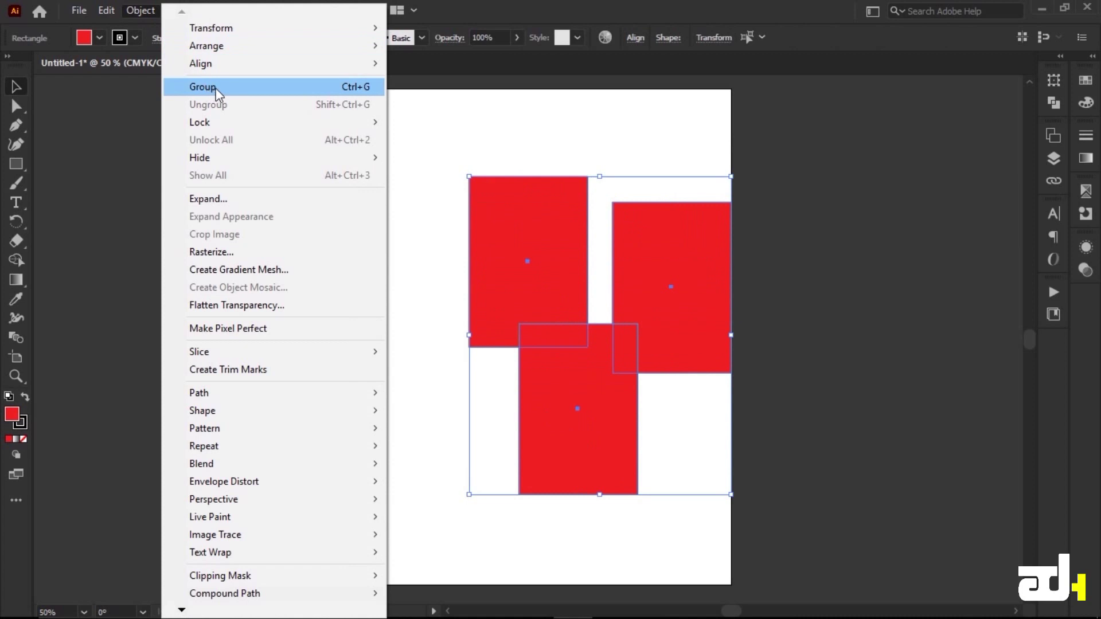
left_click(217, 92)
left_click(400, 246)
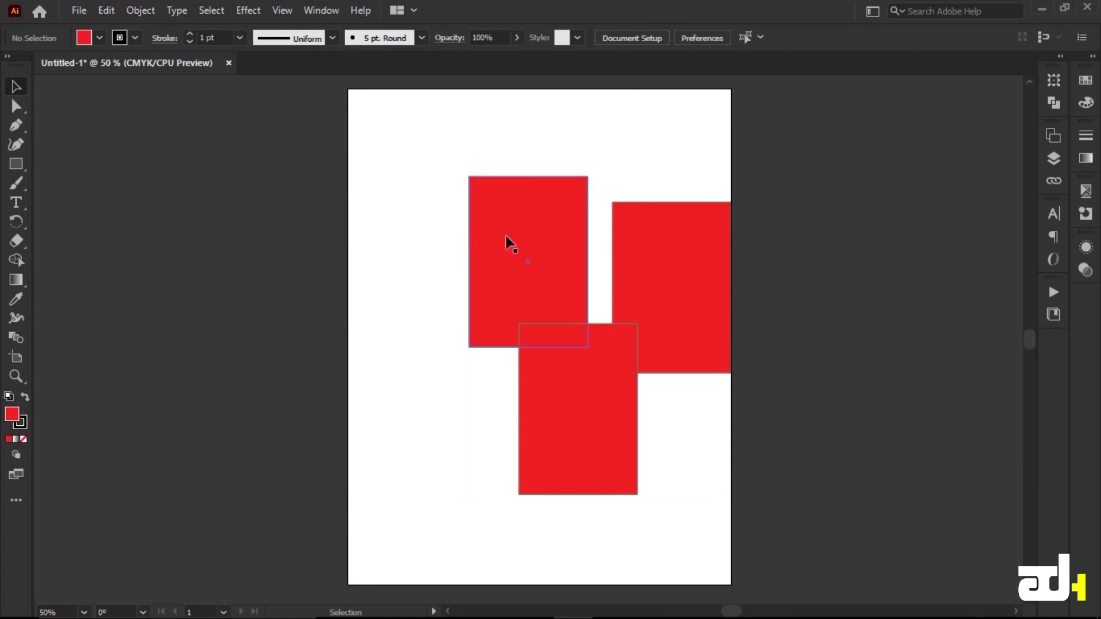
left_click(509, 242)
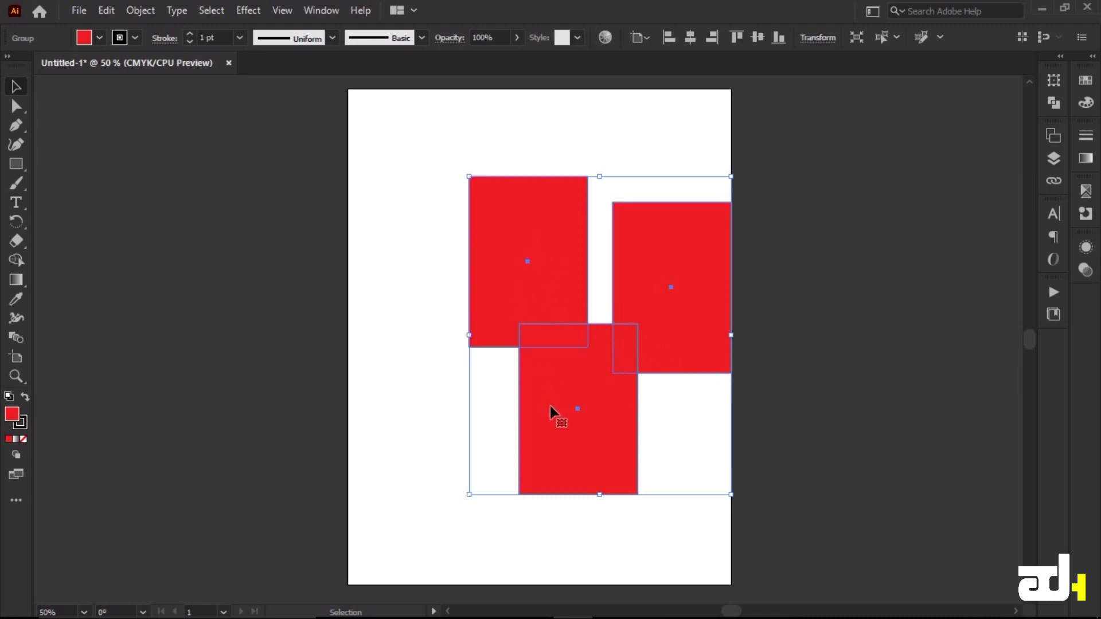
left_click(441, 261)
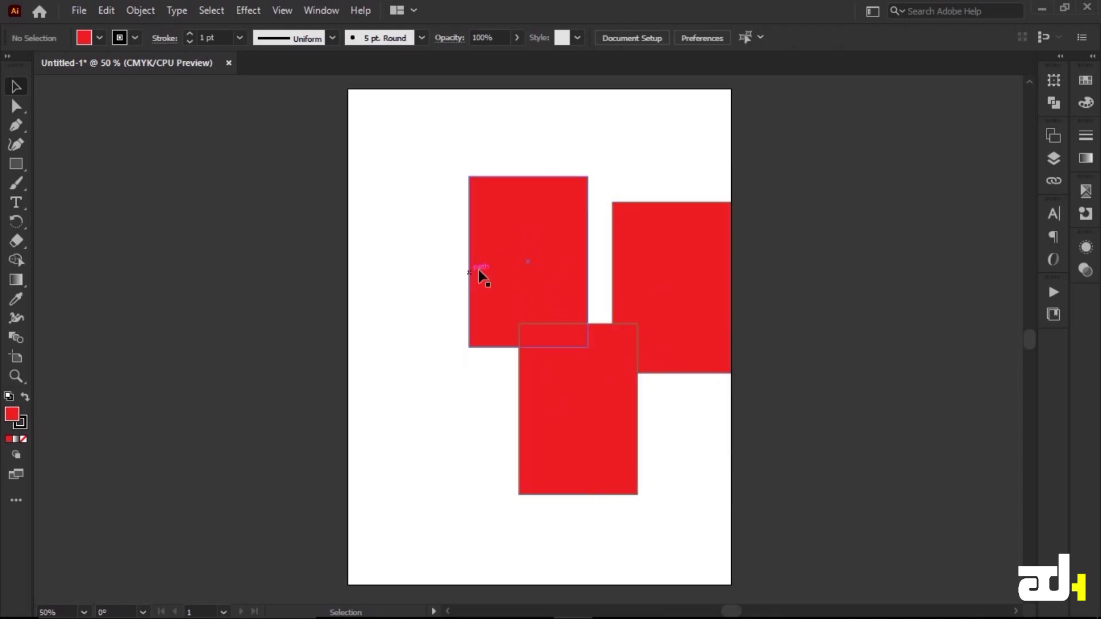
left_click(531, 253)
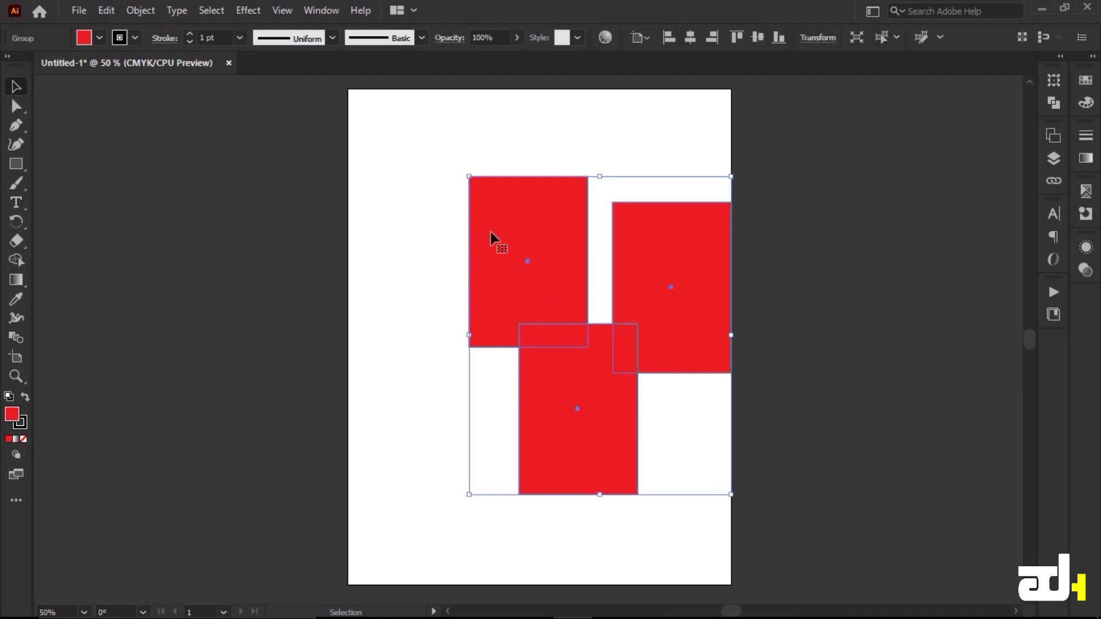
Step: Ungroup the three red rectangles and select each alone, ending on the top-left one
left_click(141, 12)
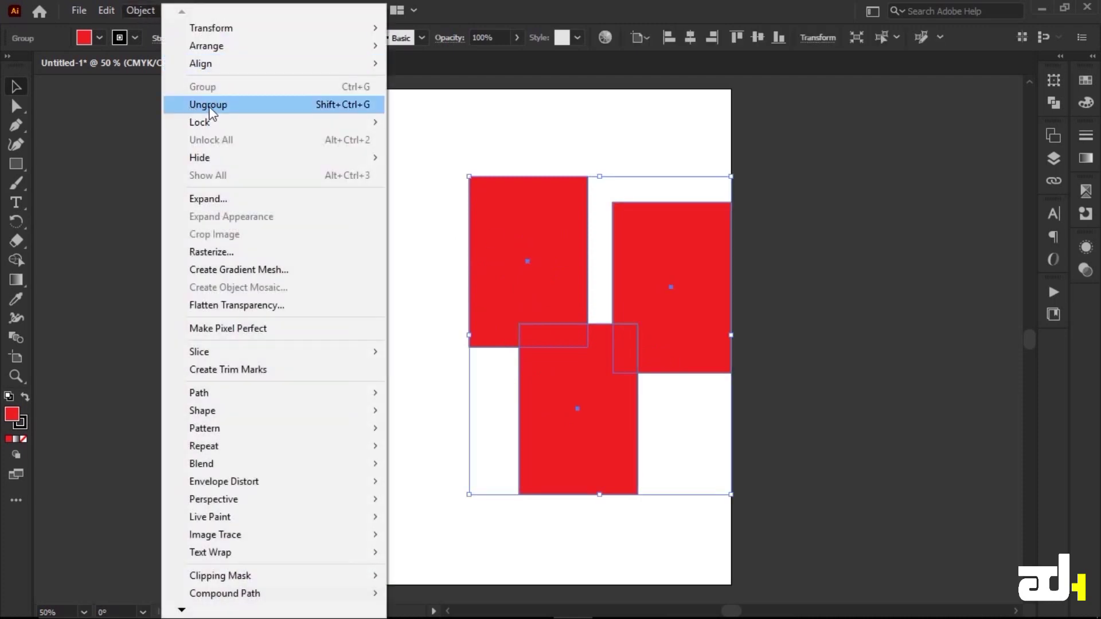
left_click(243, 110)
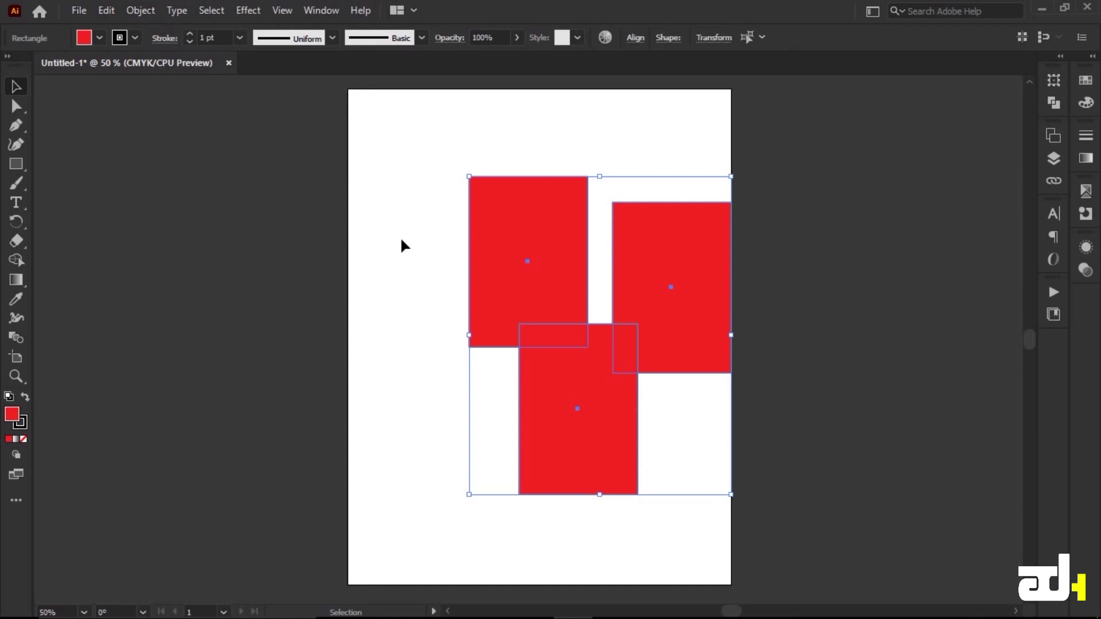
left_click(405, 246)
left_click(533, 259)
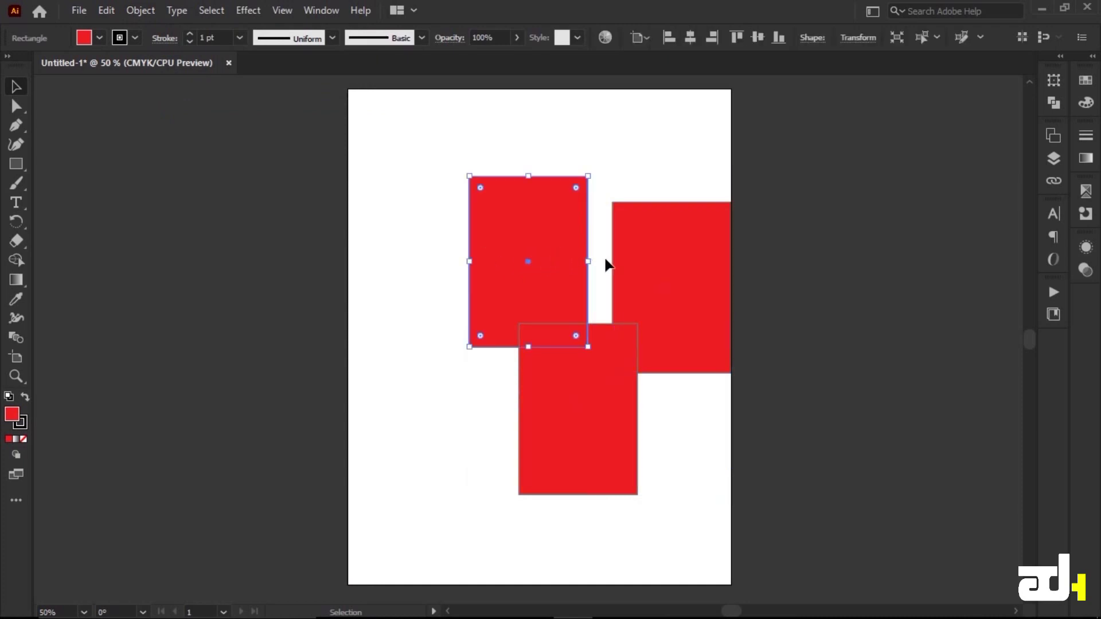
left_click(644, 278)
left_click(588, 424)
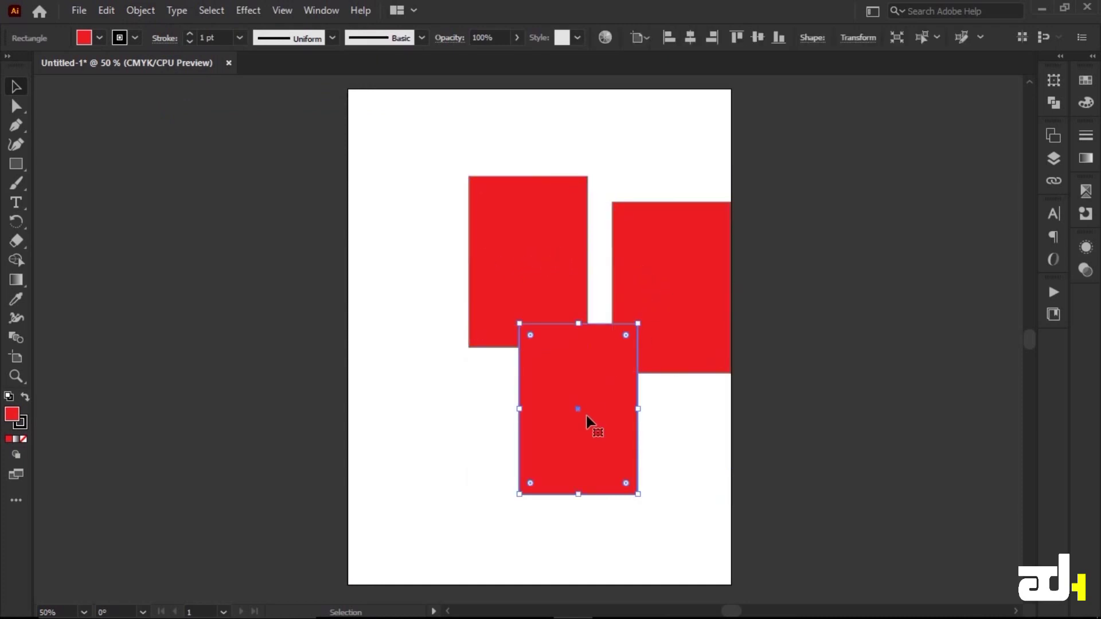
left_click(556, 288)
left_click(688, 290)
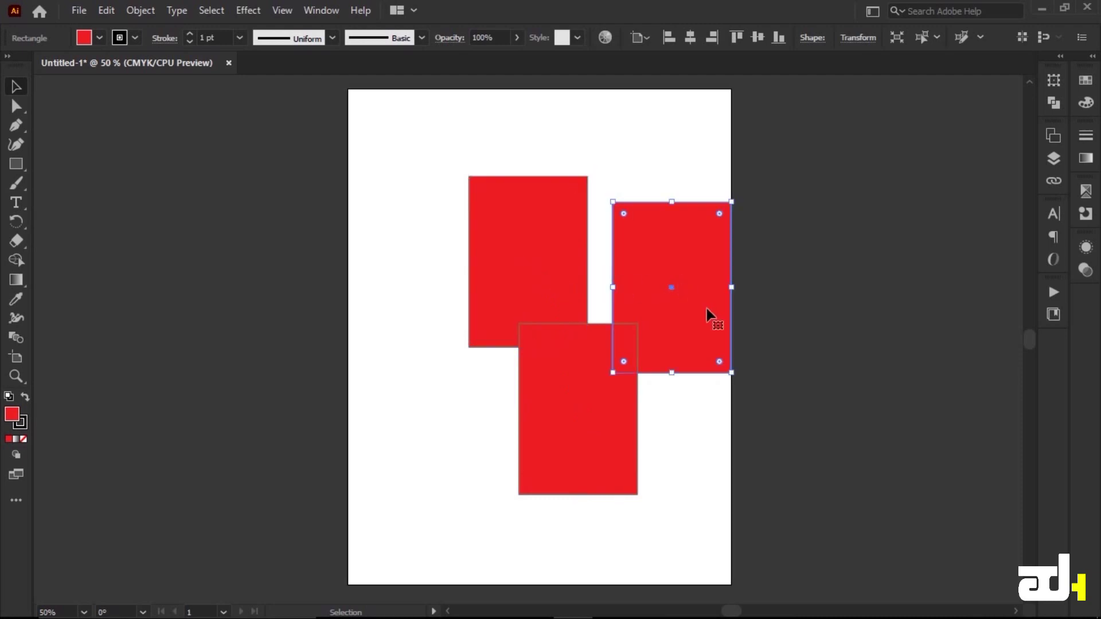
left_click(519, 225)
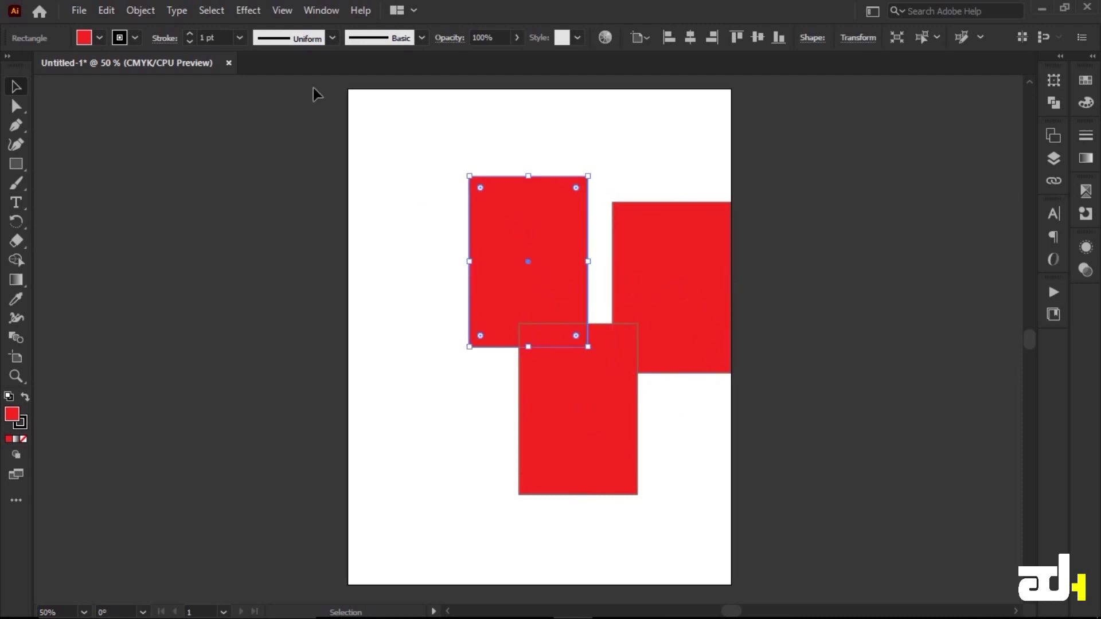
left_click(140, 11)
mouse_move(200, 122)
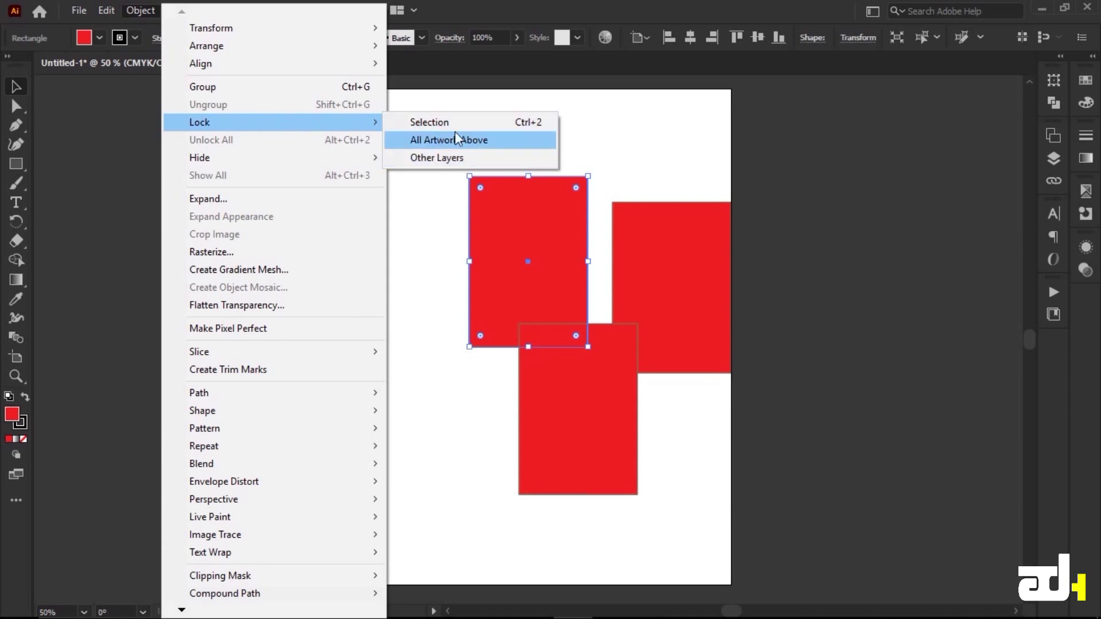
Step: Lock the top-left rectangle and confirm marquee drags can no longer select it
left_click(442, 122)
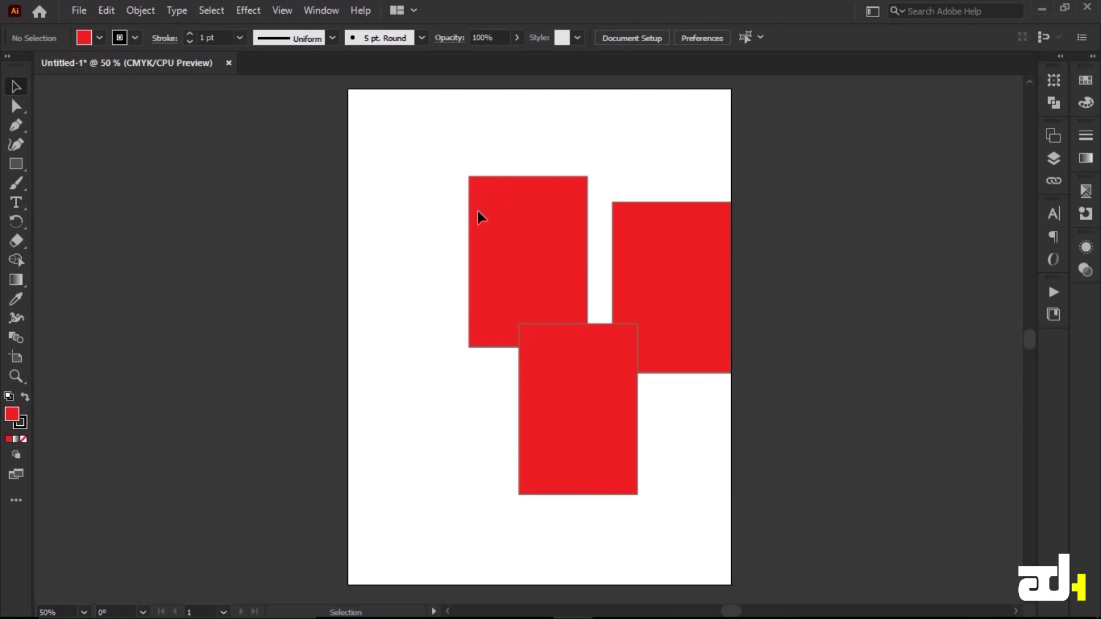
mouse_move(486, 144)
left_mouse_down()
mouse_move(443, 229)
mouse_move(602, 278)
left_mouse_up()
left_click_drag(596, 151, 411, 255)
left_click_drag(539, 256, 463, 172)
left_click_drag(500, 266, 399, 195)
left_click_drag(509, 228, 629, 103)
left_click_drag(523, 192, 410, 178)
Step: Check the Object menu, then retry selecting to confirm the rectangle stays locked
left_click(141, 10)
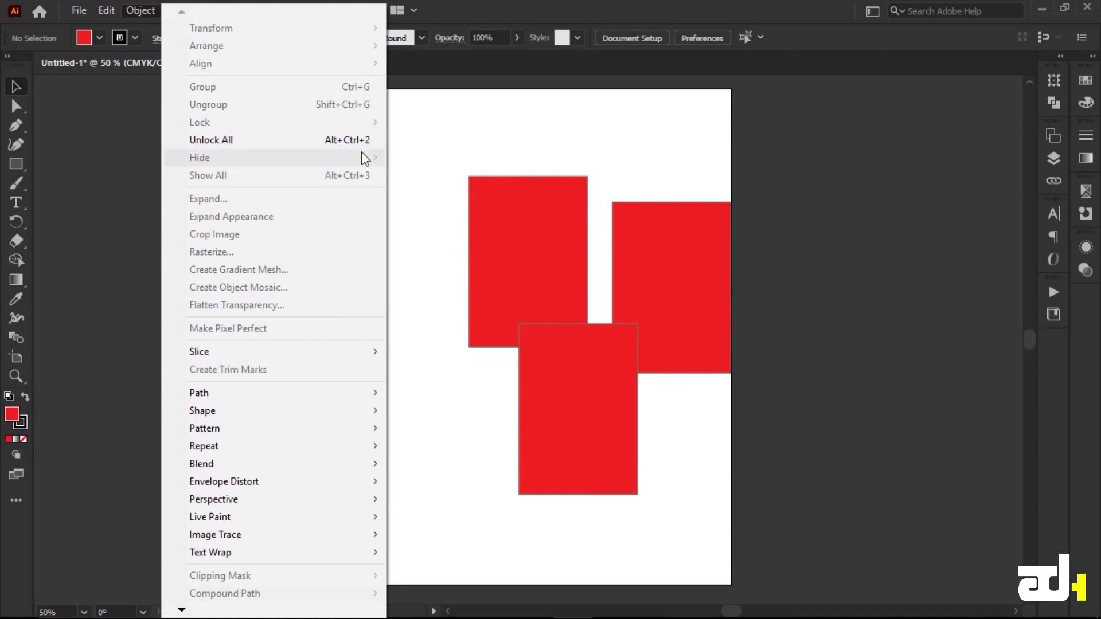
left_click(468, 172)
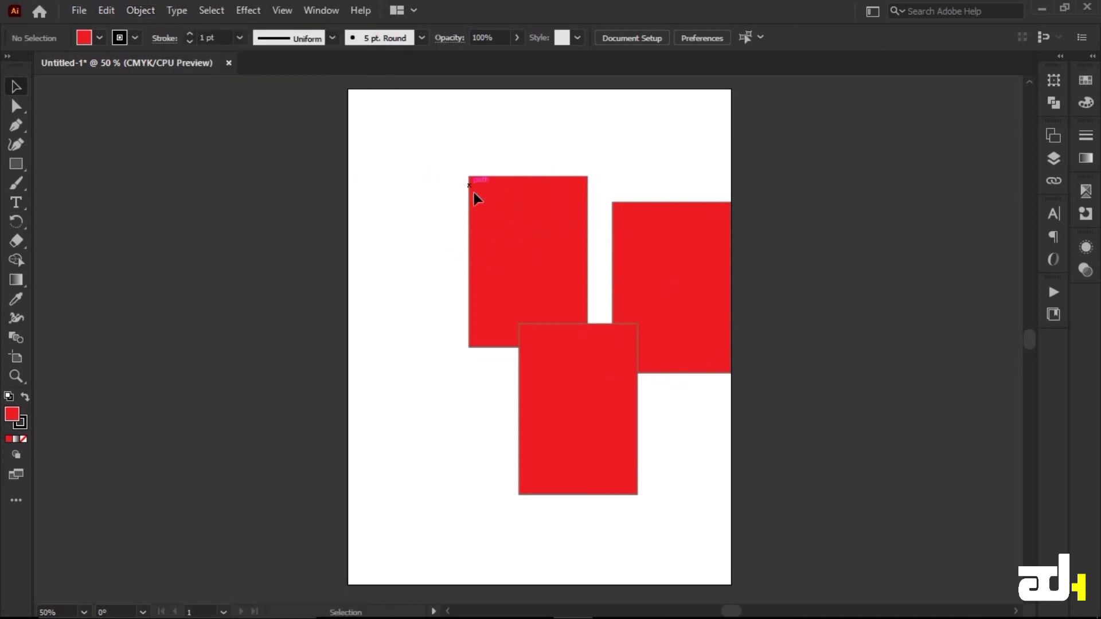
left_click_drag(492, 197, 421, 162)
left_click_drag(538, 199, 598, 157)
left_click_drag(676, 181, 591, 234)
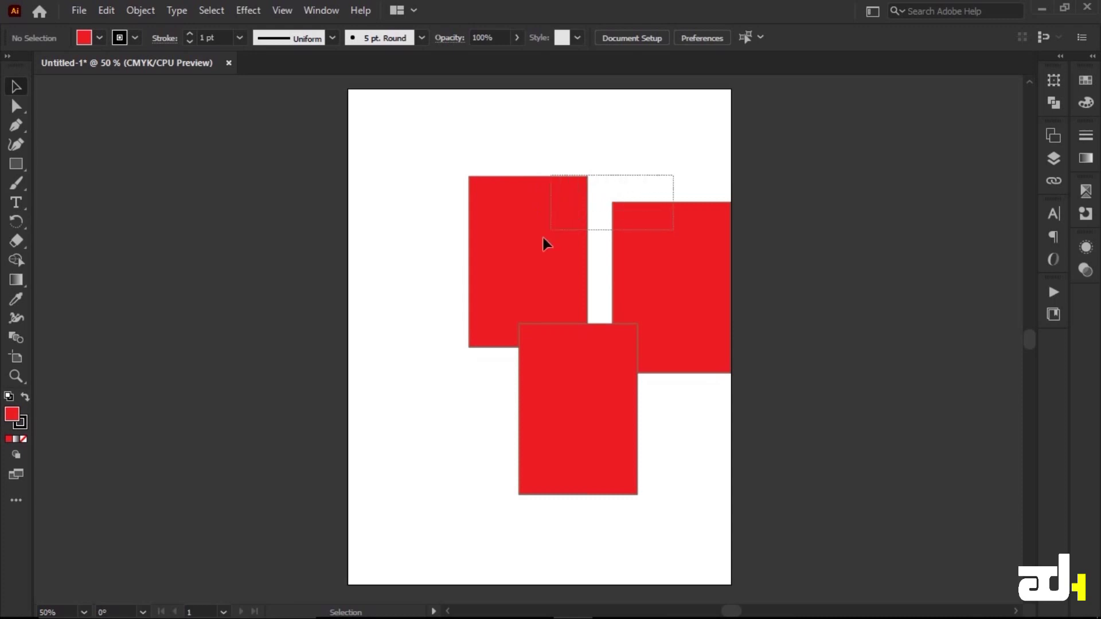
left_click(402, 250)
Step: Unlock all artwork and marquee-select the top-left rectangle to confirm it's selectable again
left_click(143, 12)
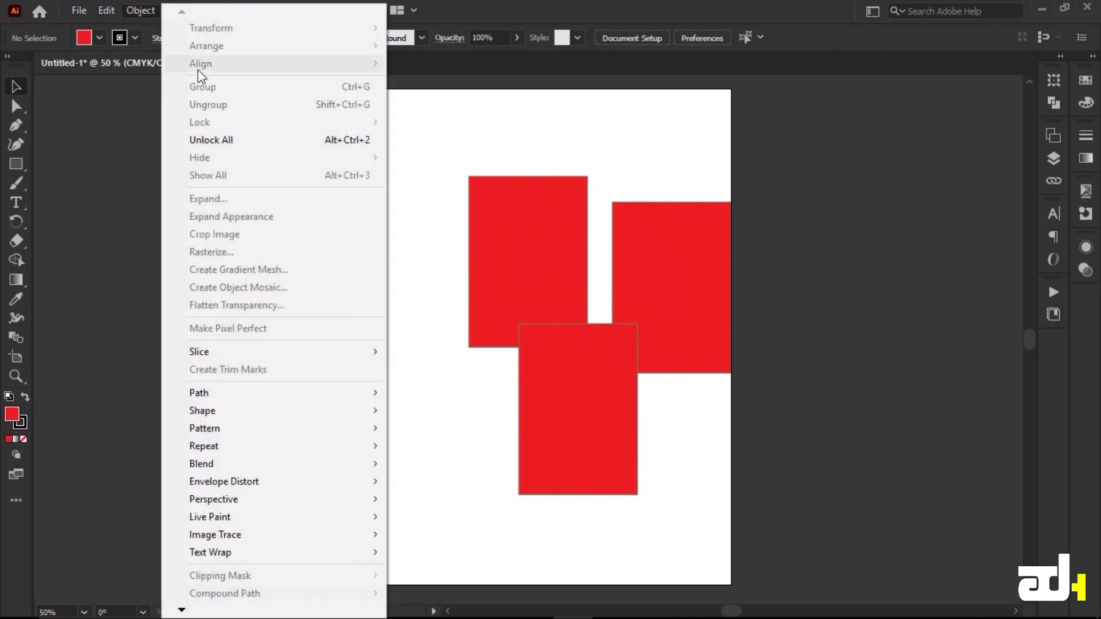
left_click(251, 145)
left_click(425, 193)
left_click_drag(415, 141, 577, 235)
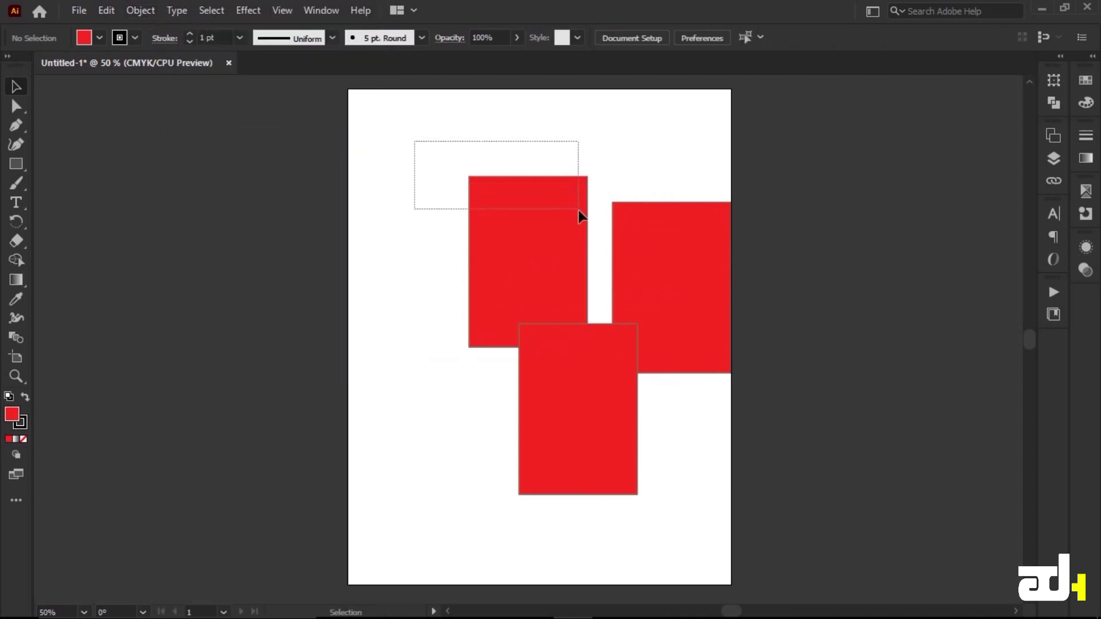
left_click(469, 133)
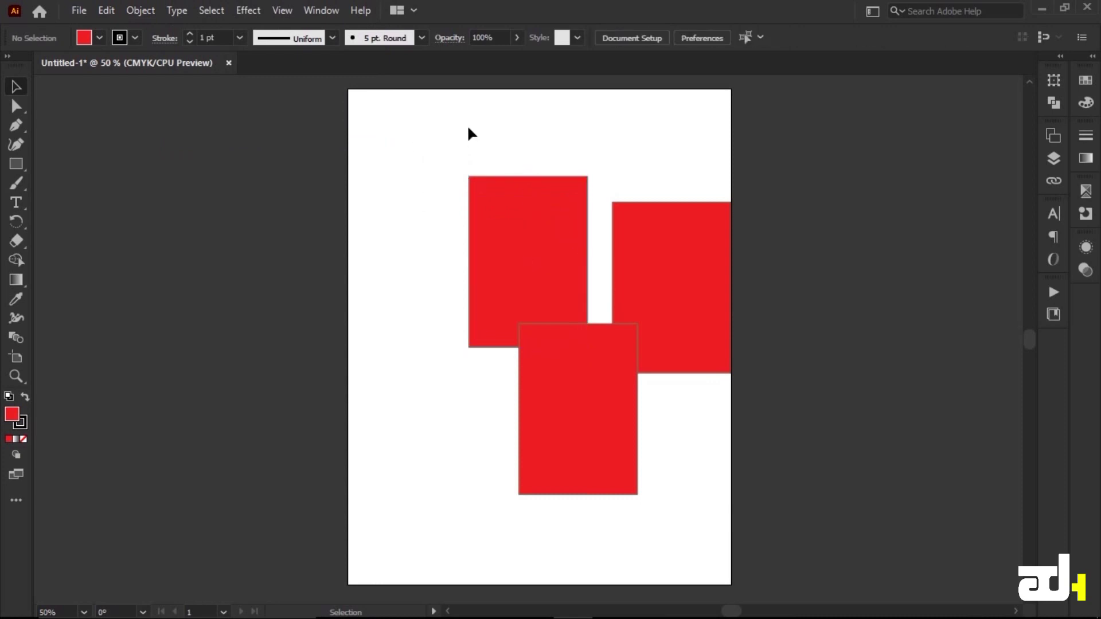
Step: Hide the top-left red rectangle, confirm it can't be selected, then restore it with Show All
left_click(513, 201)
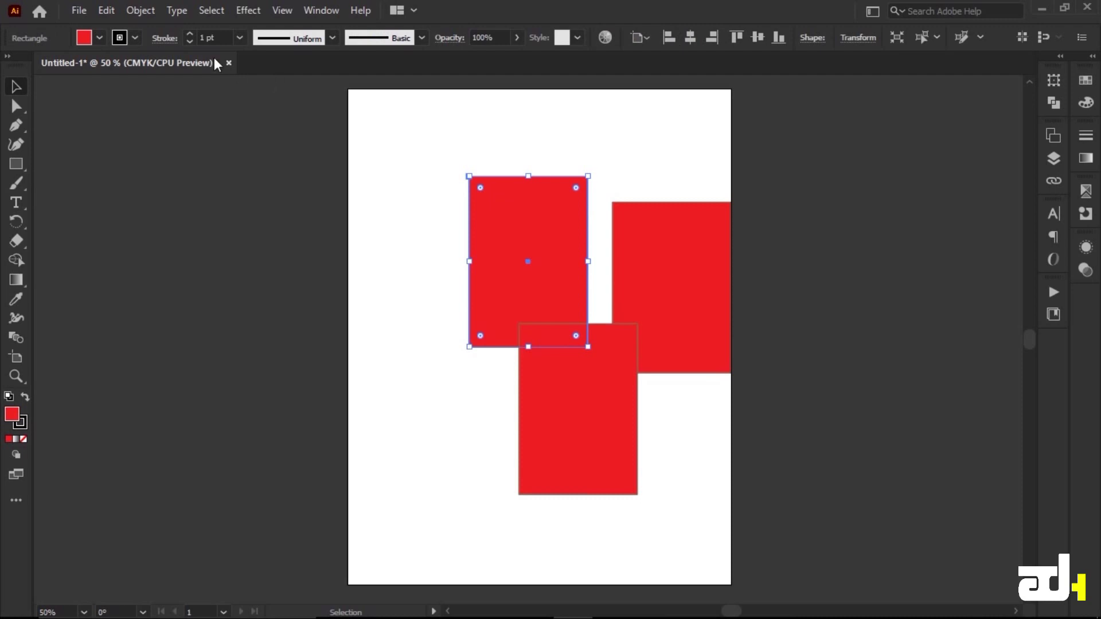
left_click(141, 11)
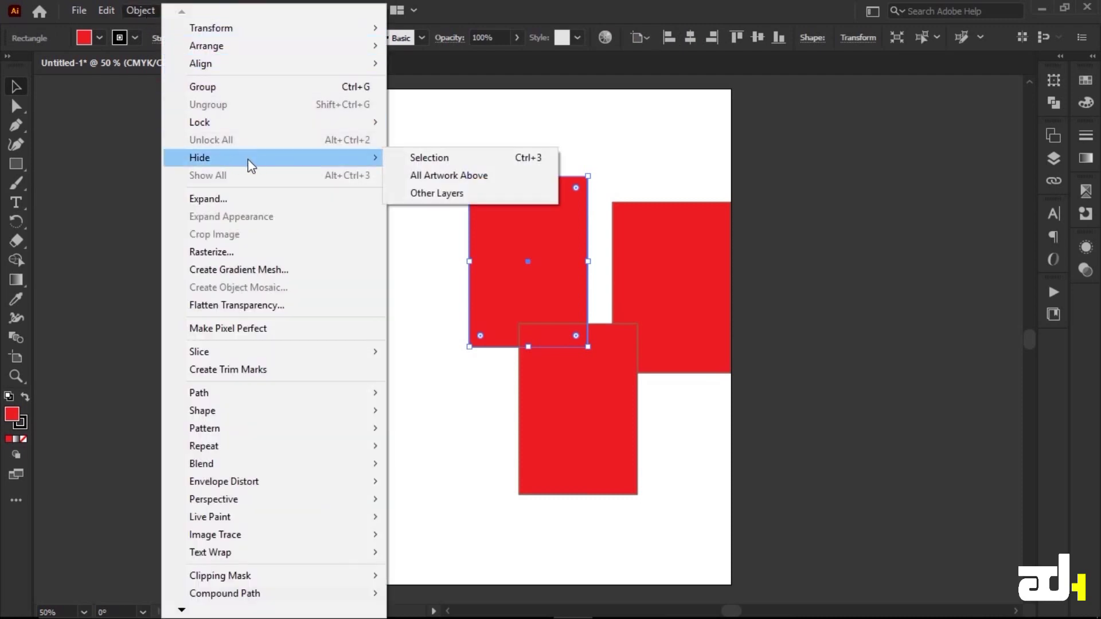
mouse_move(258, 158)
left_click(431, 164)
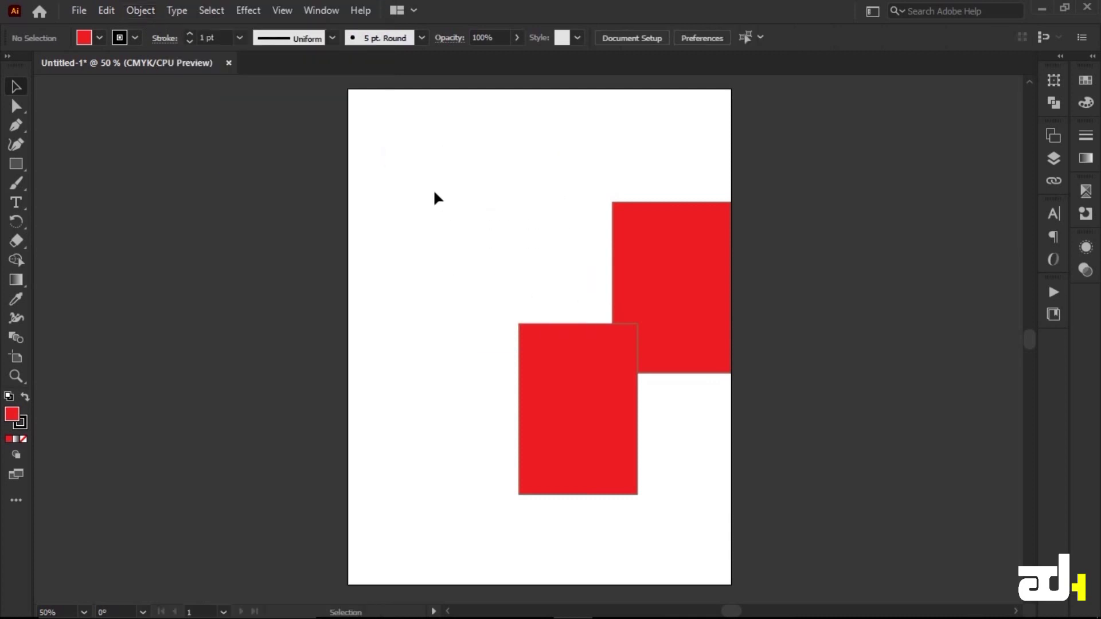
left_click_drag(447, 151, 585, 313)
left_click(143, 11)
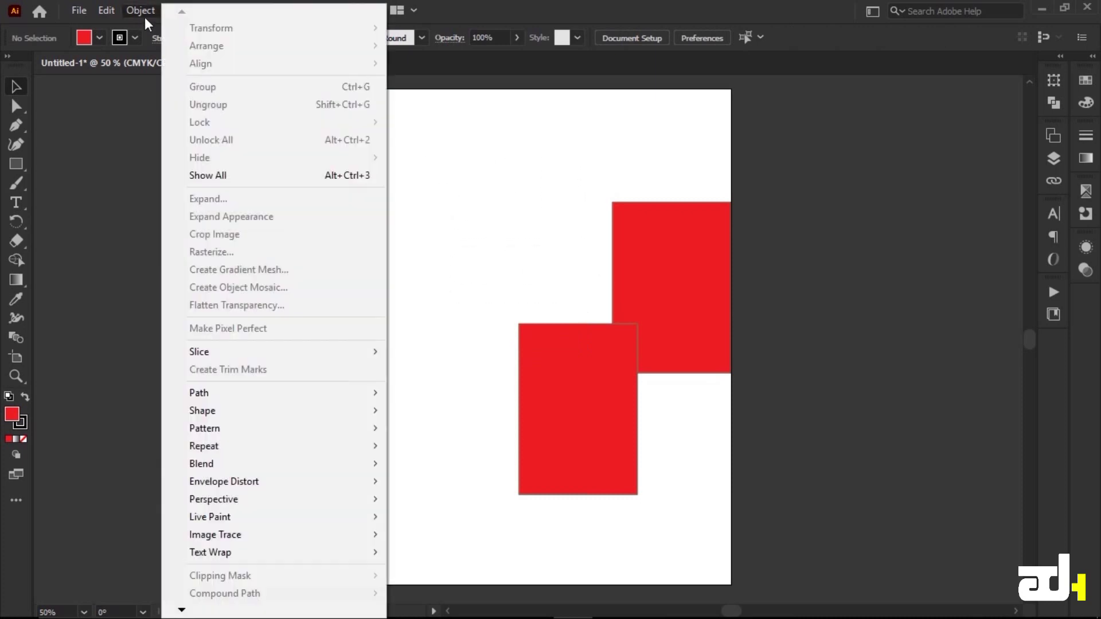
left_click(228, 183)
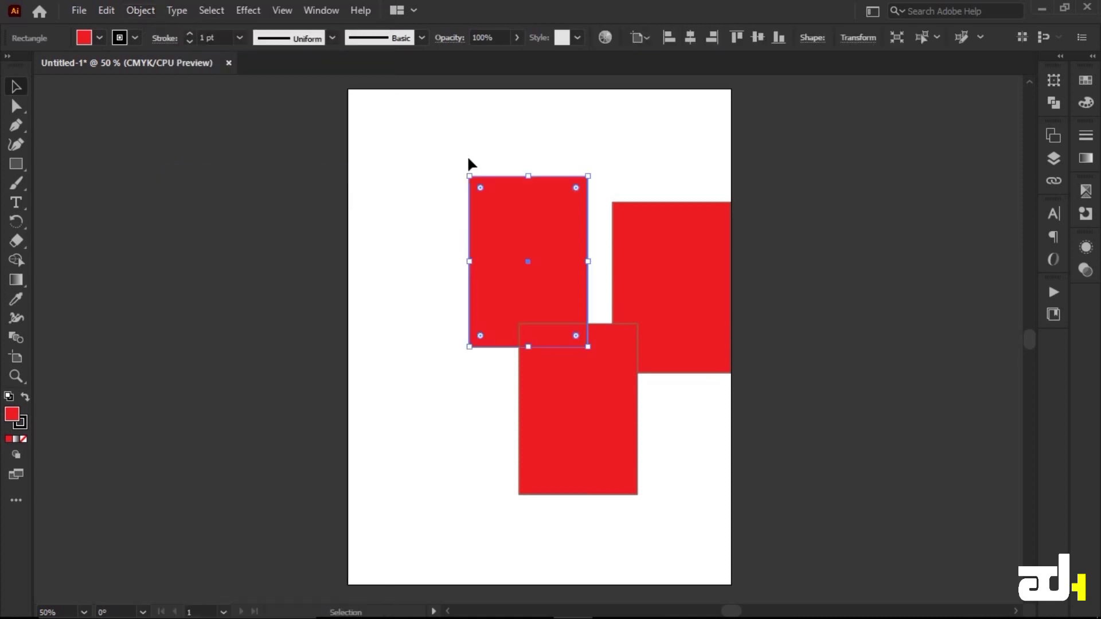
Step: Reselect the top-left rectangle and browse the Object menu without choosing anything
left_click(436, 153)
left_click(500, 231)
left_click(143, 10)
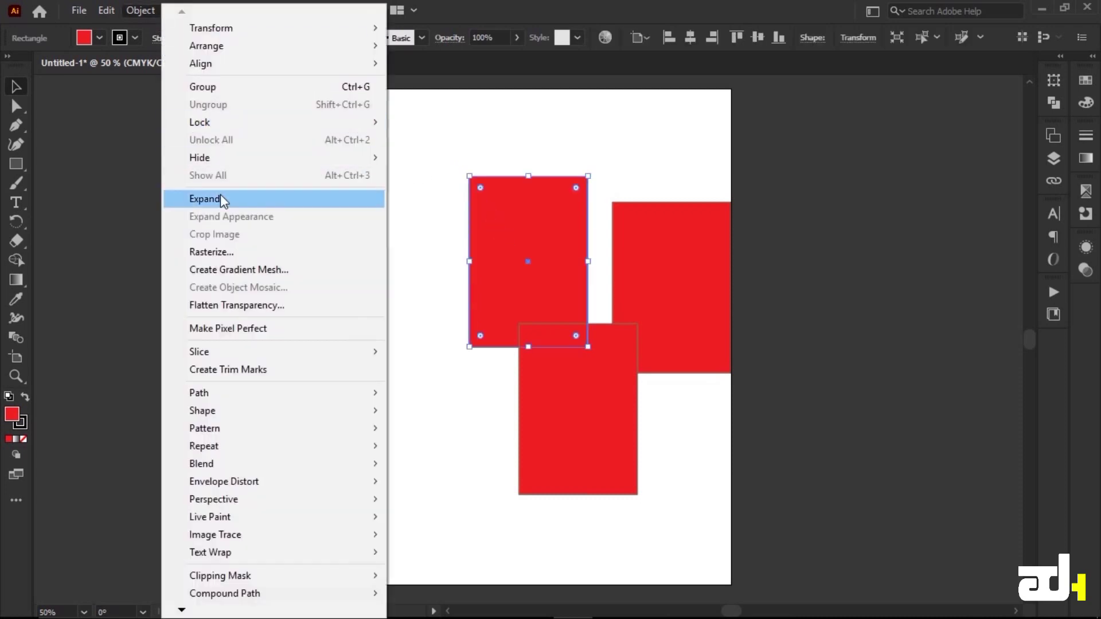
left_click(679, 172)
Step: Delete the right and bottom rectangles and drag the remaining one to the artboard centre
left_click(686, 298)
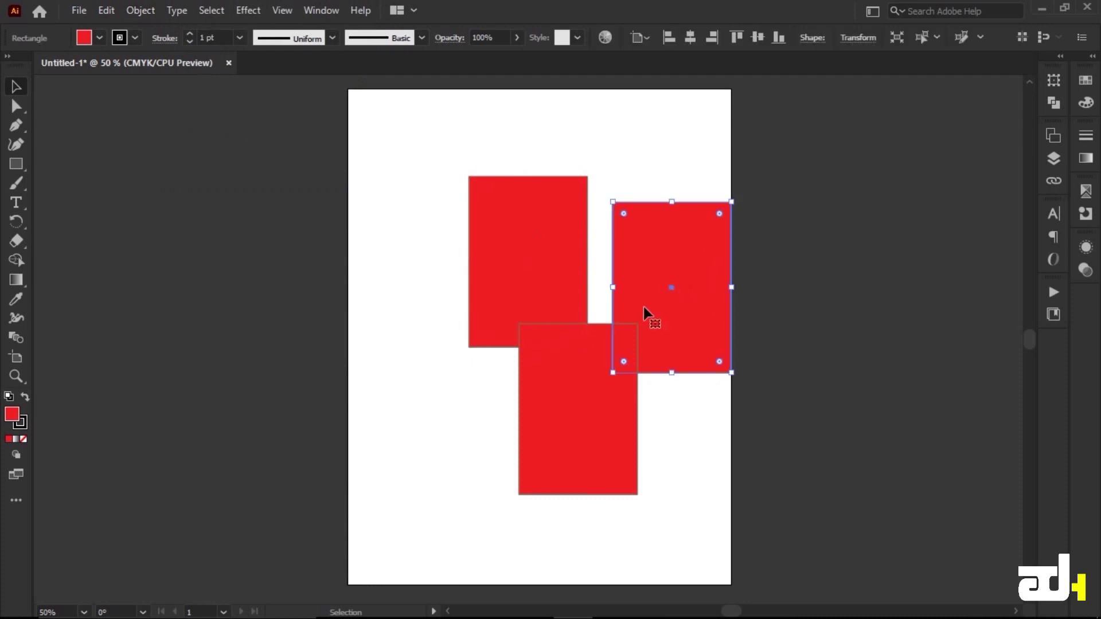
key("Delete")
left_click(568, 389)
key("Delete")
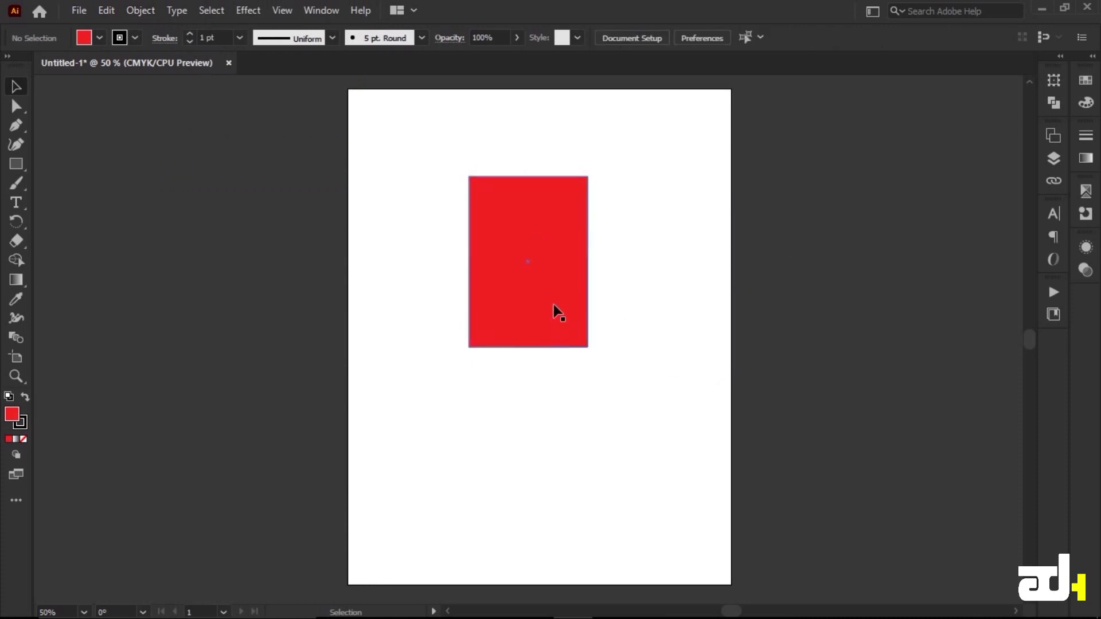
left_click_drag(555, 312, 573, 398)
left_click(382, 193)
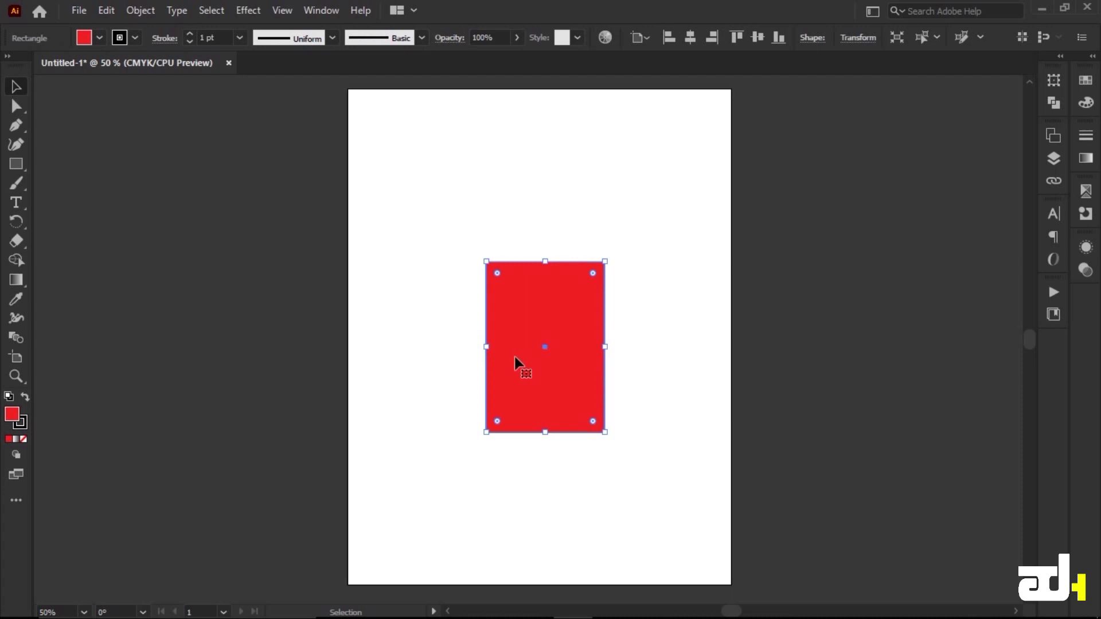
Step: Give the red rectangle a 10 pt stroke and open the Expand options for it
left_click(191, 33)
type("10")
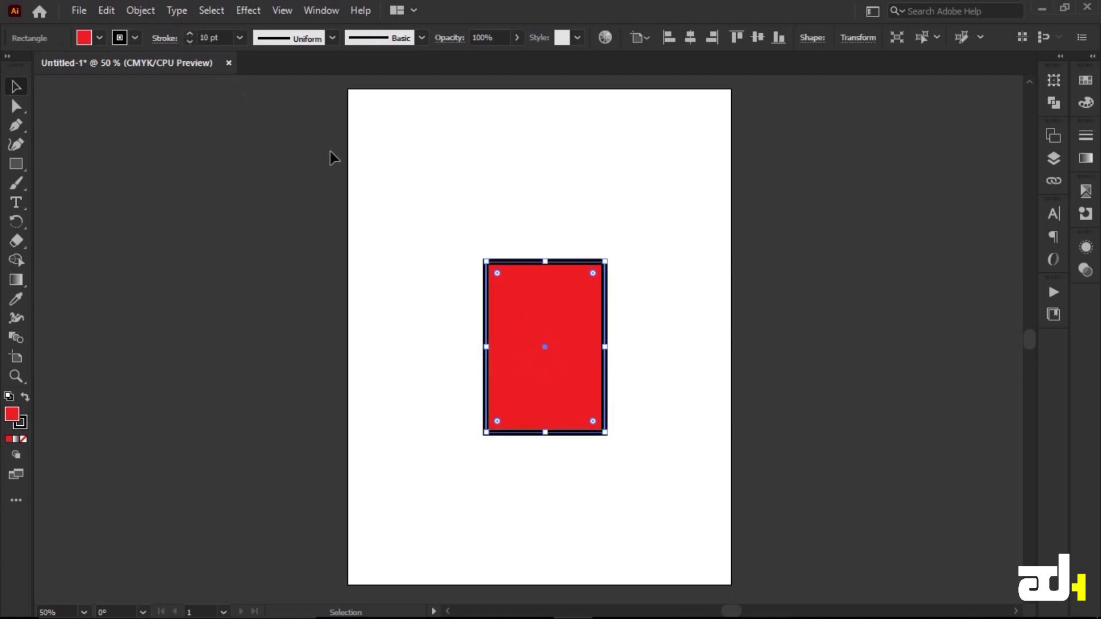
left_click(447, 236)
mouse_move(450, 208)
left_mouse_down()
mouse_move(567, 261)
mouse_move(734, 310)
mouse_move(631, 475)
left_mouse_up()
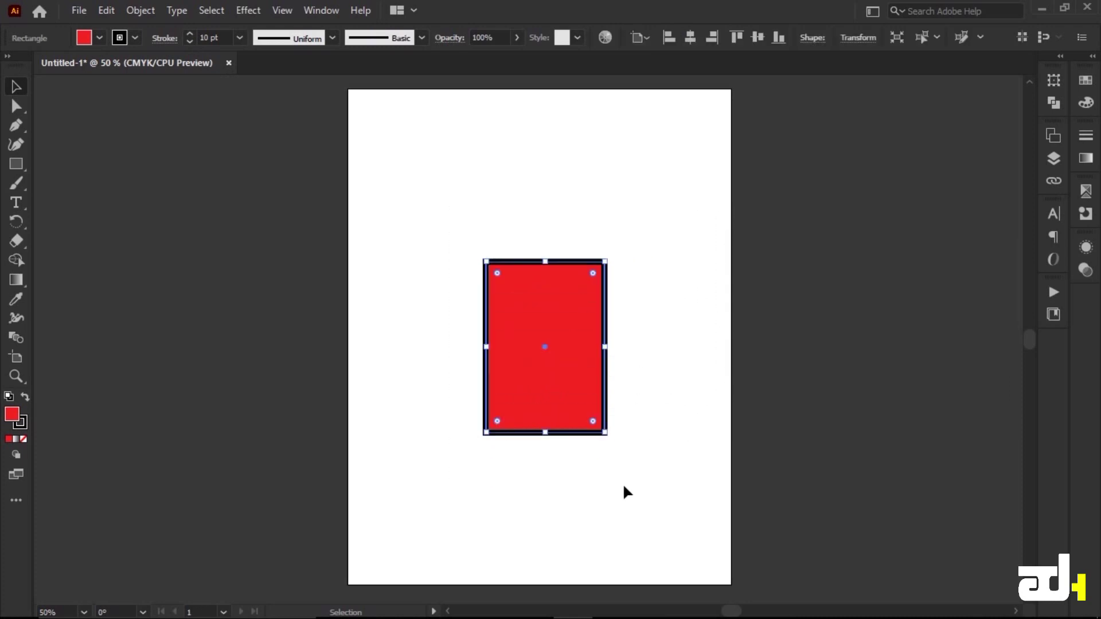
left_click(144, 8)
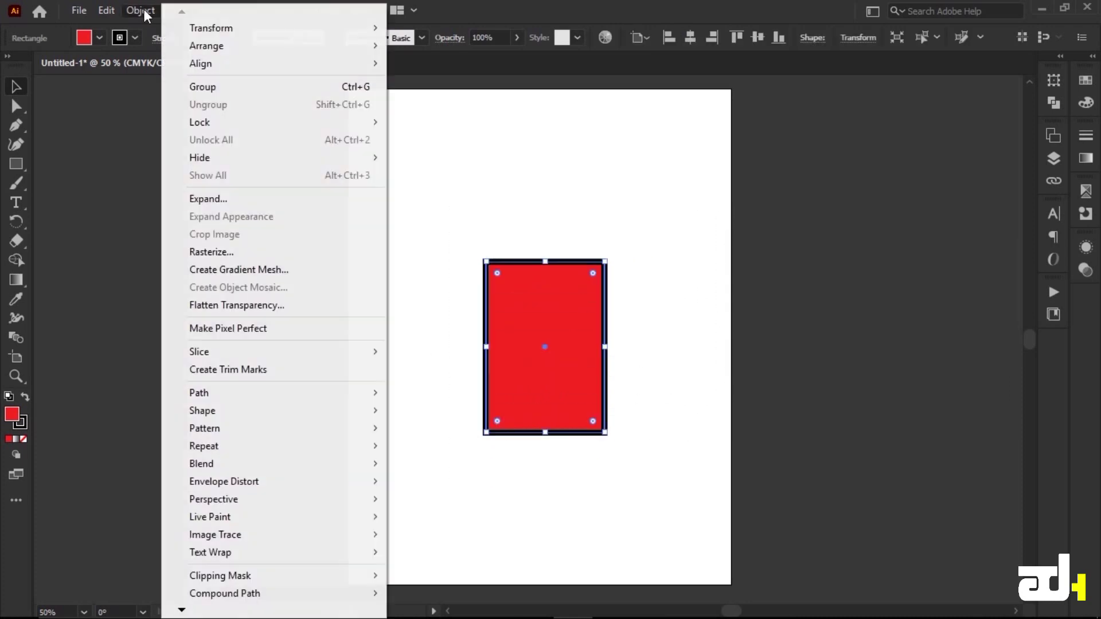
left_click(206, 199)
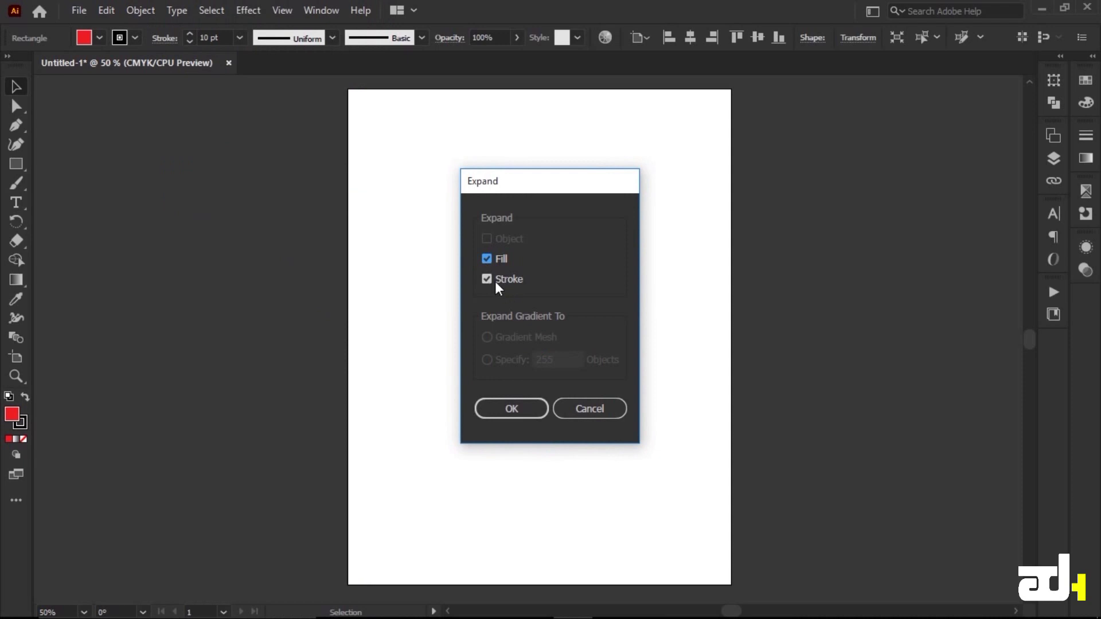
Step: Expand the rectangle's fill and stroke, then pull the outline shape away from the fill
left_click(512, 409)
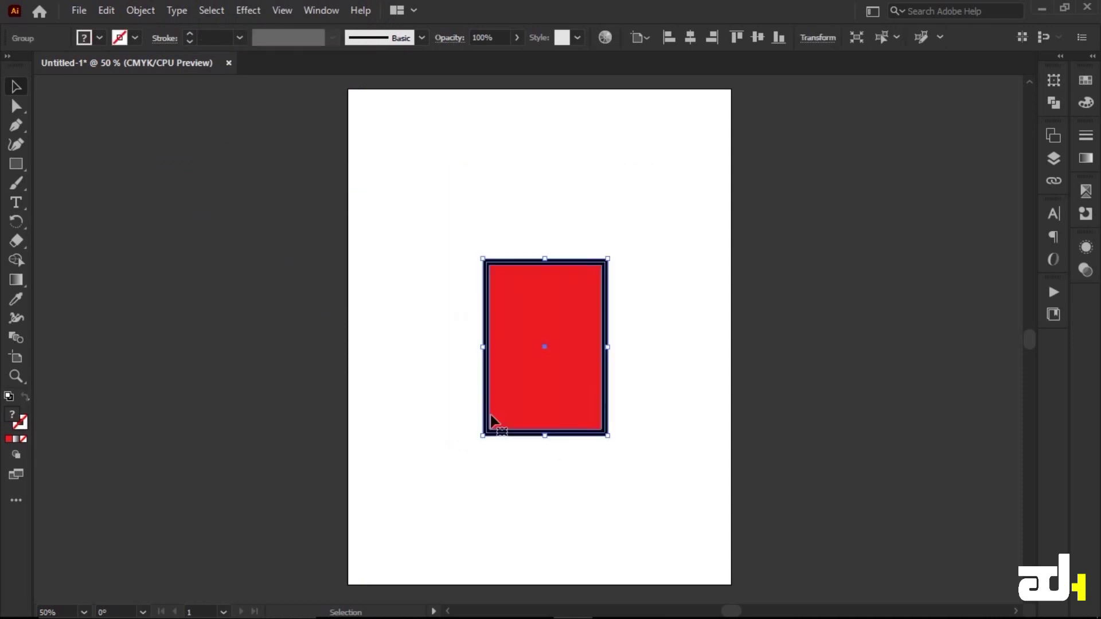
left_click(15, 107)
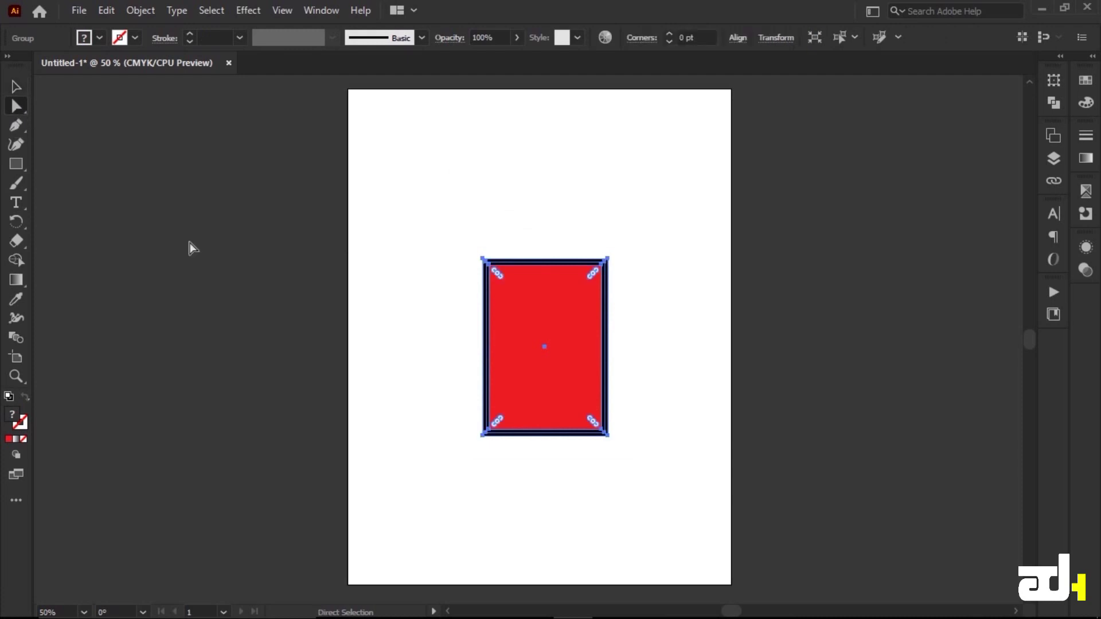
left_click(429, 329)
left_click_drag(535, 267, 759, 168)
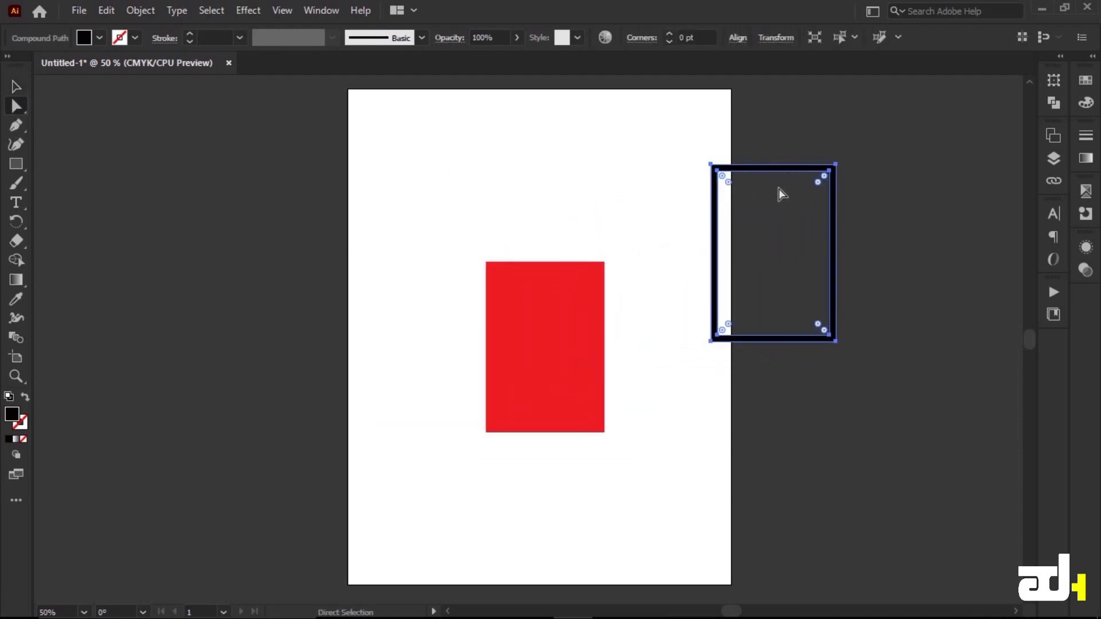
left_click_drag(512, 326, 423, 187)
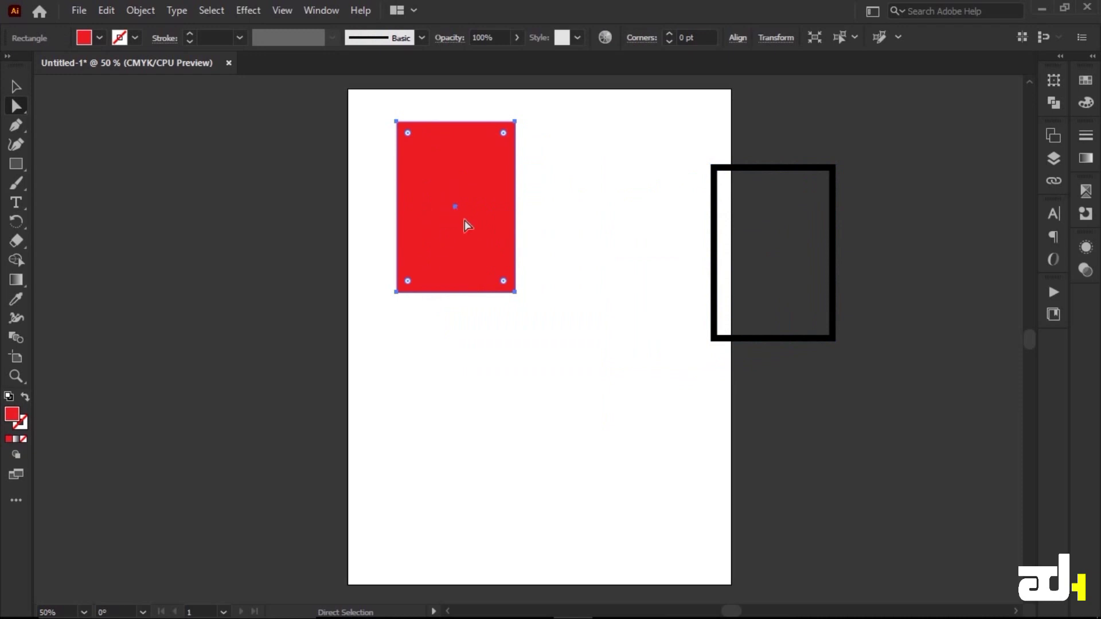
Step: Move the grouped rectangles, then undo back to the original rectangle
left_click(23, 83)
left_click(450, 390)
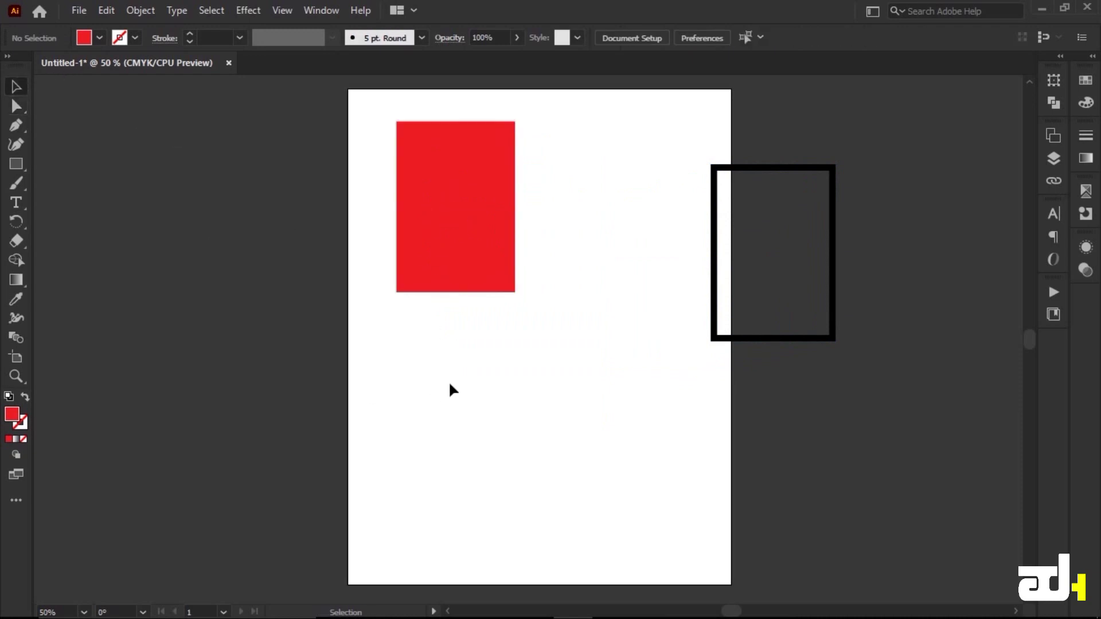
mouse_move(484, 273)
left_mouse_down()
mouse_move(626, 380)
mouse_move(425, 314)
left_mouse_up()
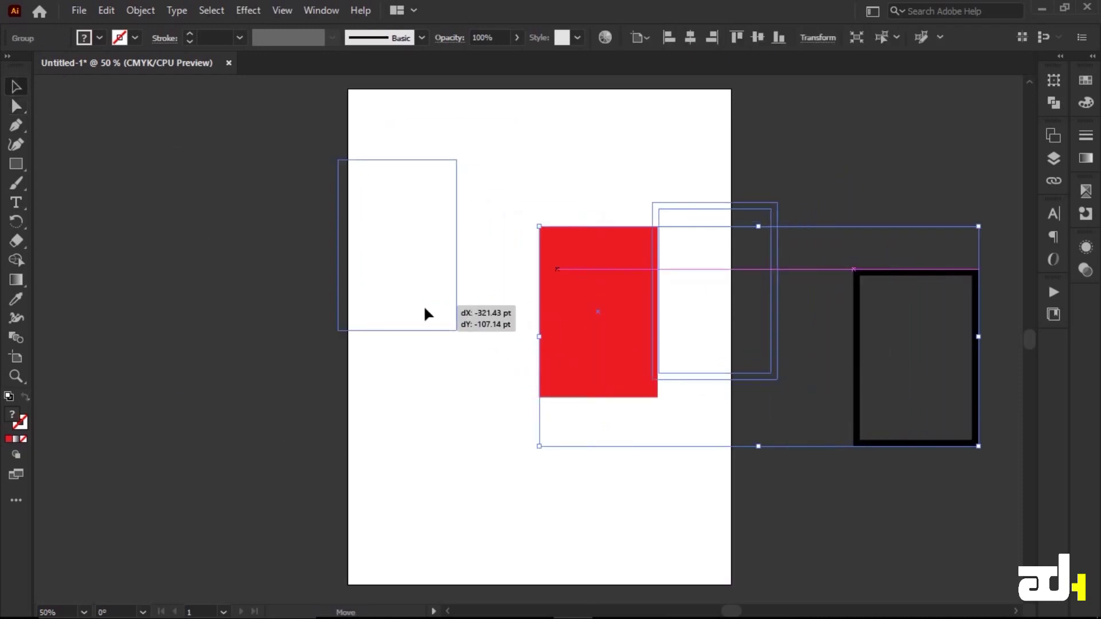
left_click(456, 441)
key("a")
key("ctrl+z")
key("ctrl+z")
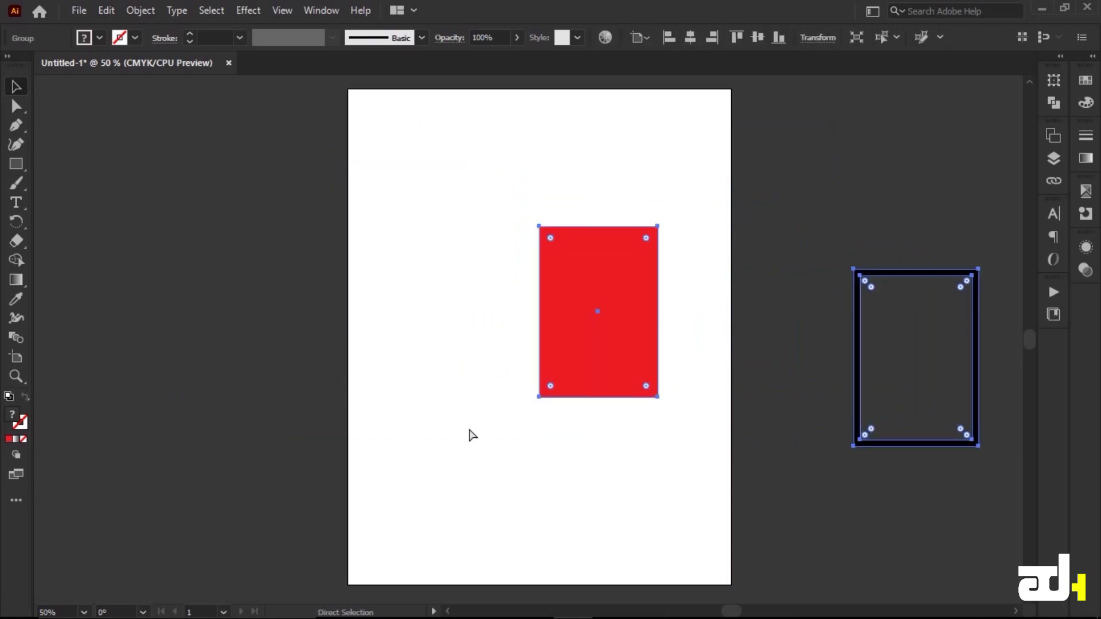
key("ctrl+z")
key("ctrl+z")
key("ctrl+z")
key("v")
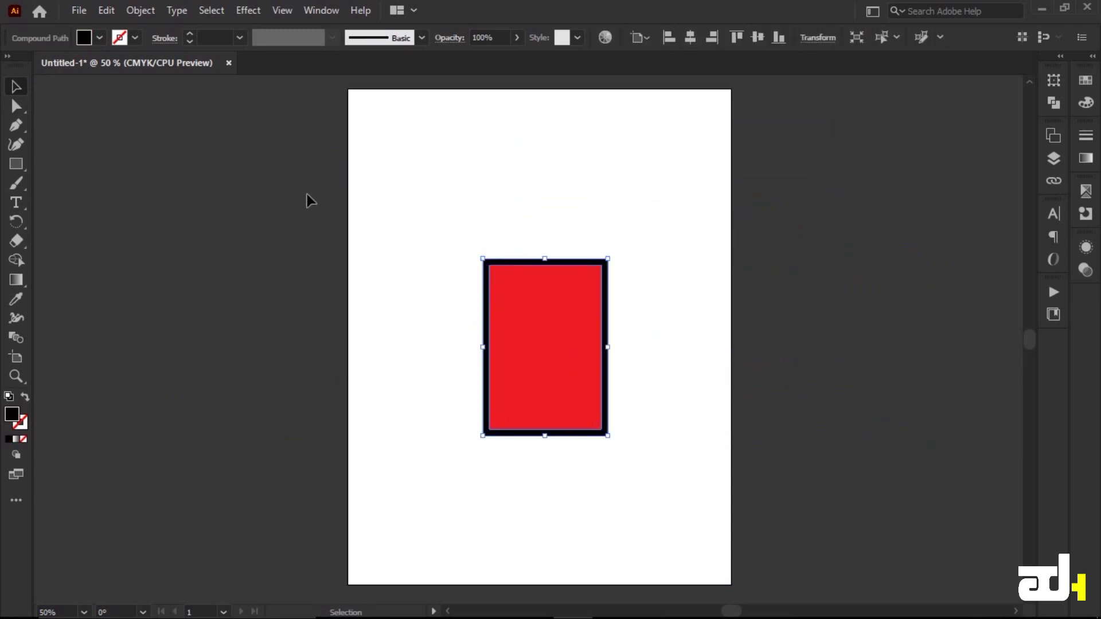
Step: Select the rectangle group and delete it, leaving the artboard empty
left_click(401, 183)
left_click_drag(466, 218, 548, 281)
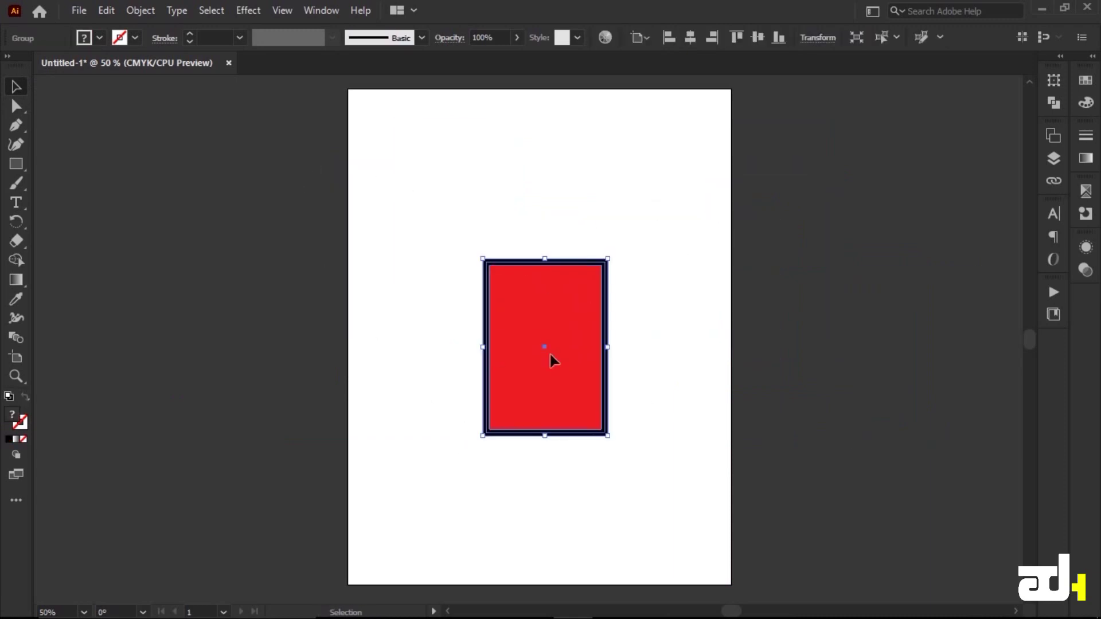
left_click(144, 10)
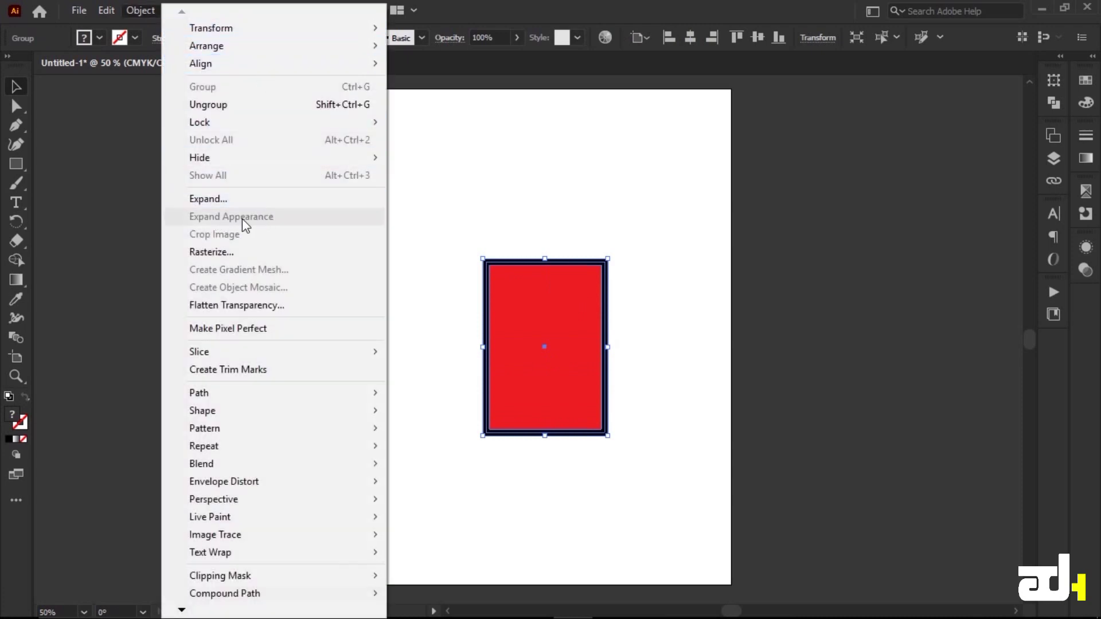
left_click(508, 240)
left_click_drag(515, 321, 494, 267)
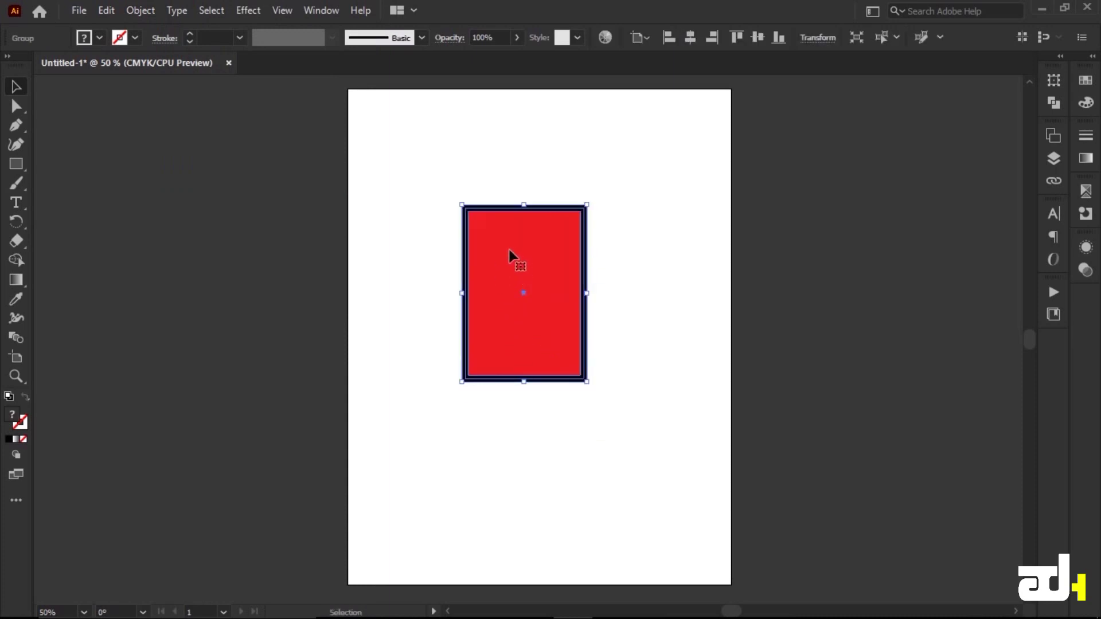
key("Delete")
Step: Draw a black rectangle near the artboard centre
left_click(16, 165)
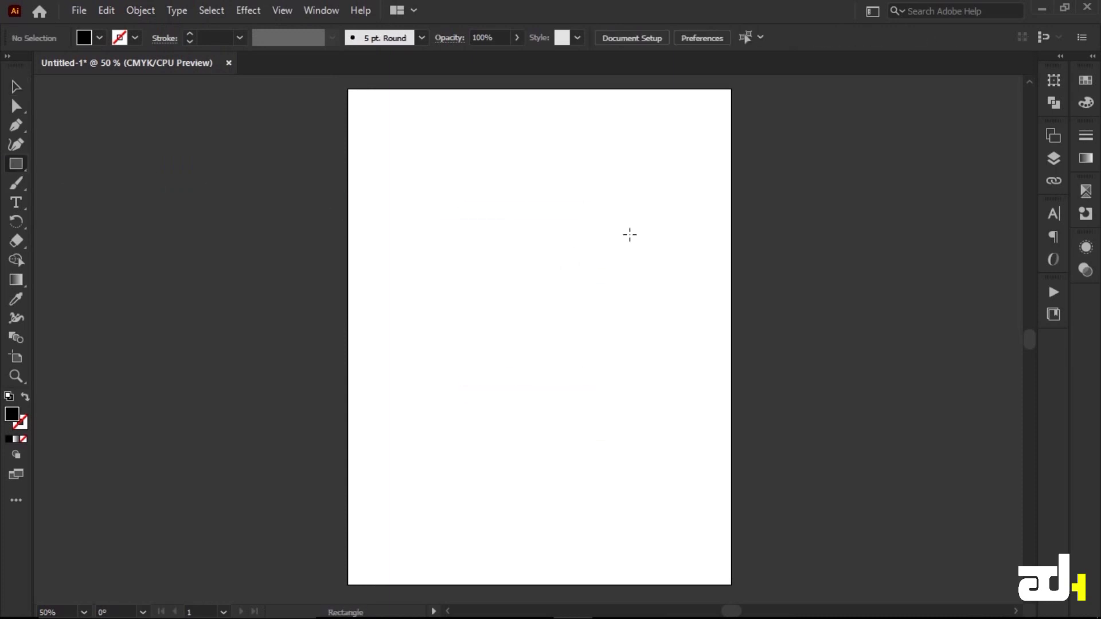
left_click_drag(454, 200, 610, 406)
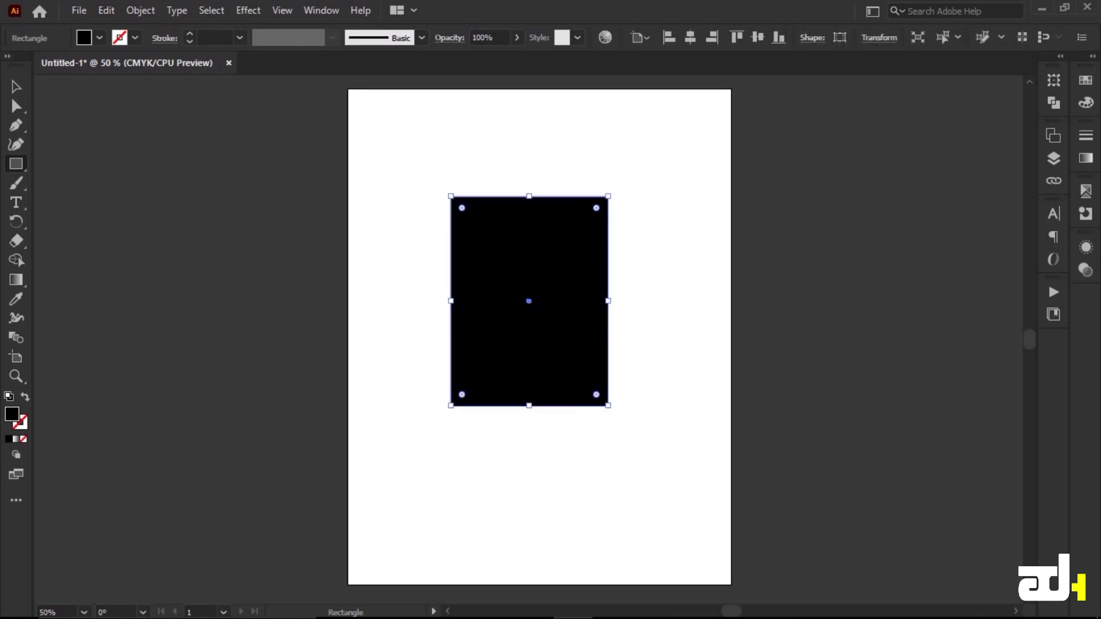
left_click(15, 86)
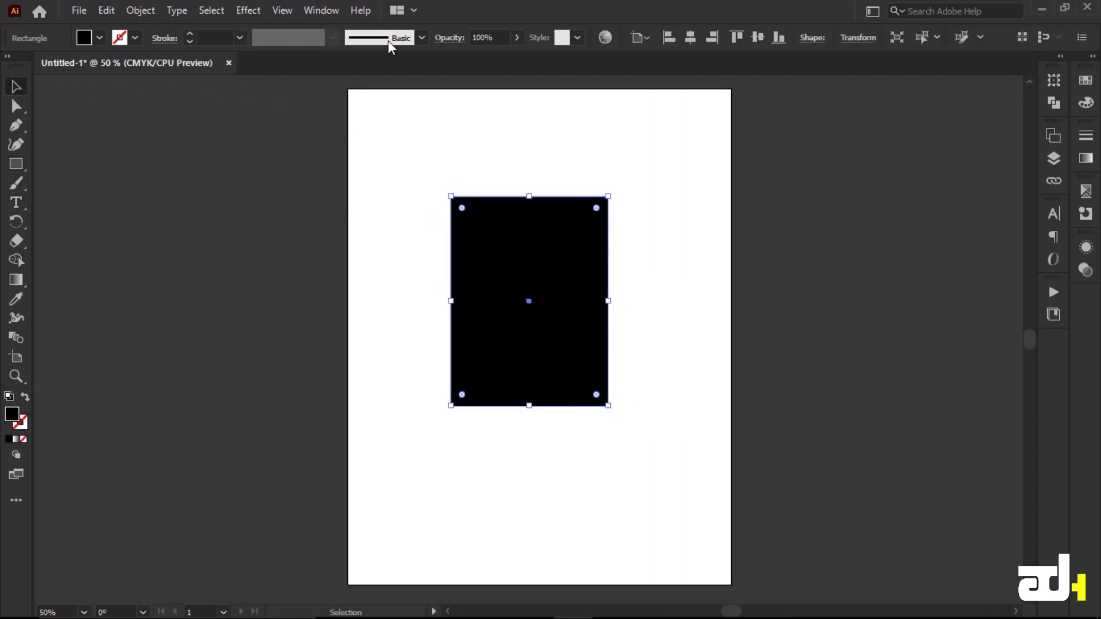
Step: Apply the blue zigzag brush from Borders_Decorative to the rectangle's outline
left_click(423, 38)
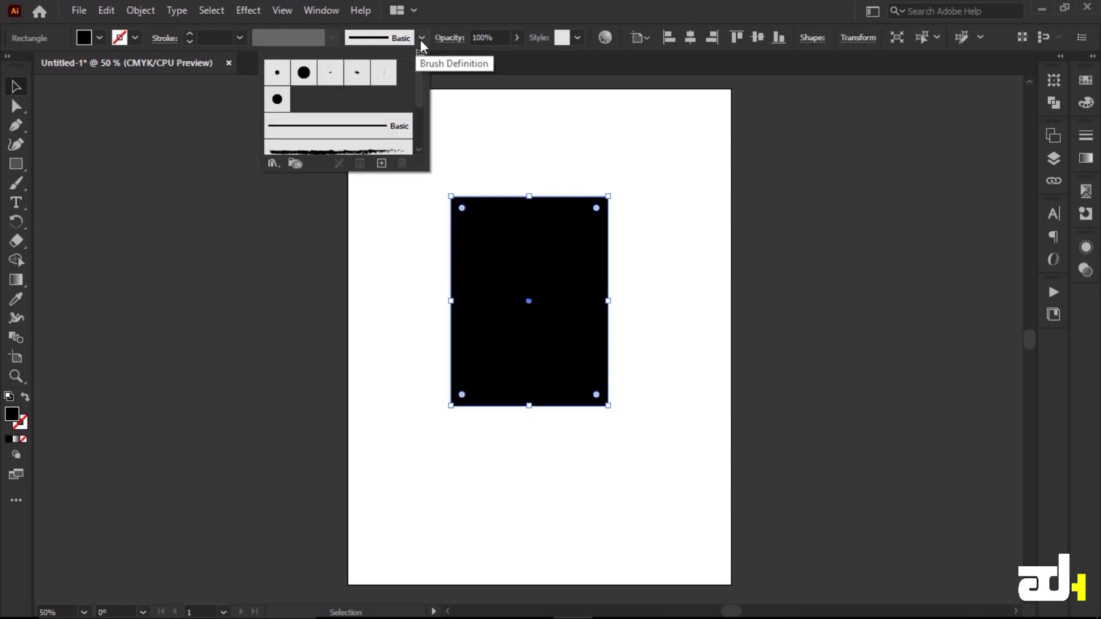
left_click(273, 163)
mouse_move(335, 242)
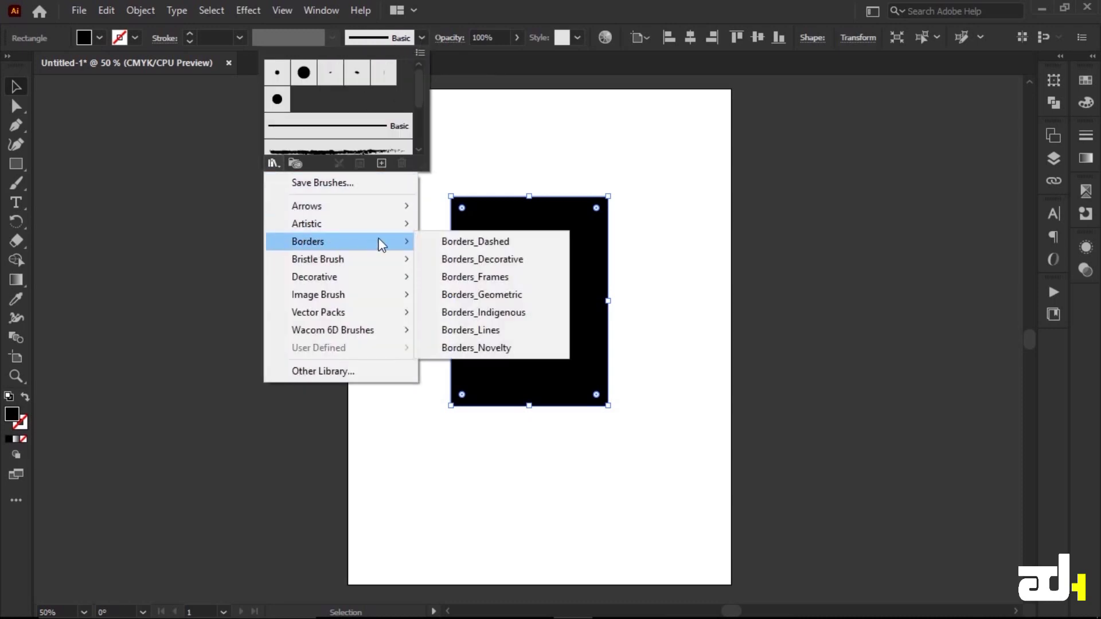
left_click(477, 260)
left_click_drag(565, 290, 839, 211)
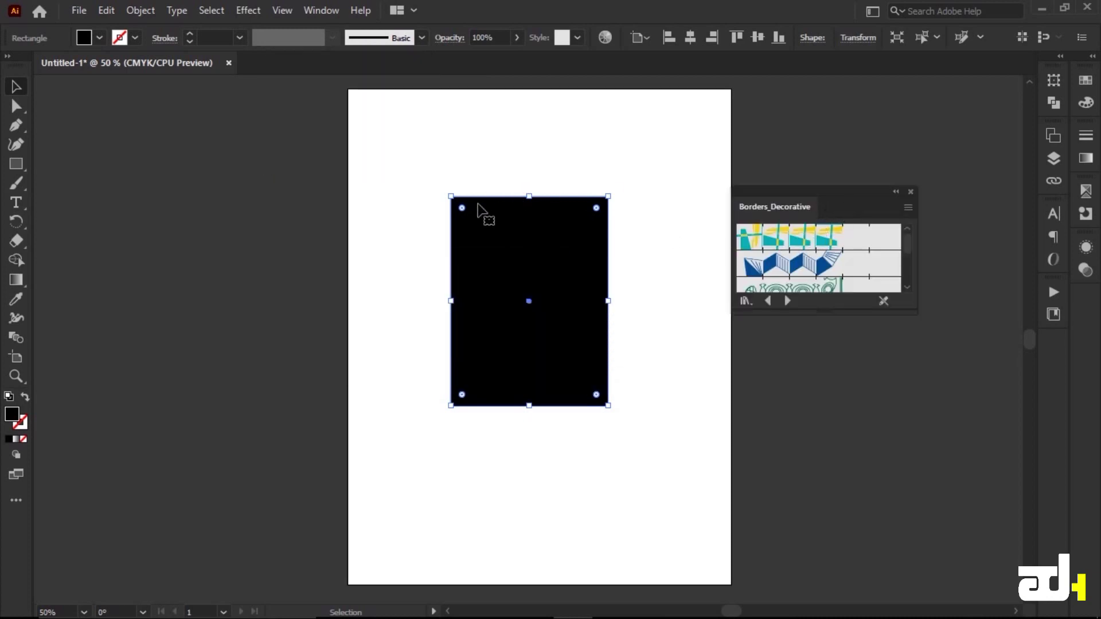
left_click(801, 270)
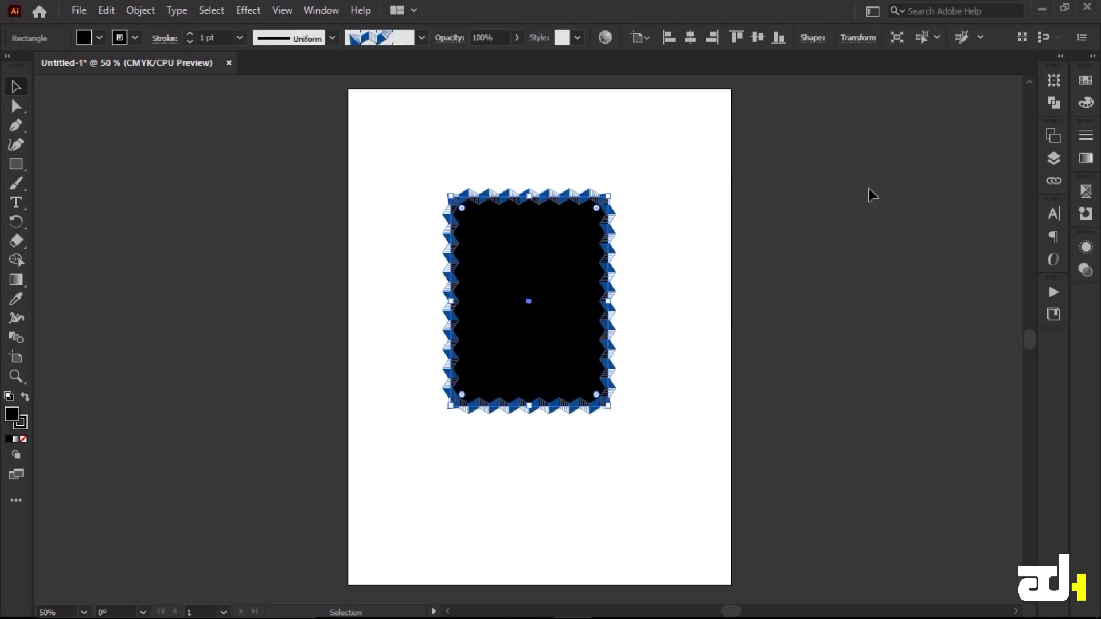
left_click(267, 145)
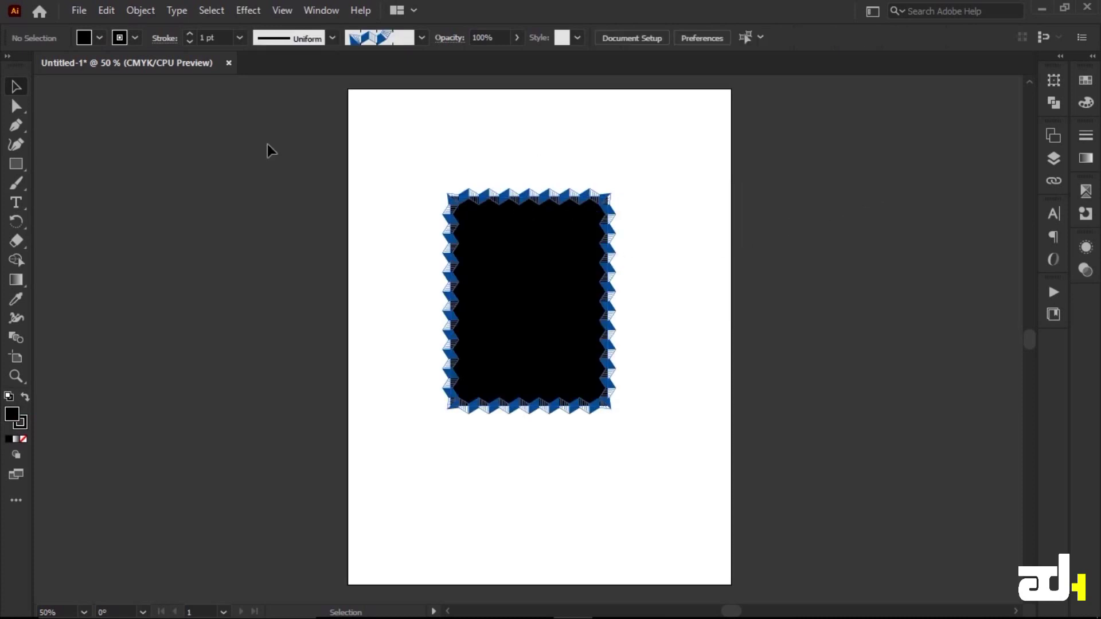
left_click_drag(424, 143, 687, 400)
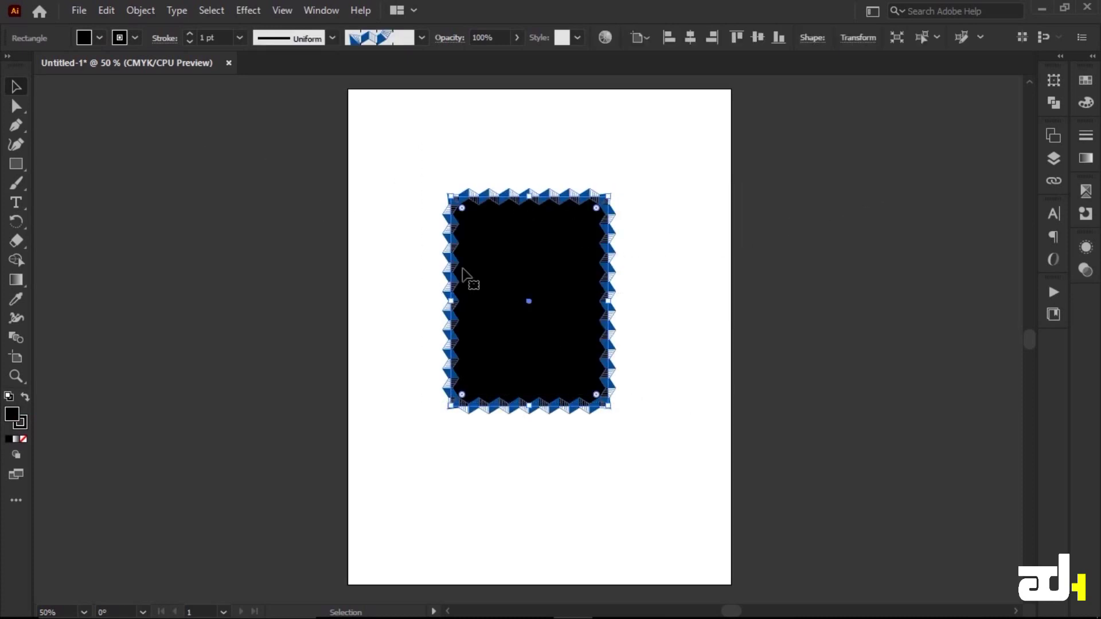
left_click(146, 11)
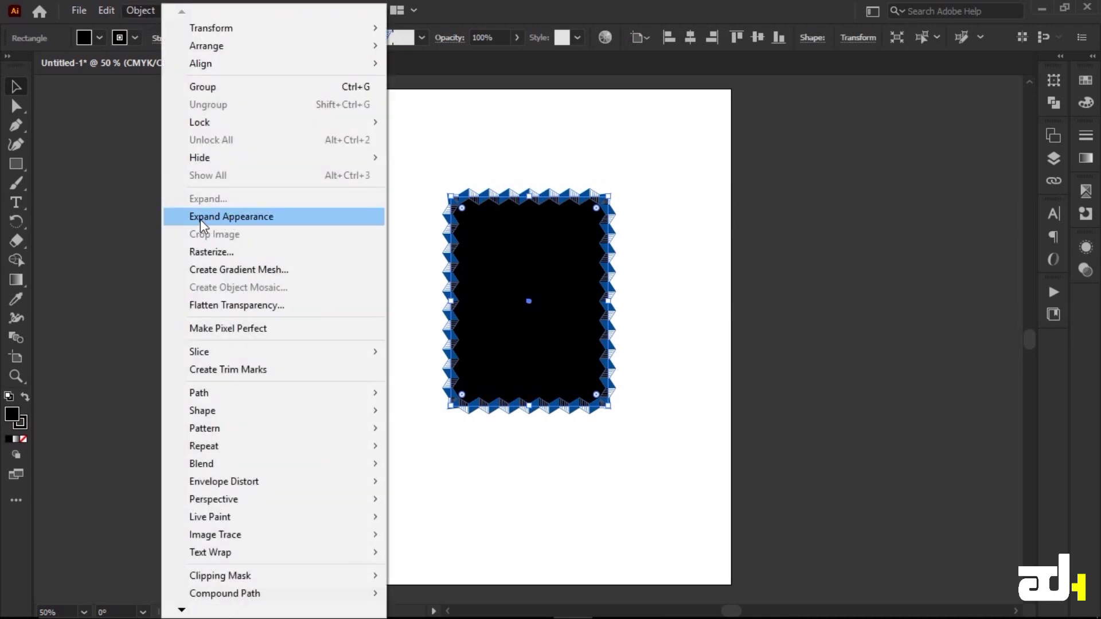
Step: Expand the zigzag border brush into editable shapes and adjust a top border point
left_click(235, 217)
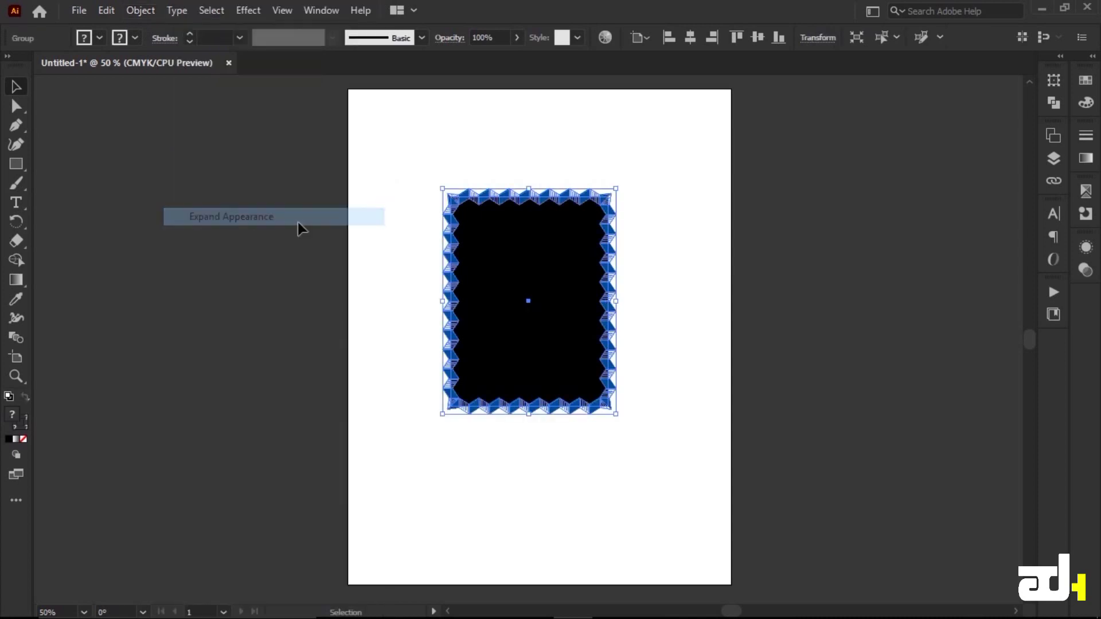
left_click(15, 105)
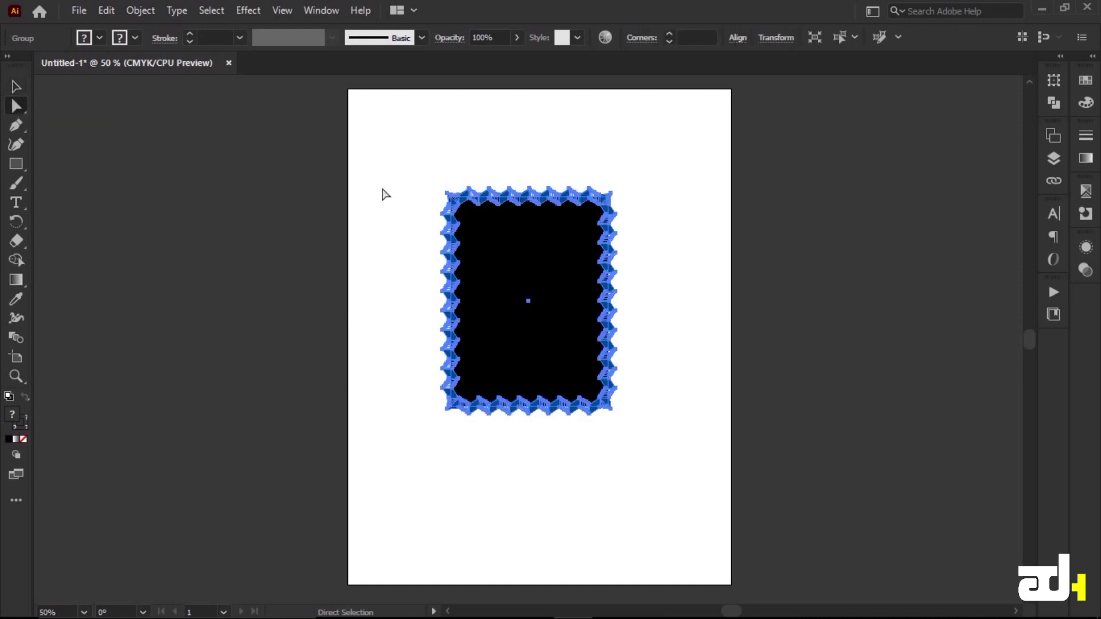
left_click(384, 195)
mouse_move(482, 192)
left_mouse_down()
mouse_move(502, 150)
mouse_move(469, 190)
left_mouse_up()
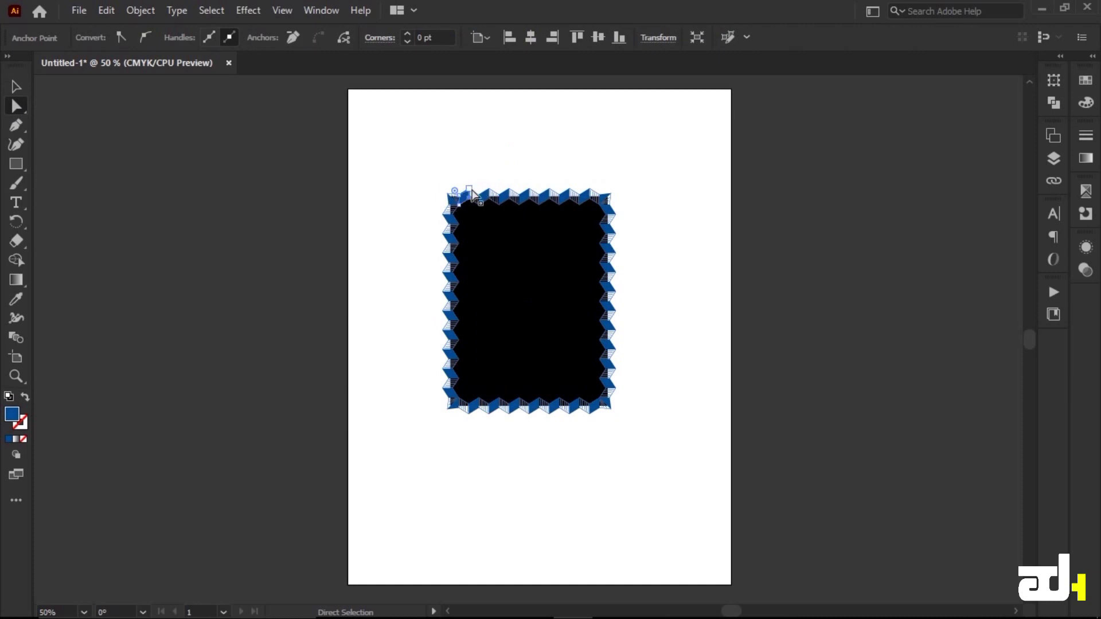
scroll(464, 192, "up", 2, "alt")
scroll(462, 189, "up", 1, "alt")
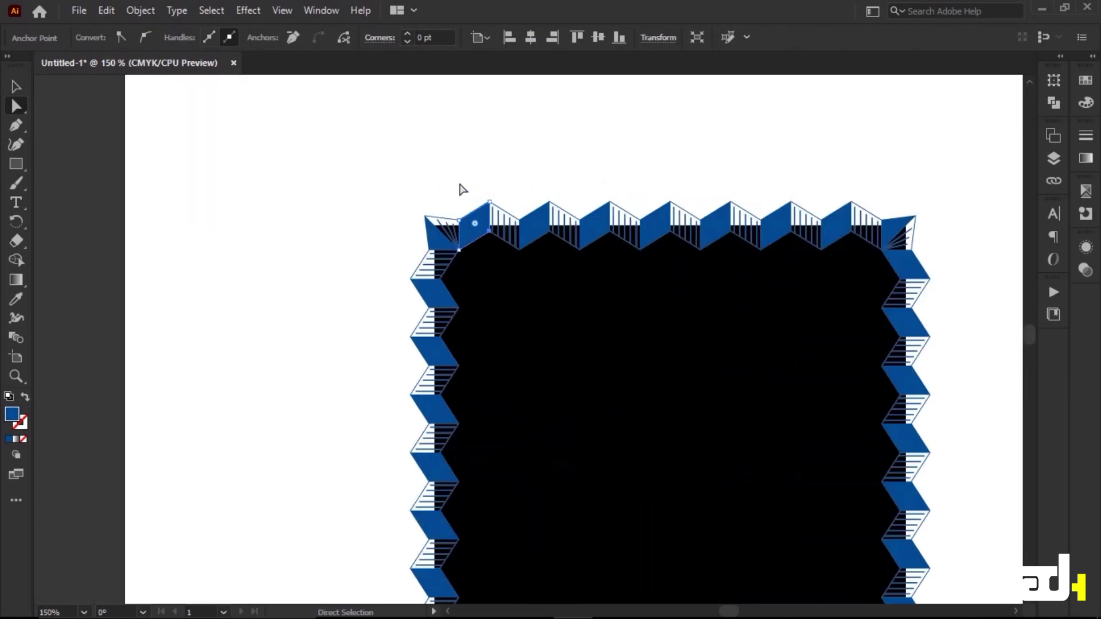
Step: Pull several corner and edge tiles off the expanded border
left_click(337, 281)
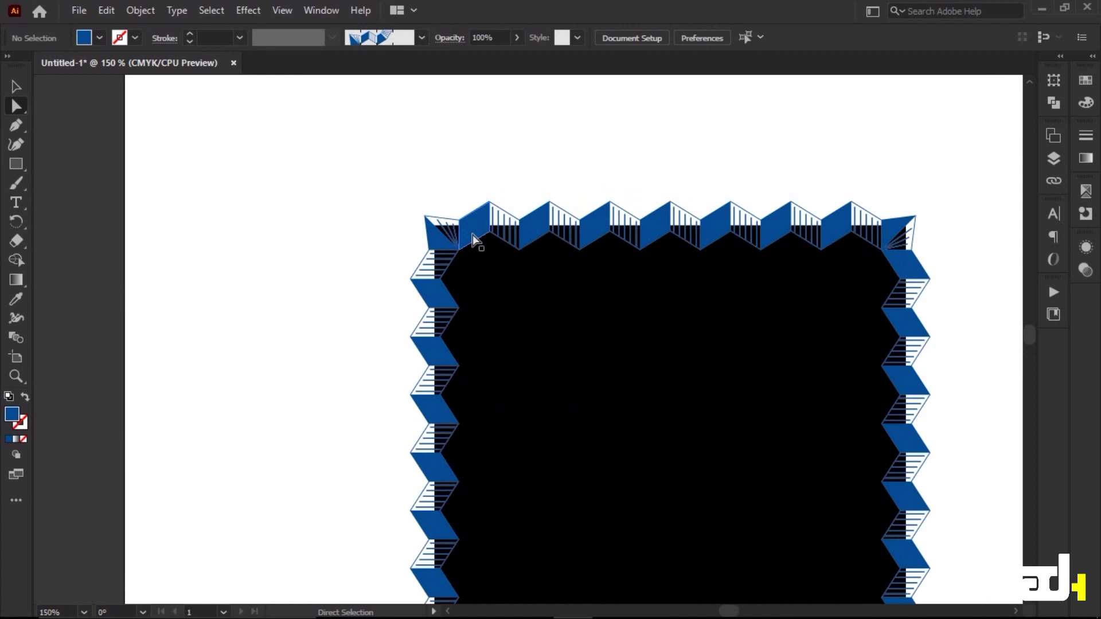
left_click_drag(473, 235, 306, 164)
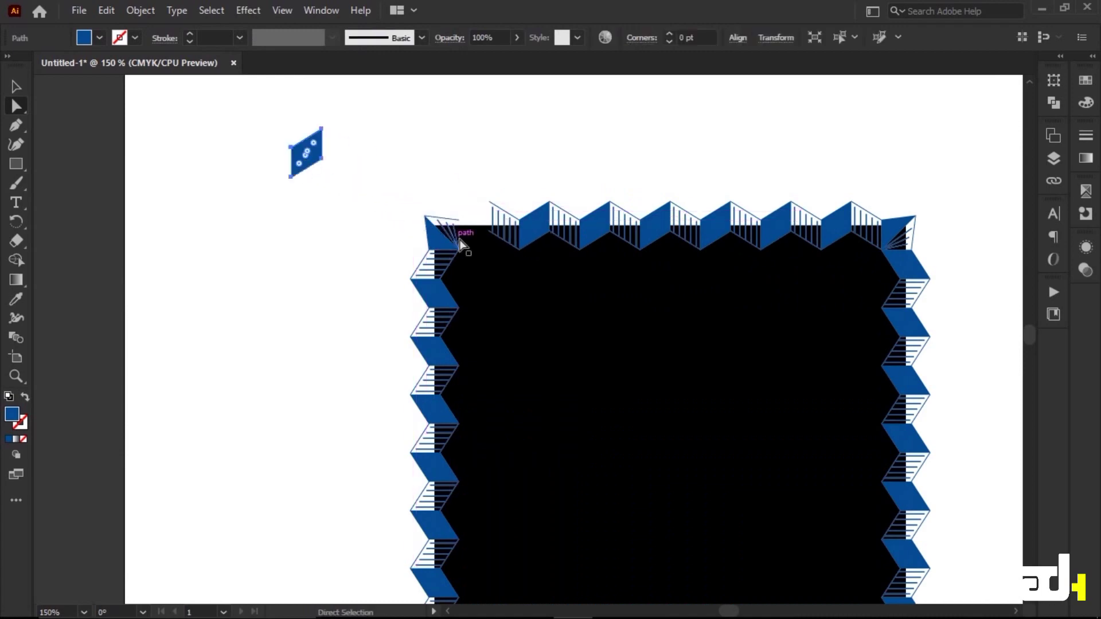
left_click_drag(445, 238, 279, 236)
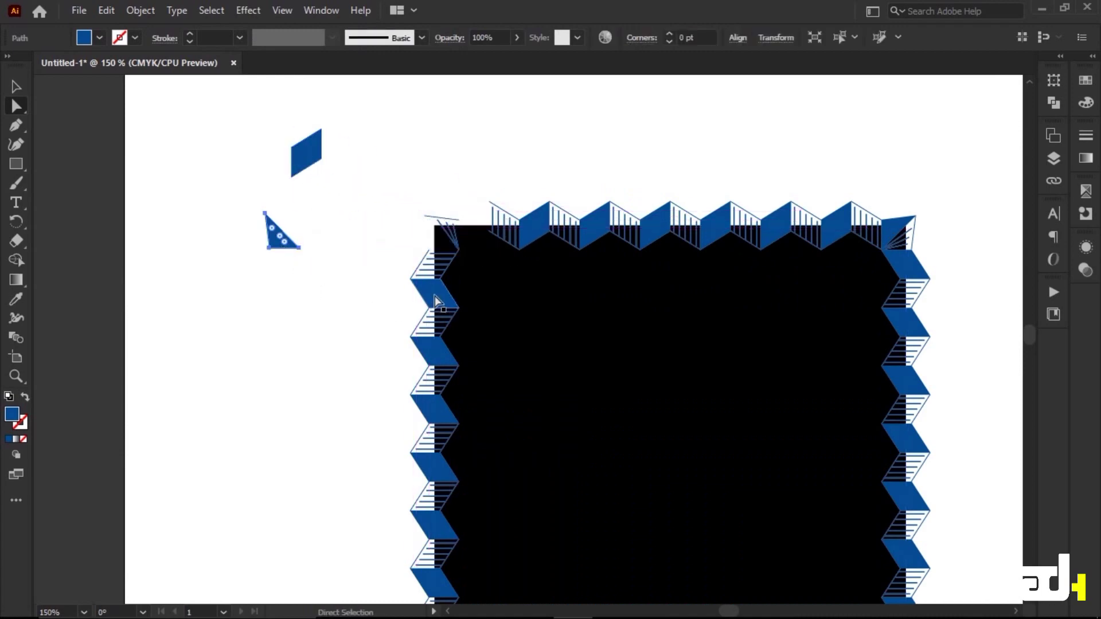
left_click_drag(435, 296, 253, 361)
left_click_drag(454, 338, 537, 130)
left_click_drag(549, 215, 697, 158)
Step: Undo the tile edits and zigzag border, and zoom out to show the whole artboard
key("ctrl+z")
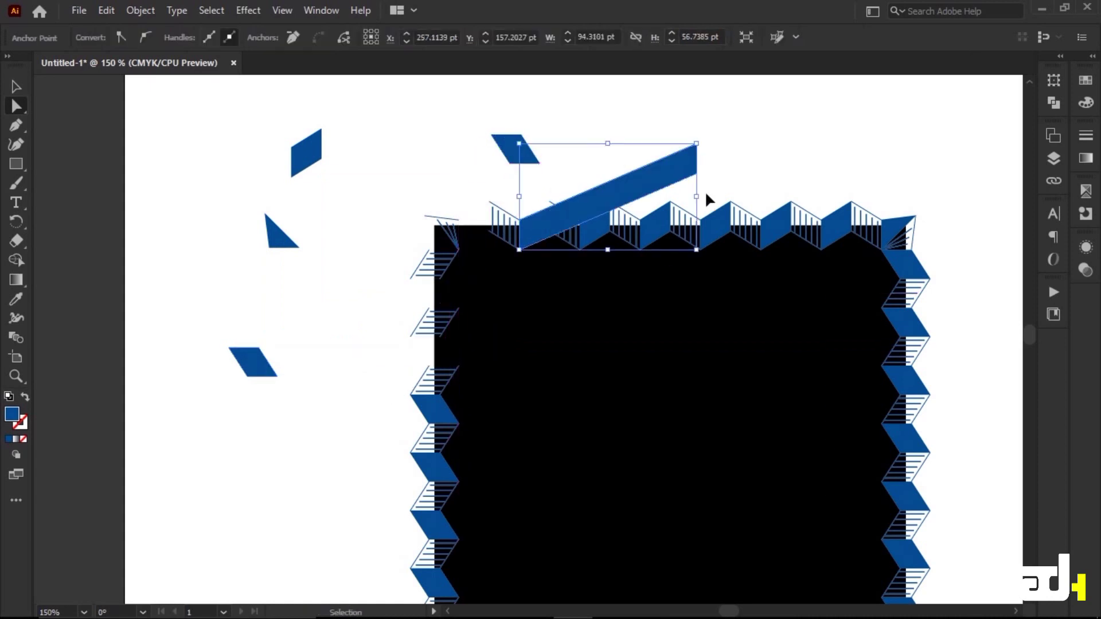
key("ctrl+z")
key("ctrl+z")
key("ctrl+z")
key("ctrl+z")
key("ctrl+z")
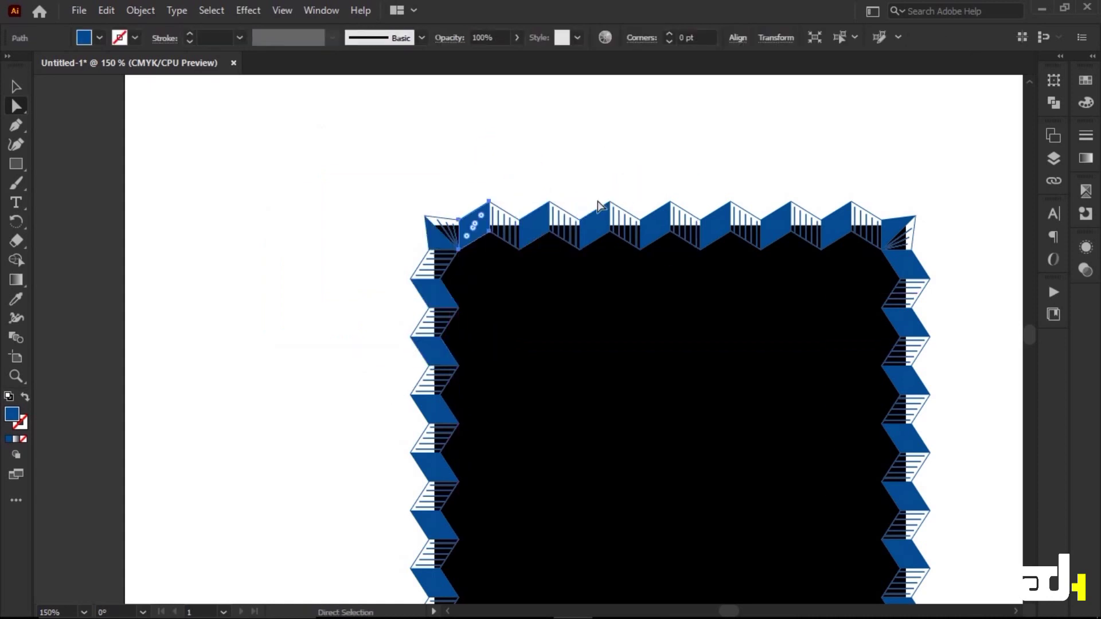
key("ctrl+minus")
key("ctrl+minus")
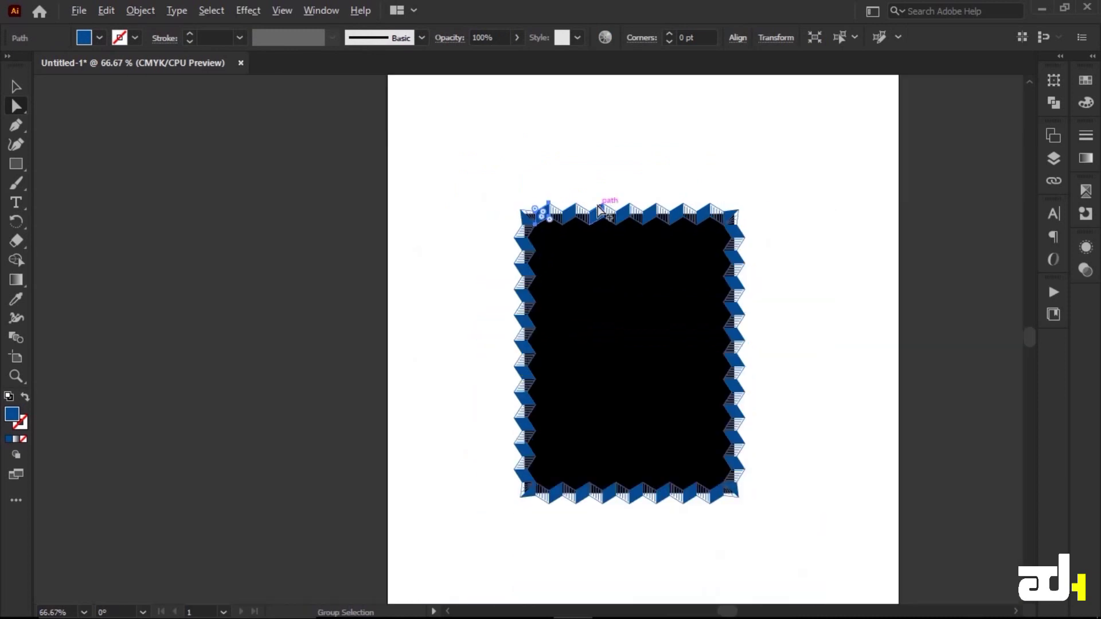
key("ctrl+minus")
key("ctrl+z")
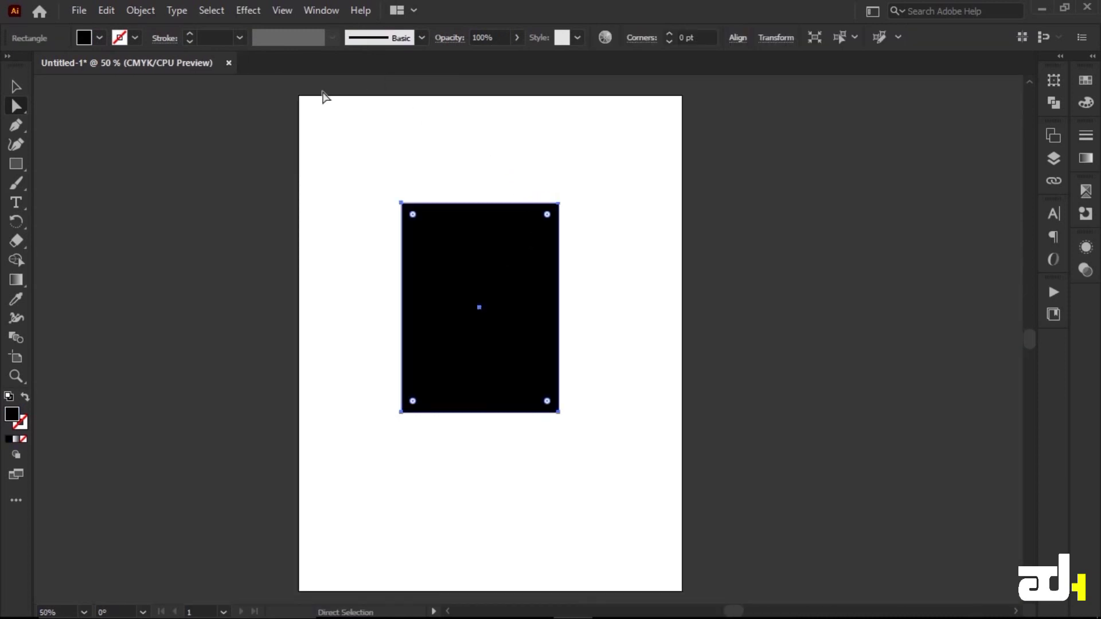
Step: Rasterize the black rectangle as CMYK at High (300 ppi)
left_click(138, 10)
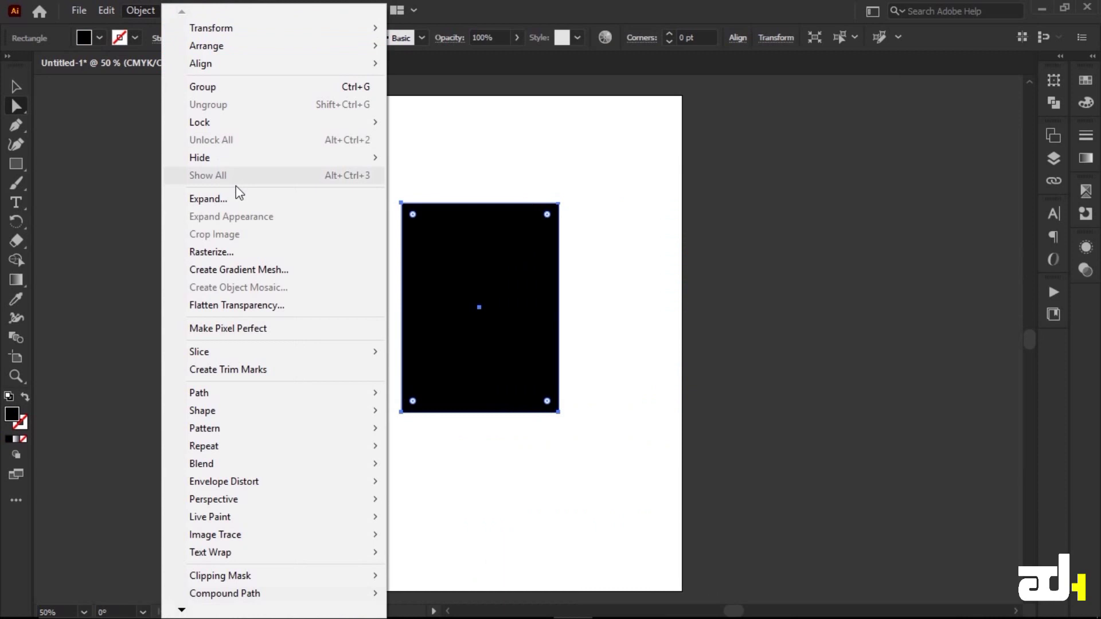
left_click(215, 253)
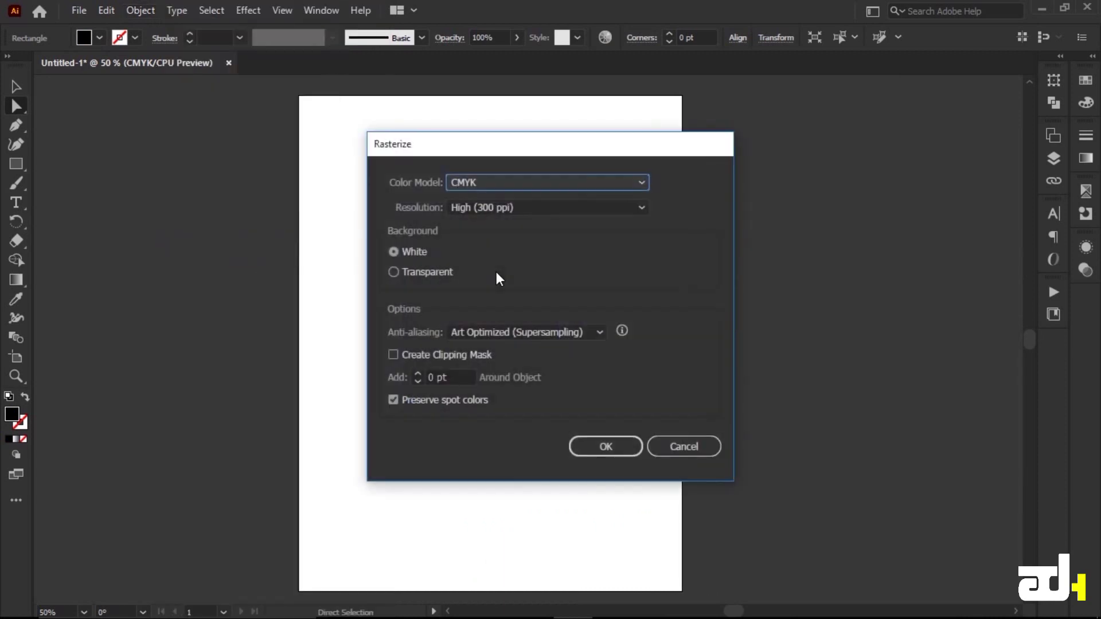
left_click_drag(569, 146, 788, 126)
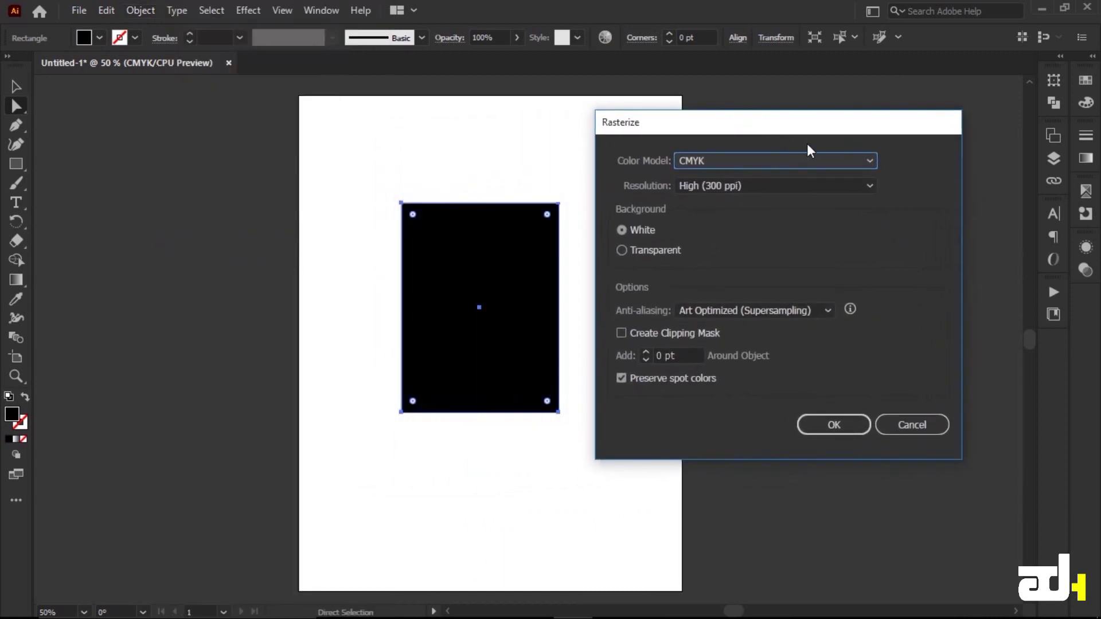
left_click(859, 160)
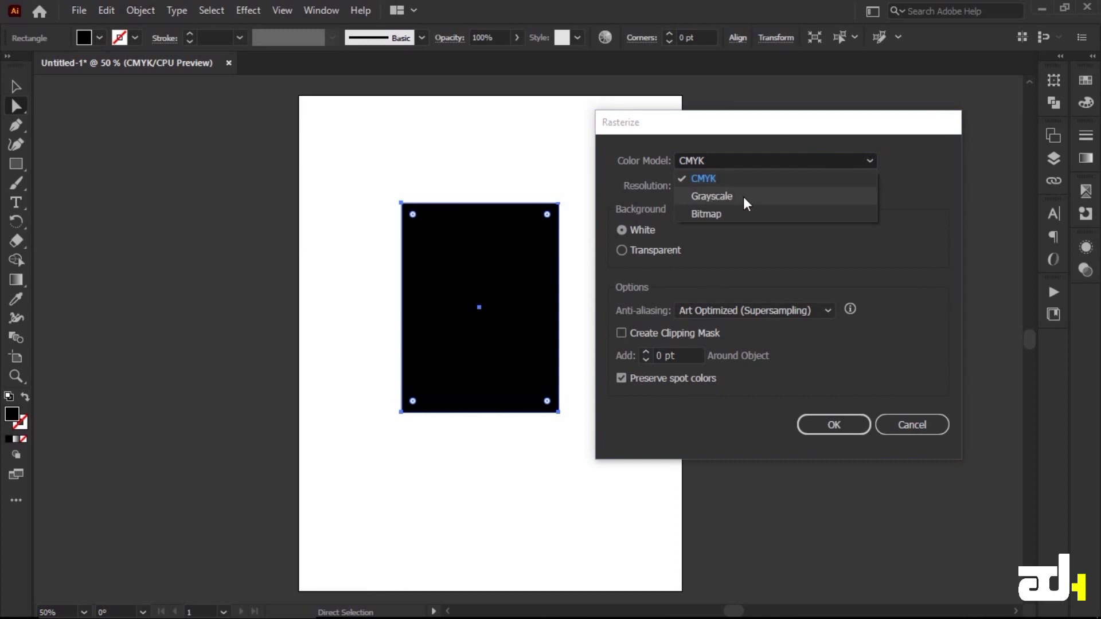
key("Escape")
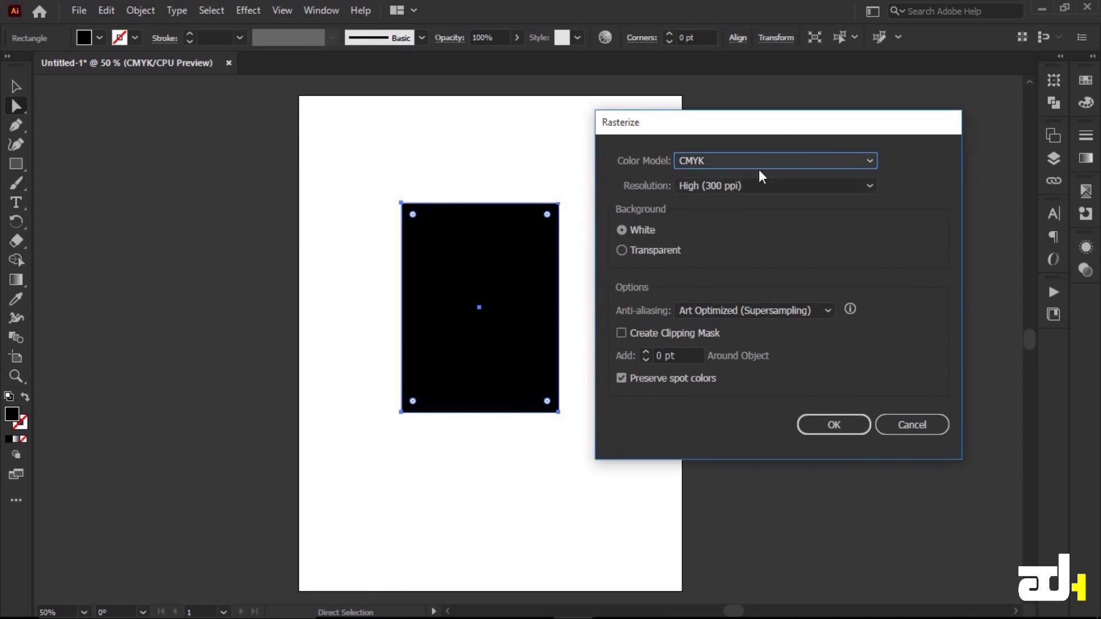
left_click(790, 186)
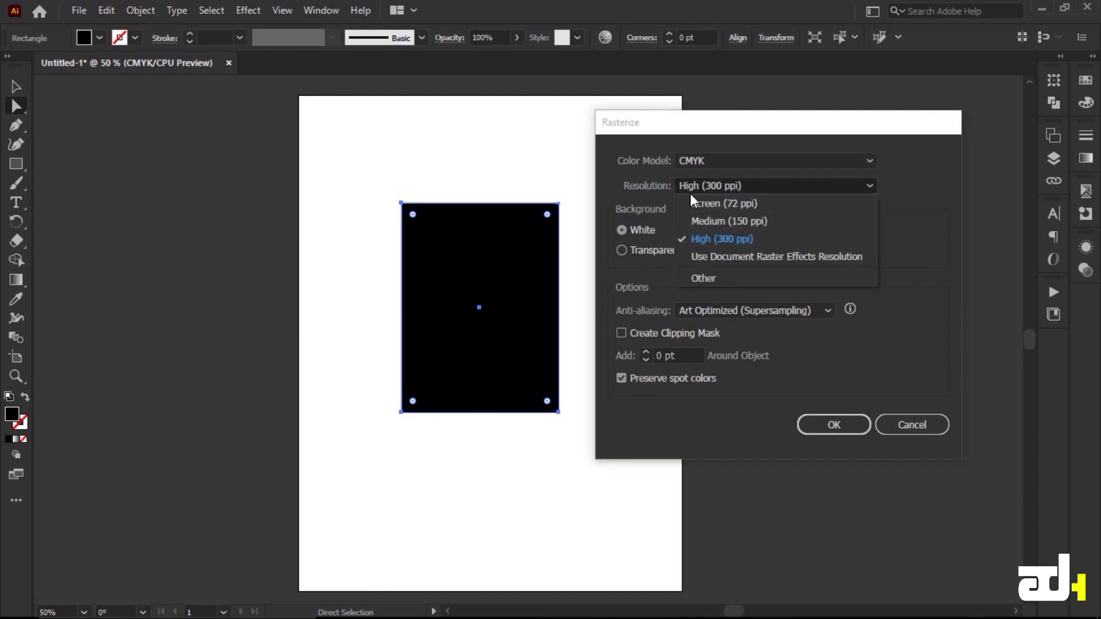
key("Escape")
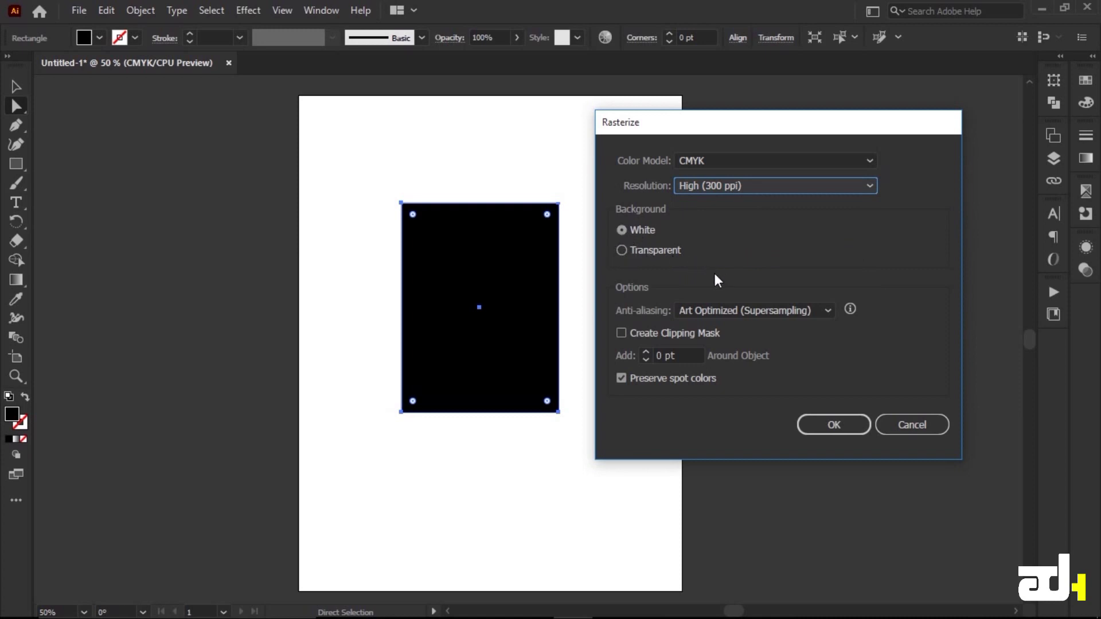
left_click(826, 422)
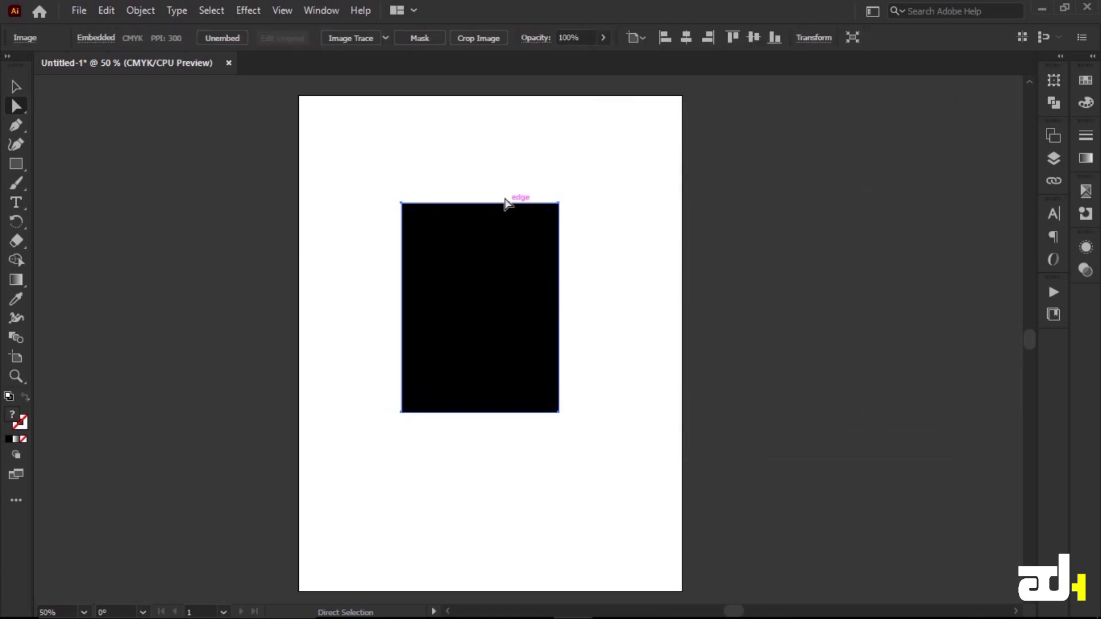
Step: Reselect the new black image with the Selection tool
left_click(343, 118)
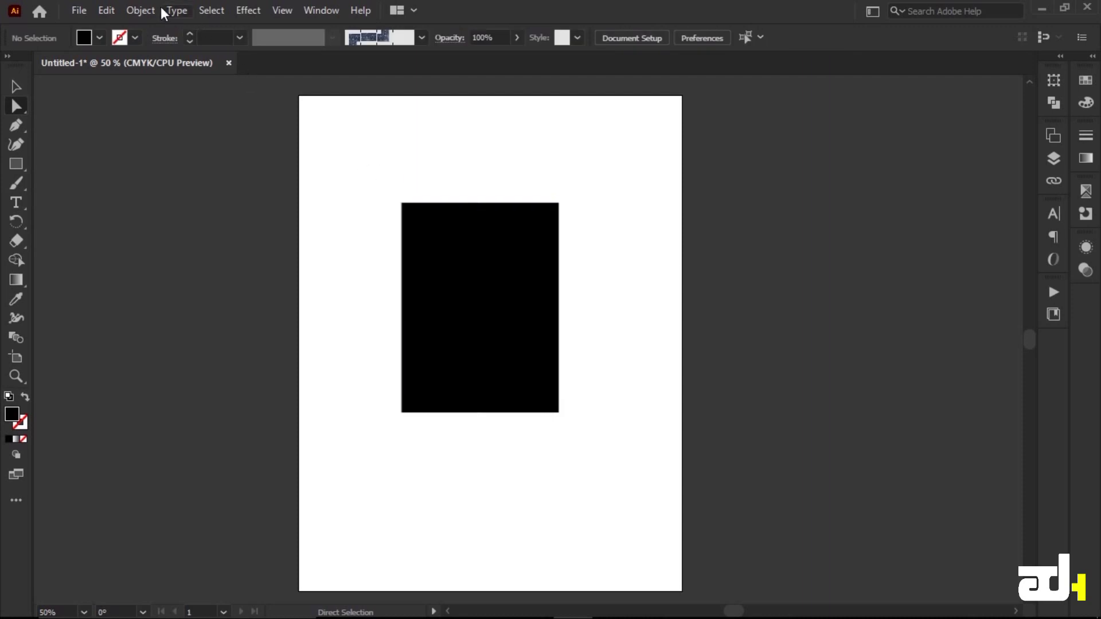
left_click(146, 10)
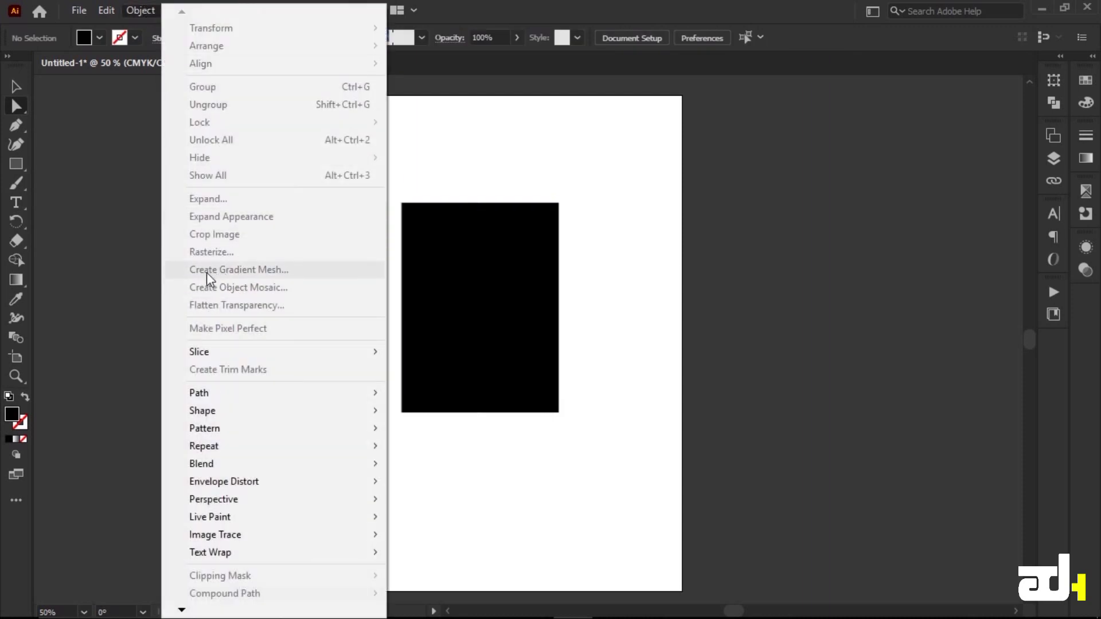
left_click(526, 276)
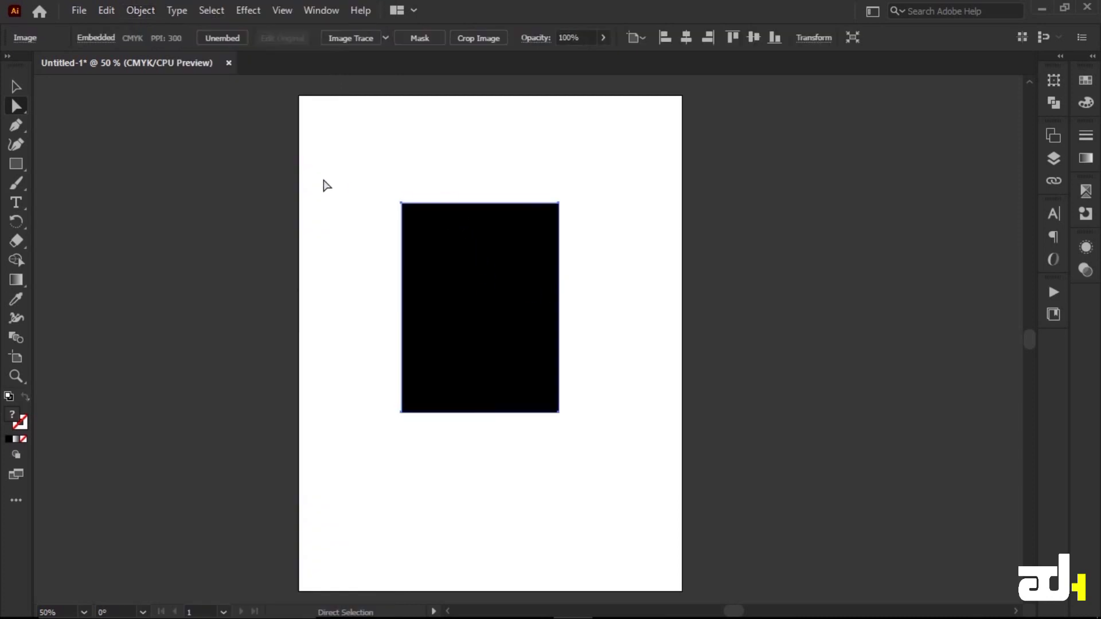
left_click(15, 86)
left_click(265, 263)
left_click(475, 276)
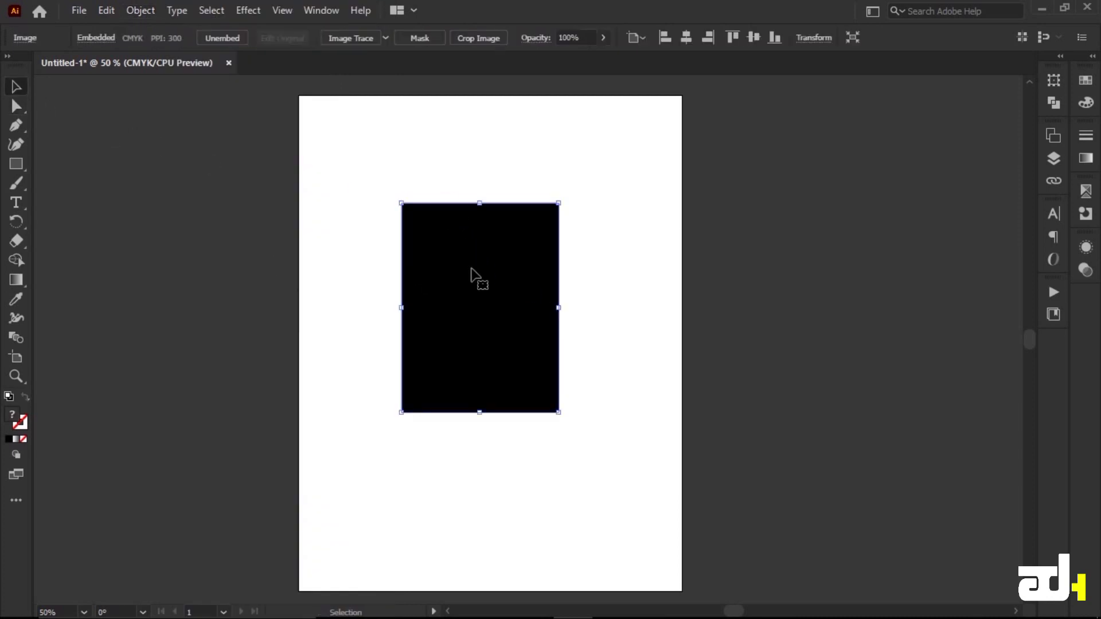
left_click(140, 10)
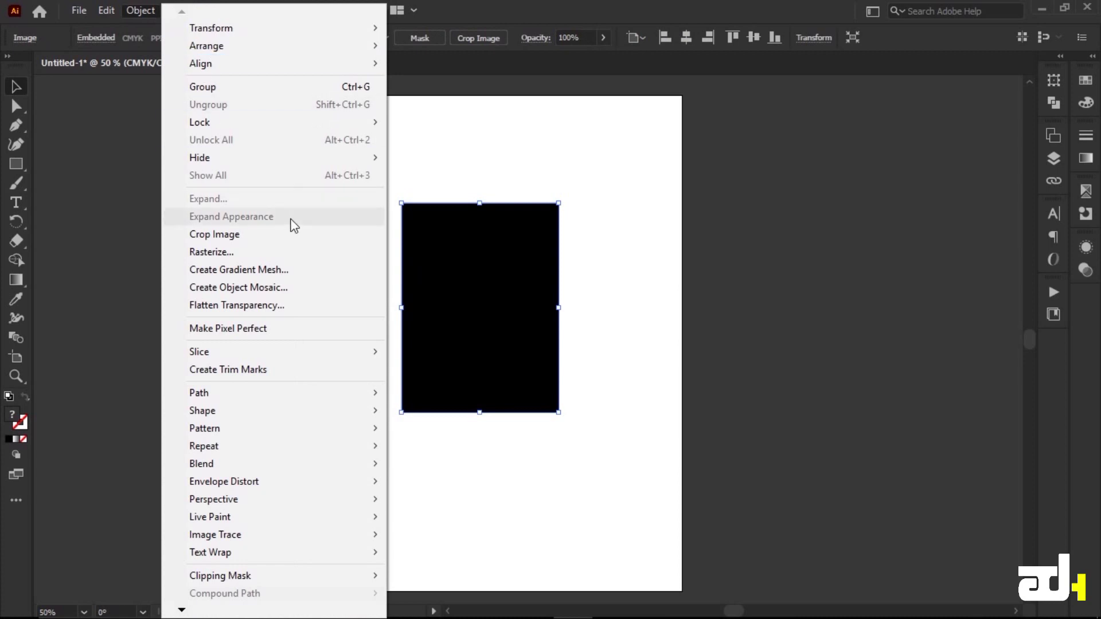
left_click(226, 273)
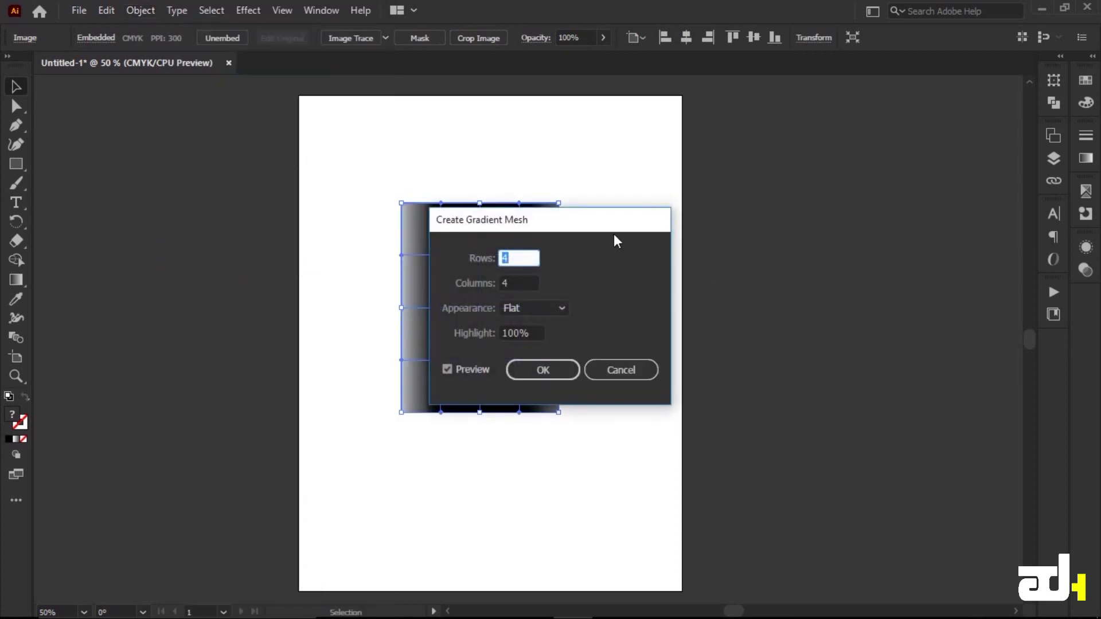
left_click_drag(614, 234, 914, 172)
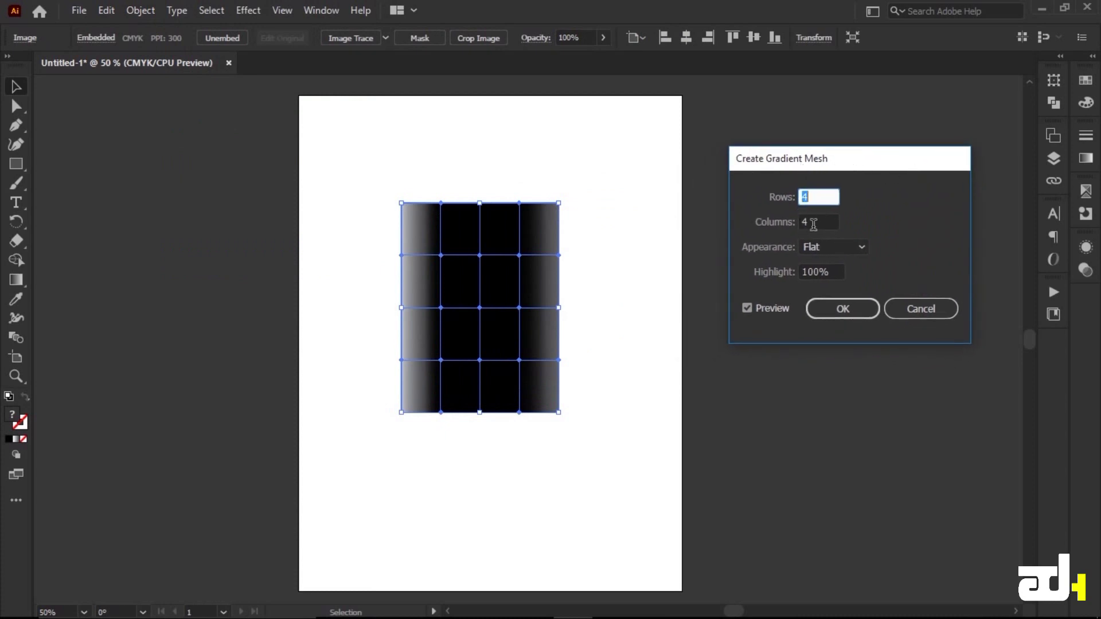
left_click(857, 249)
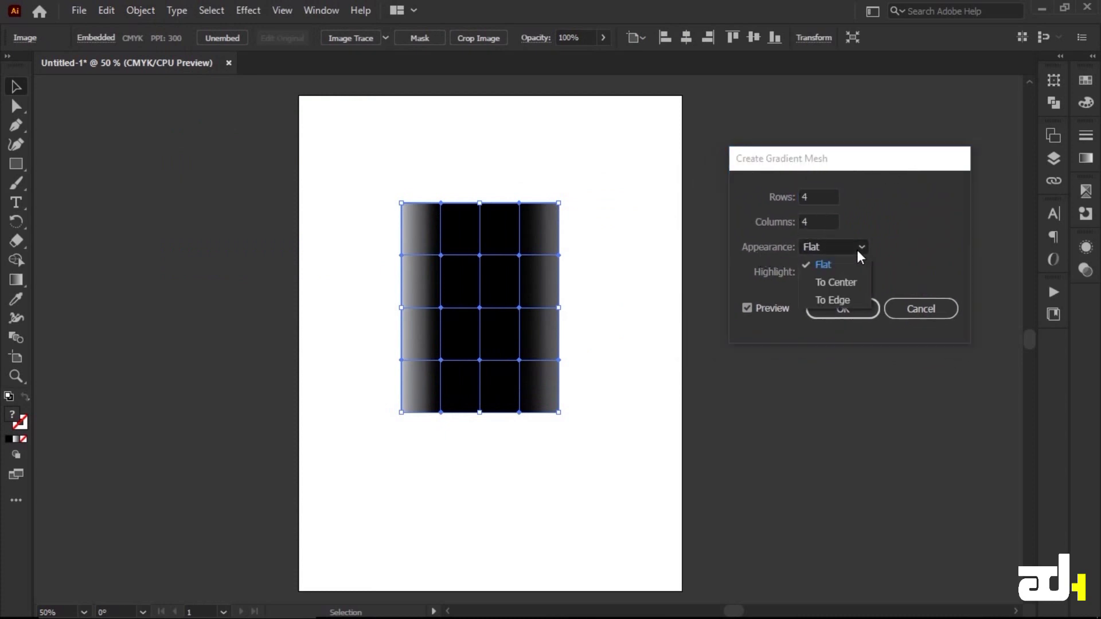
left_click(828, 282)
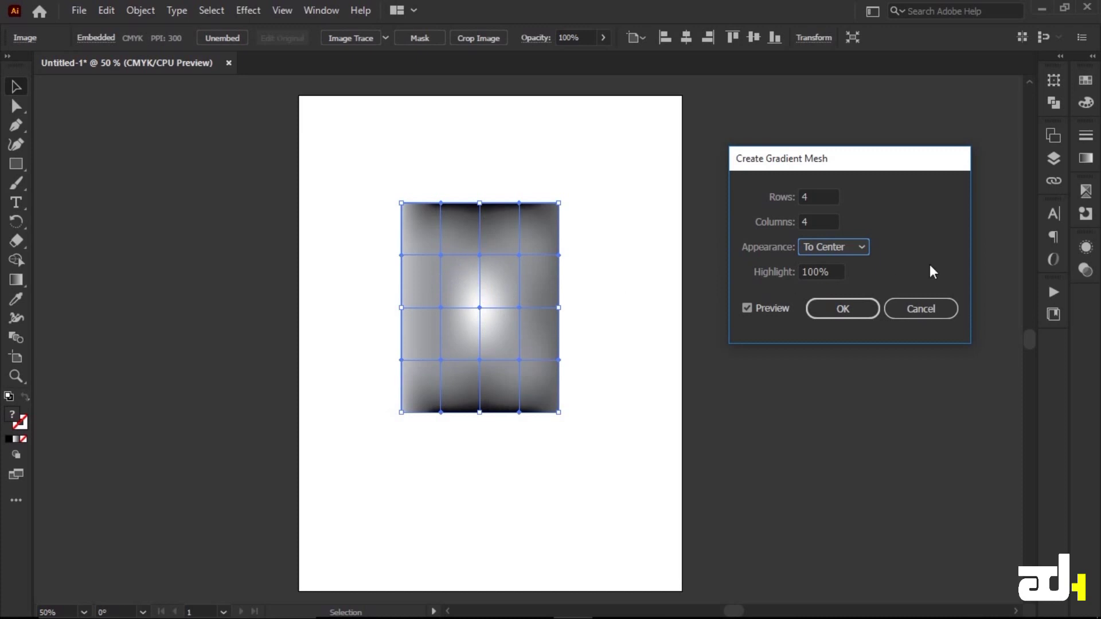
left_click(865, 247)
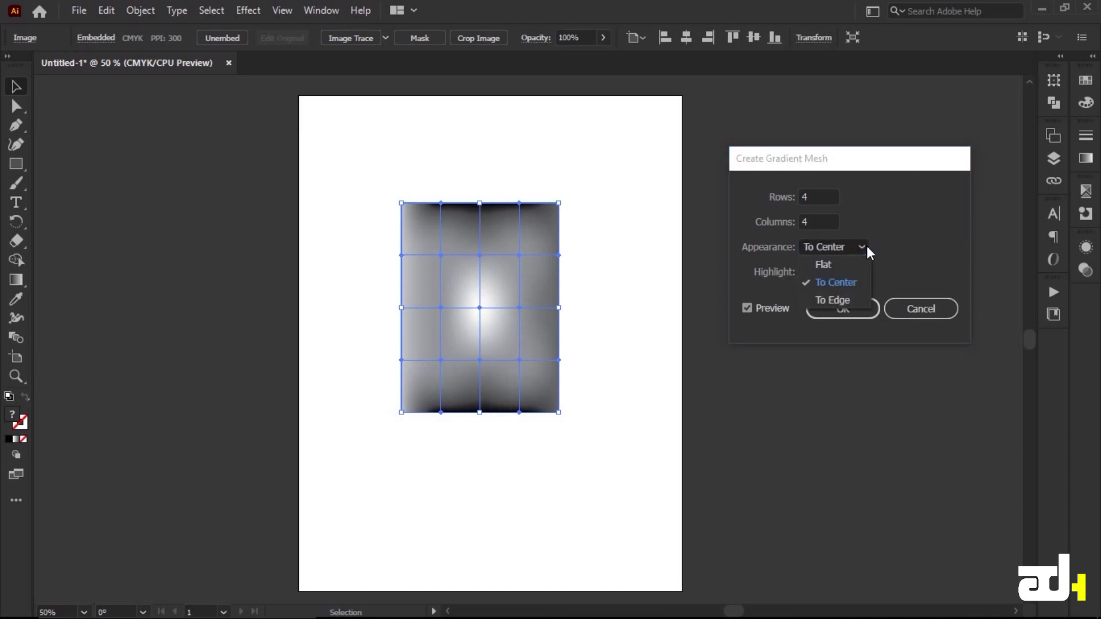
left_click(821, 301)
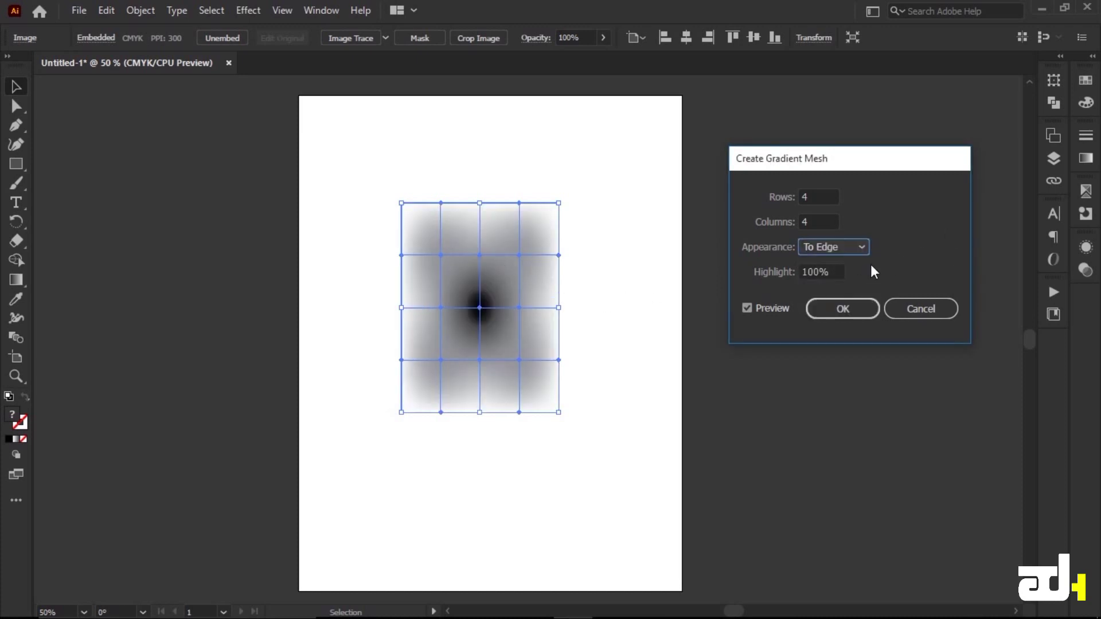
left_click(865, 247)
left_click(826, 265)
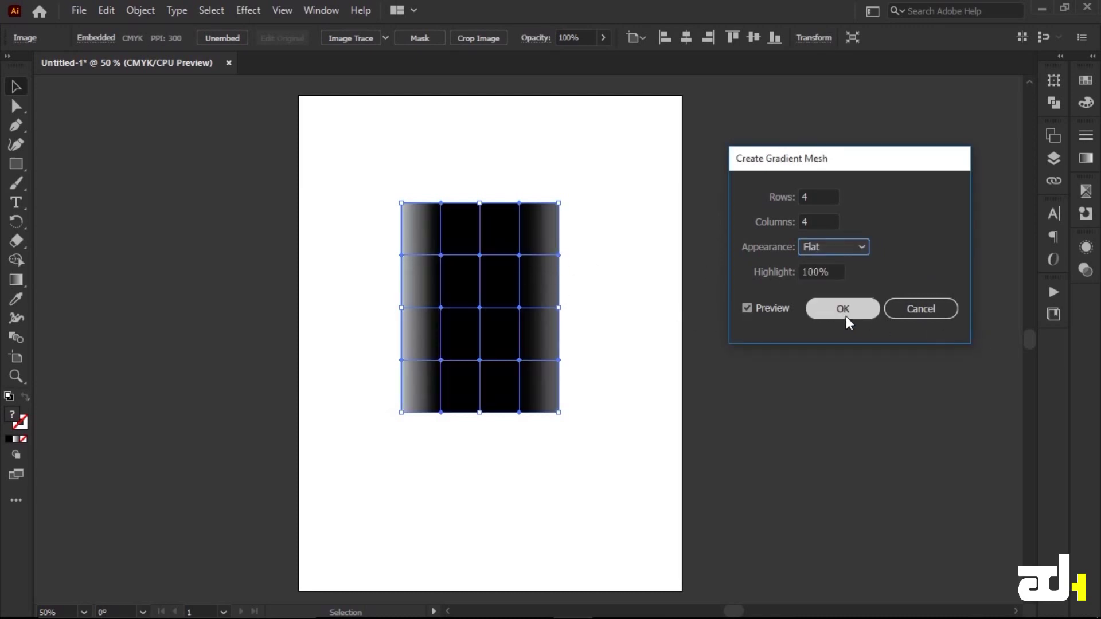
left_click(916, 310)
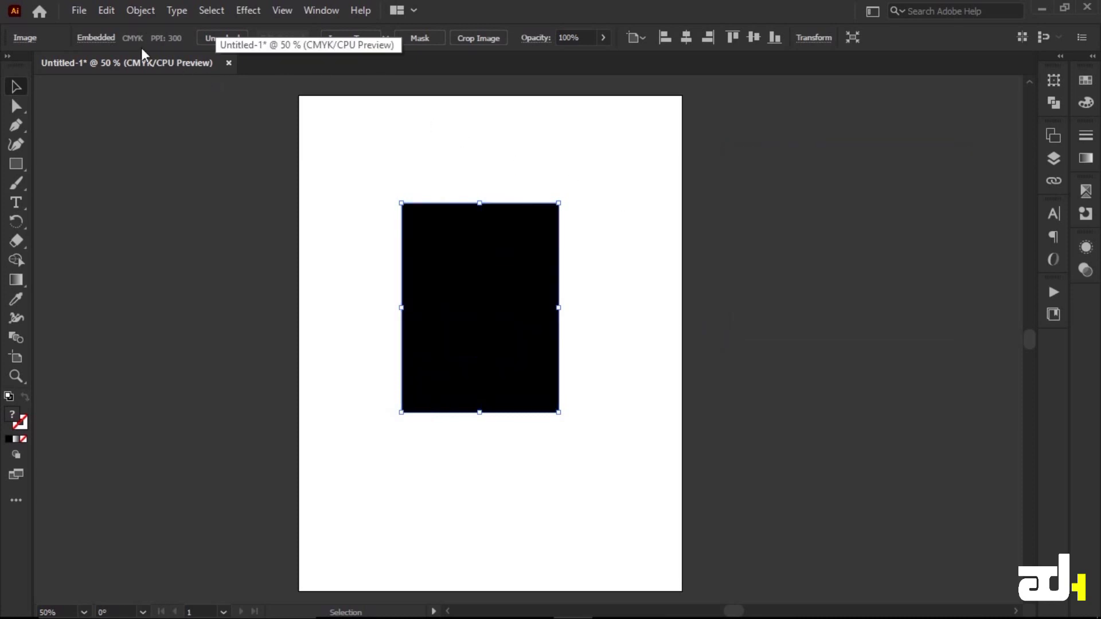
Step: Create an object mosaic from the black image, keeping 10 × 10 tiles
left_click(140, 10)
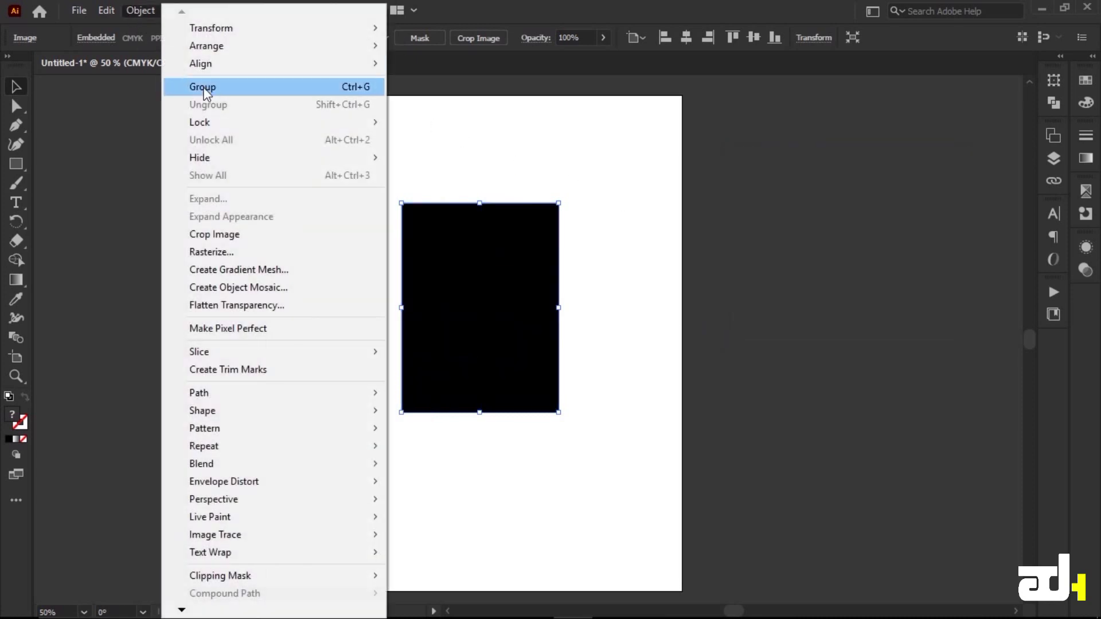
left_click(265, 290)
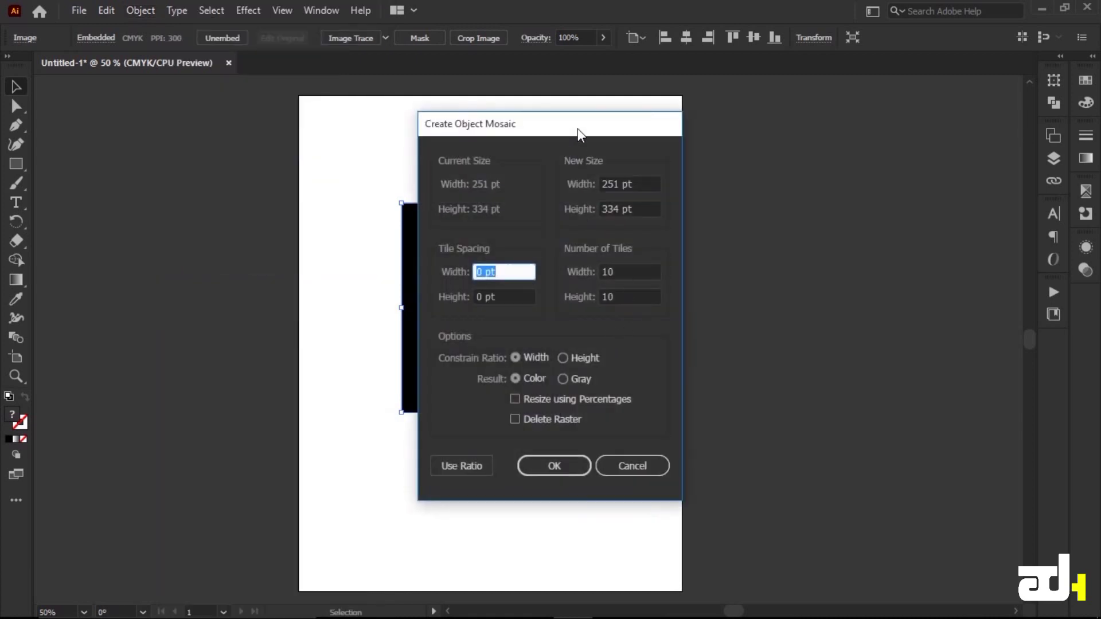
left_click_drag(577, 129, 805, 126)
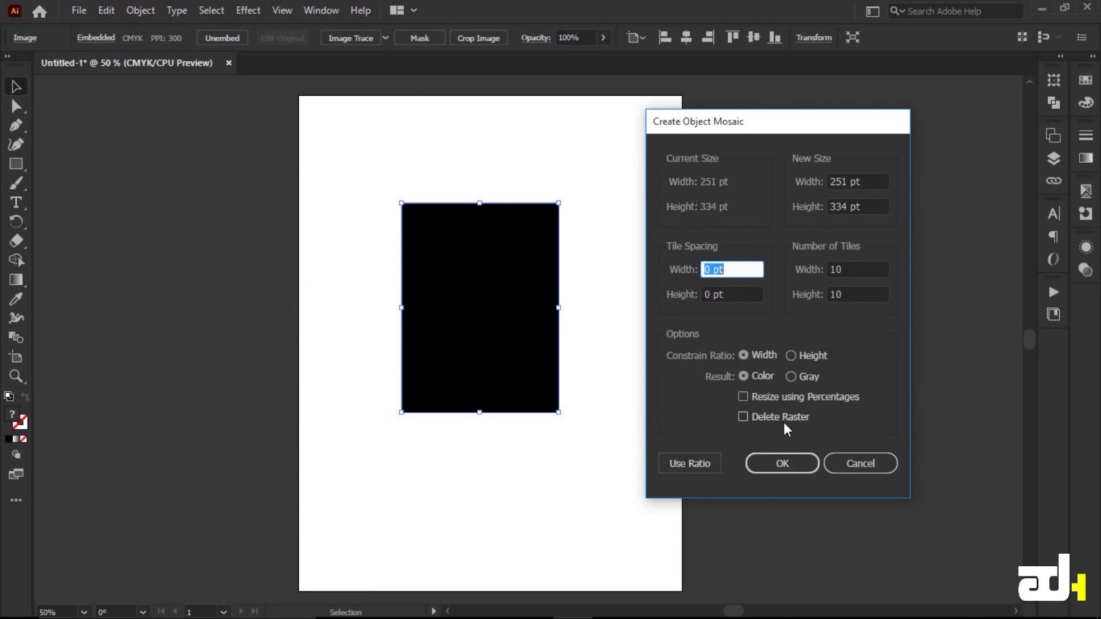
left_click(764, 462)
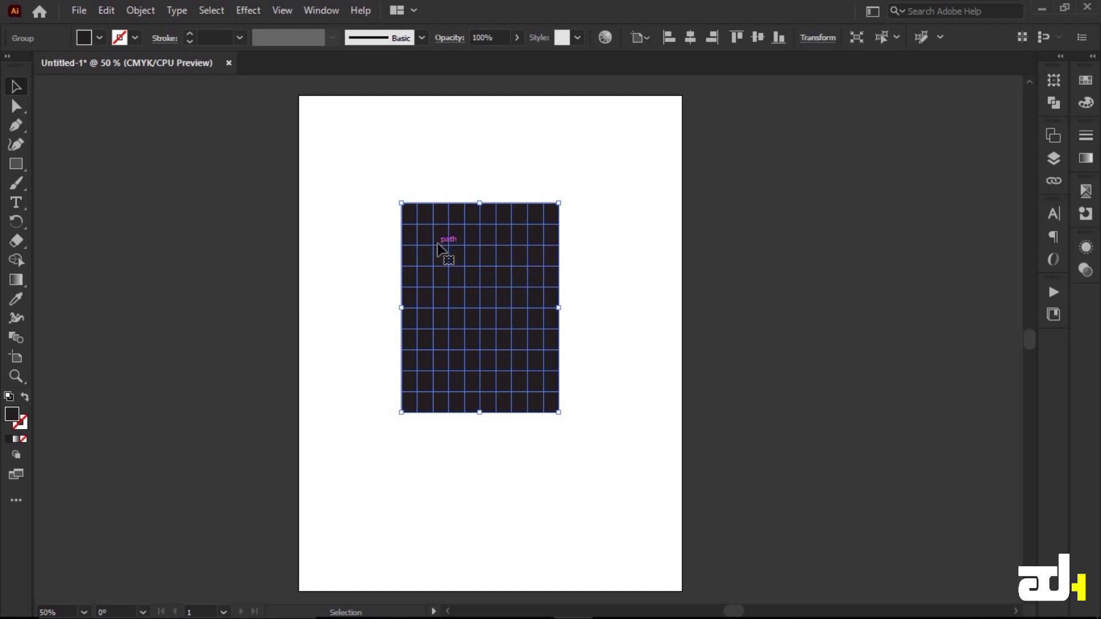
Step: Move the mosaic grid right of the artboard and pull a tile out of it
left_click(16, 106)
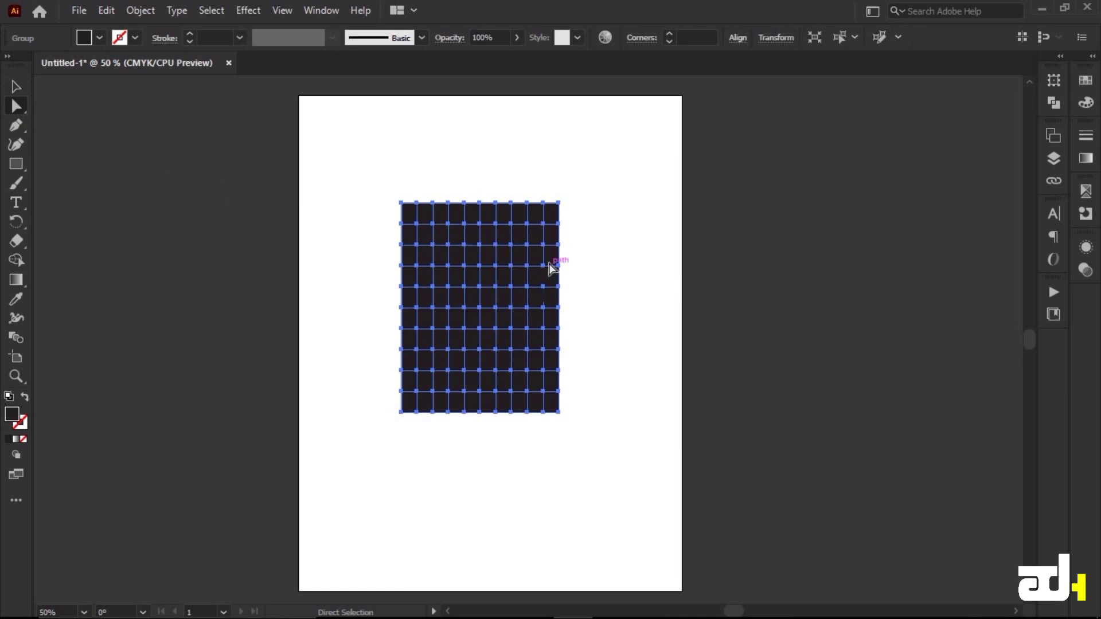
left_click_drag(548, 263, 574, 252)
left_click_drag(747, 212, 831, 188)
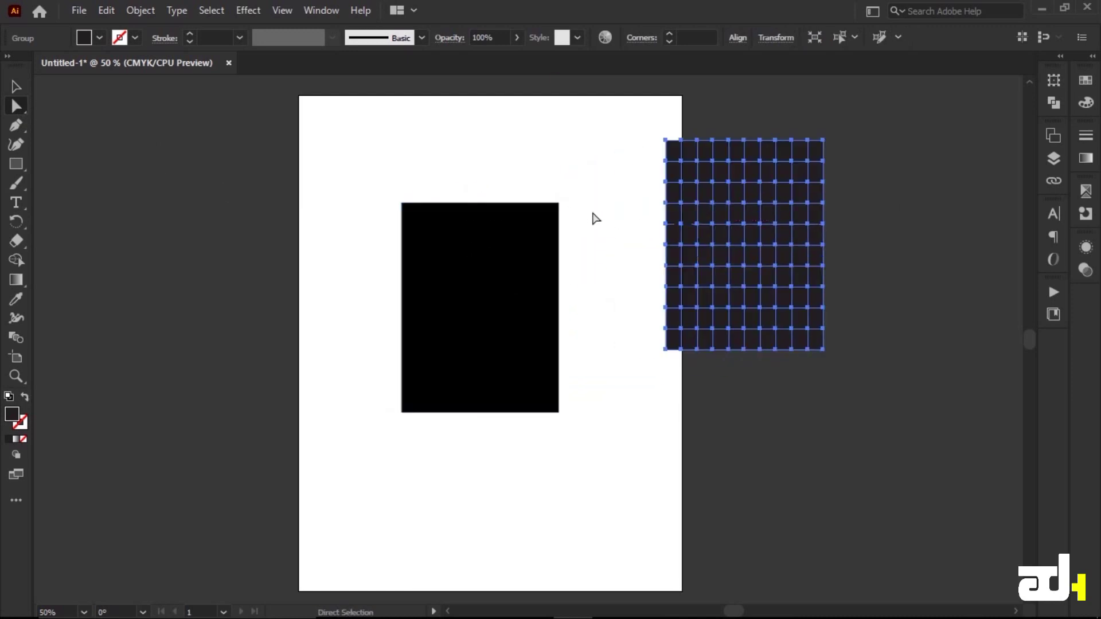
left_click(781, 361)
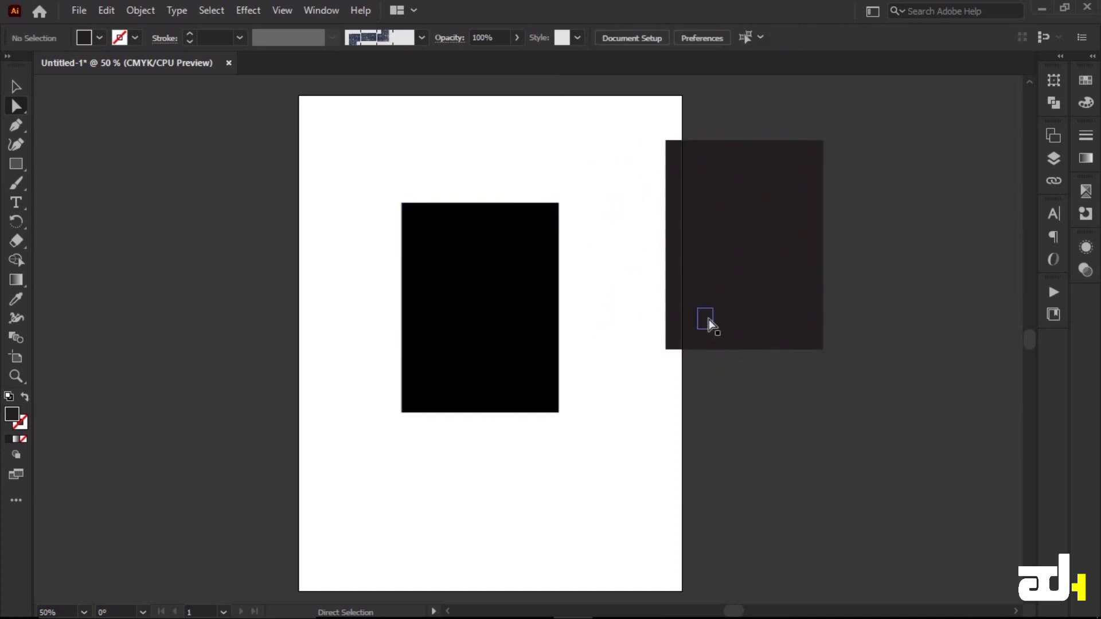
left_click(728, 279)
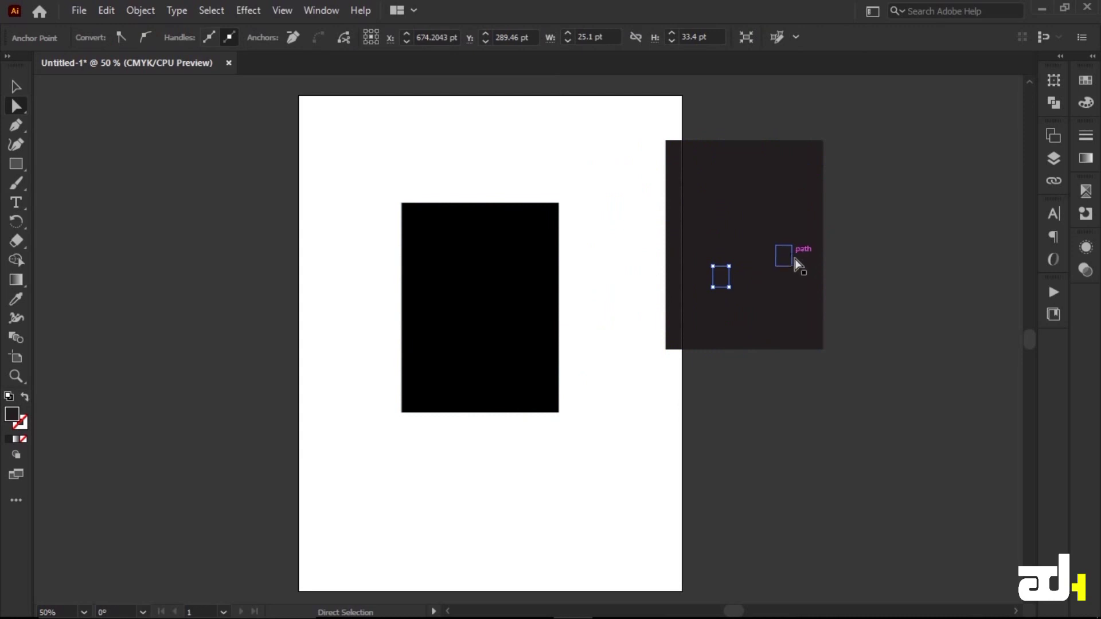
mouse_move(799, 247)
left_mouse_down()
mouse_move(767, 245)
mouse_move(872, 299)
left_mouse_up()
Step: Drag several more tiles out of the grid and fill one with red
mouse_move(769, 253)
left_mouse_down()
mouse_move(799, 202)
mouse_move(894, 172)
left_mouse_up()
mouse_move(832, 204)
left_mouse_down()
mouse_move(839, 217)
mouse_move(910, 227)
left_mouse_up()
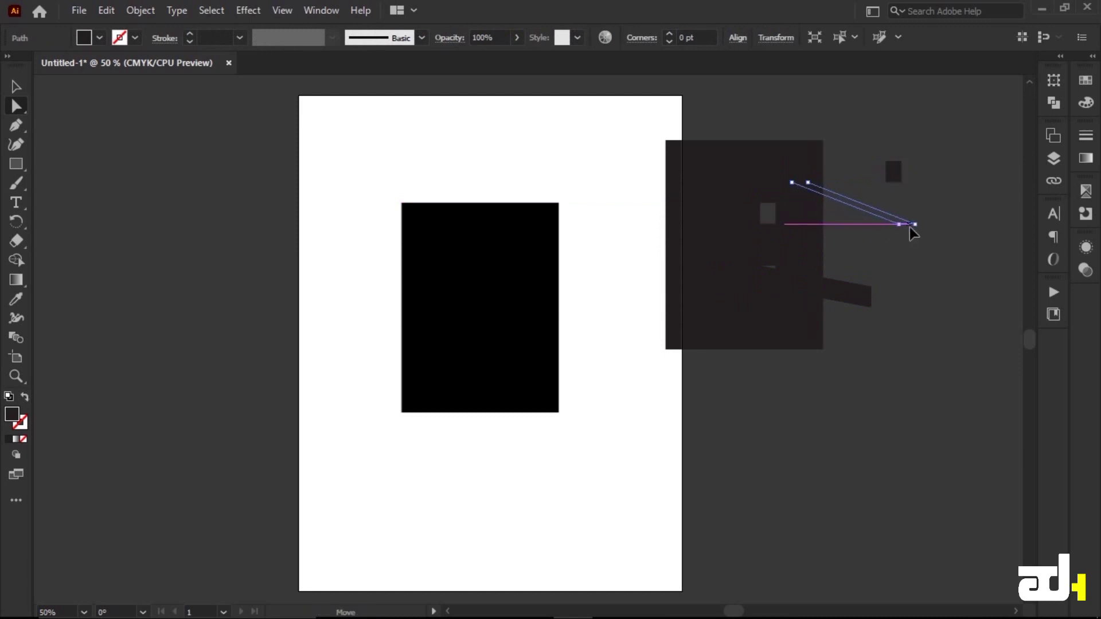
left_click_drag(815, 242, 817, 271)
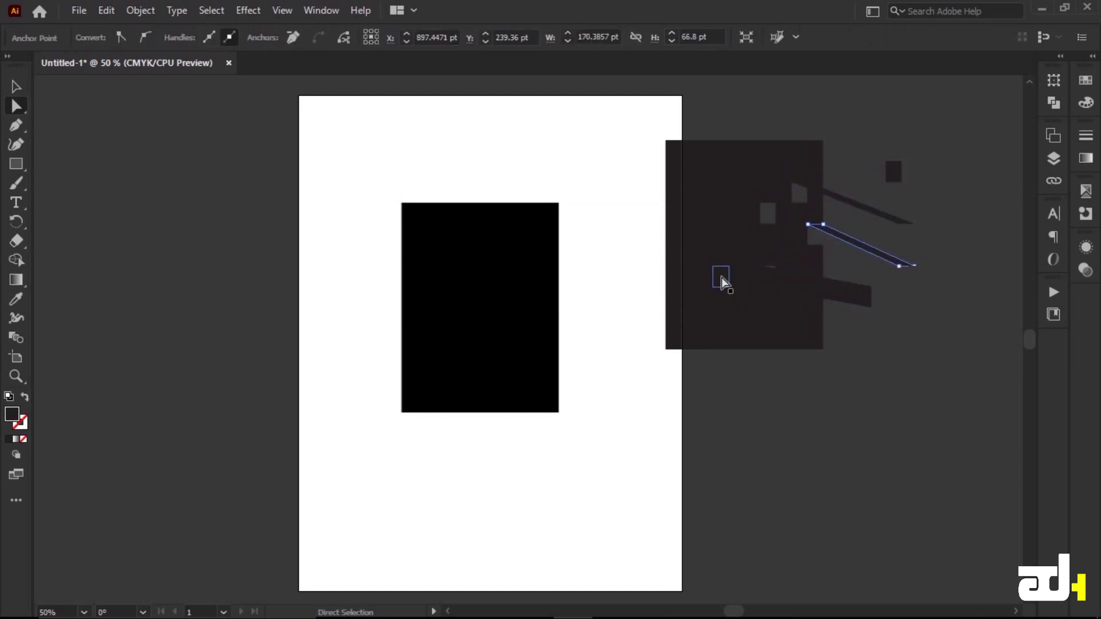
left_click_drag(721, 278, 707, 277)
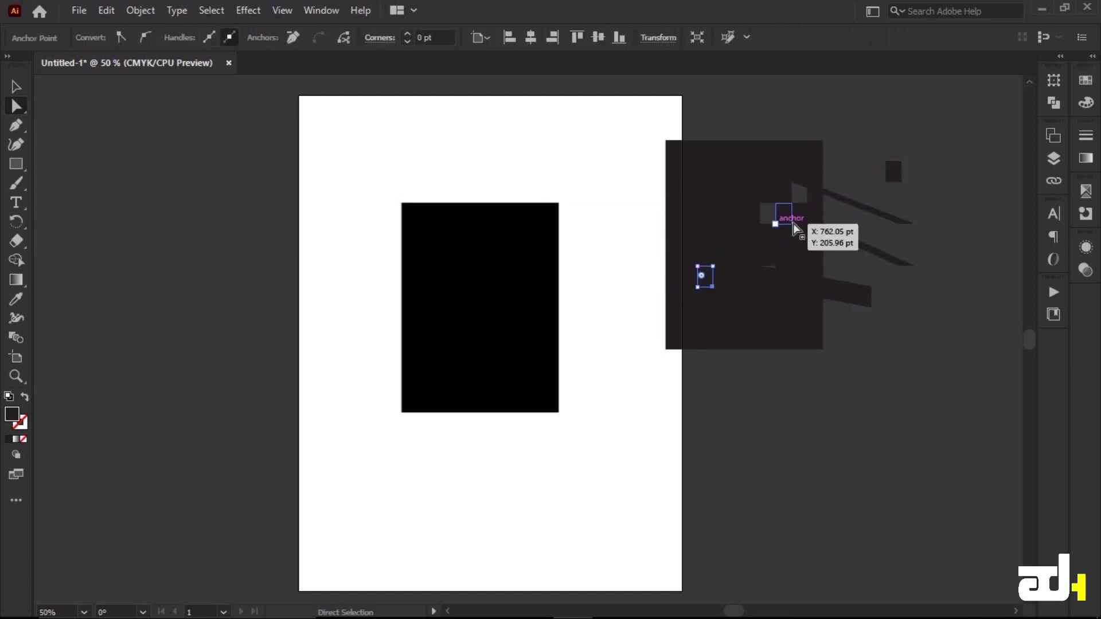
left_click(1086, 80)
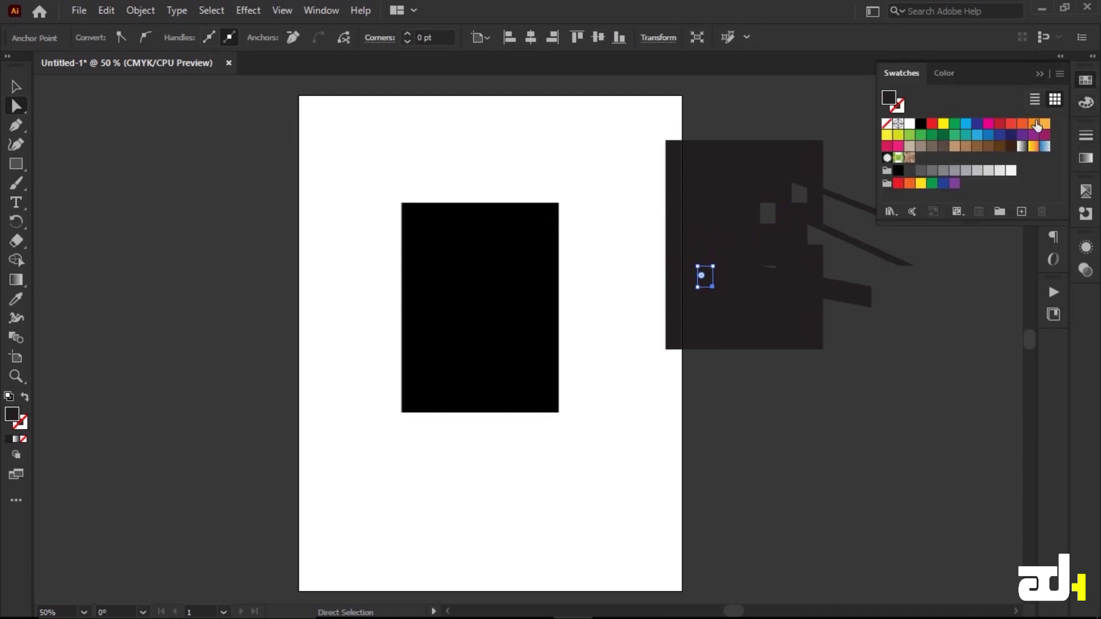
left_click(1001, 124)
Step: Select the whole mosaic grid group and delete it
key("v")
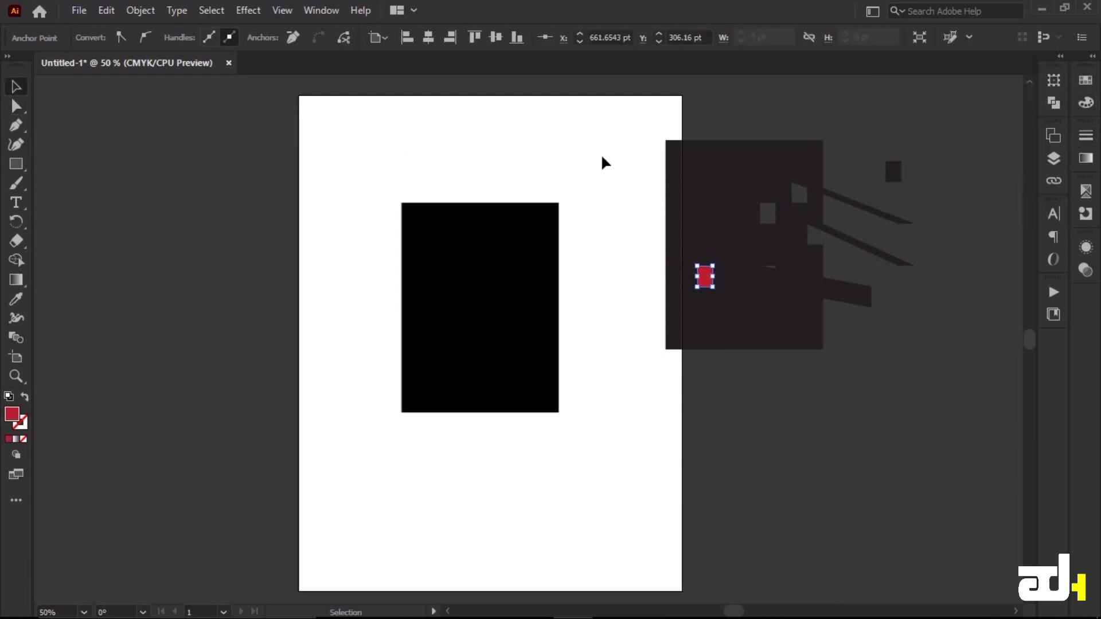
left_click_drag(641, 110, 934, 393)
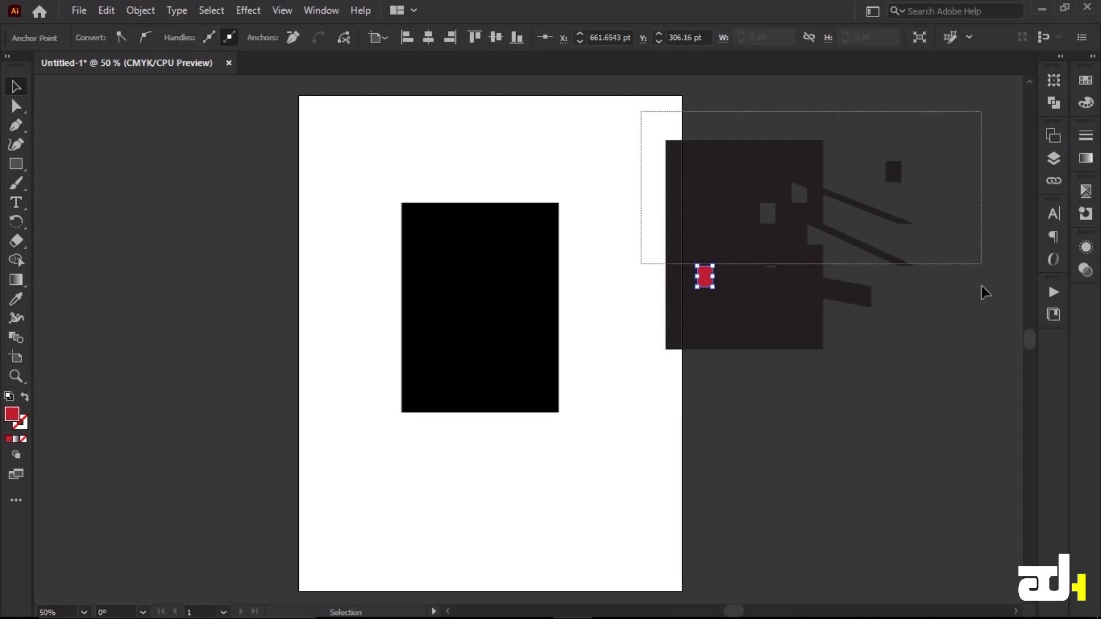
key("Delete")
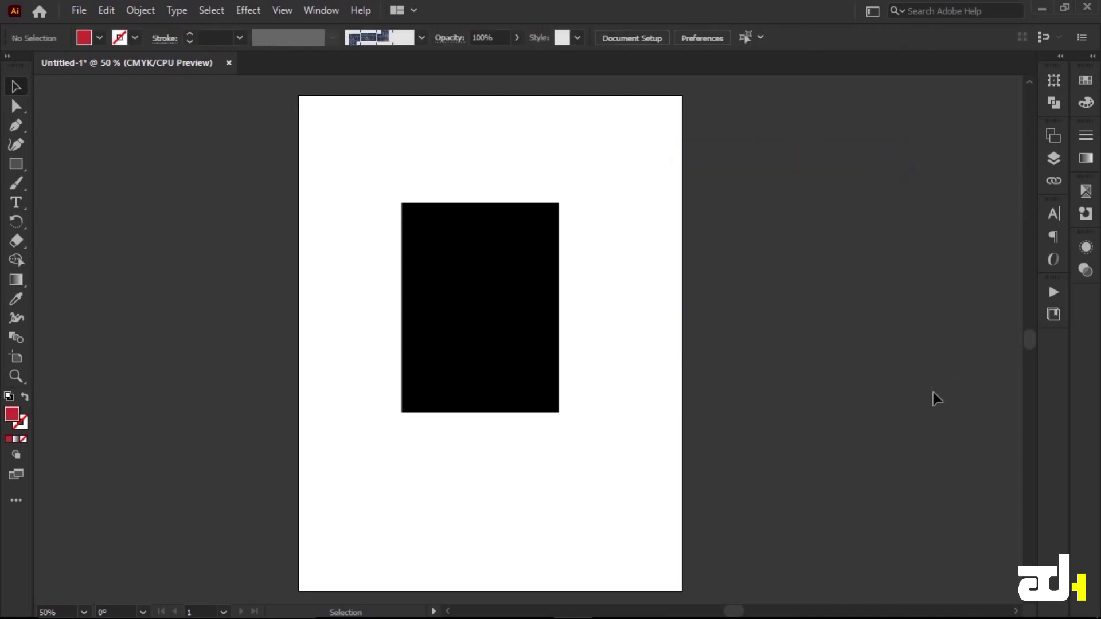
Step: Select the black rectangle and open Flatten Transparency, keeping the Medium Resolution preset
left_click(137, 10)
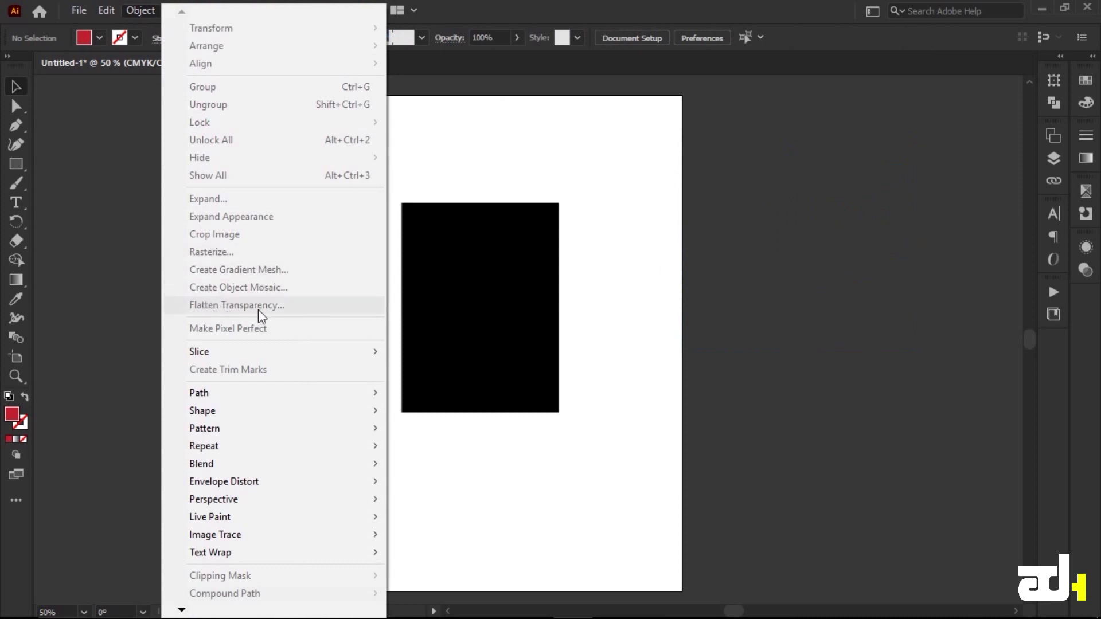
left_click(389, 445)
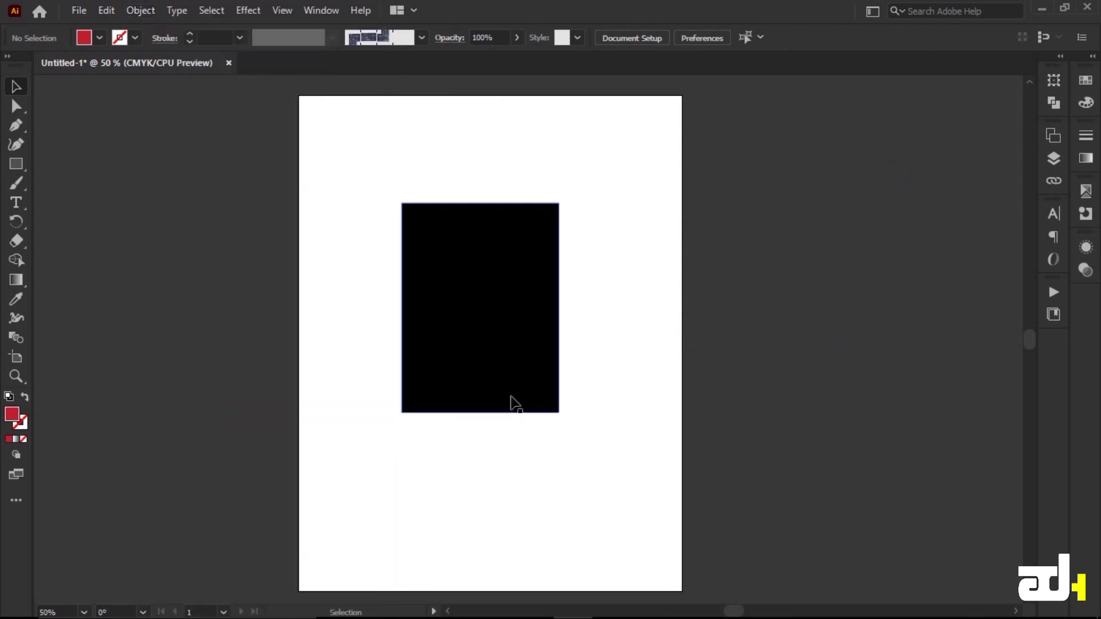
left_click(487, 278)
left_click(140, 11)
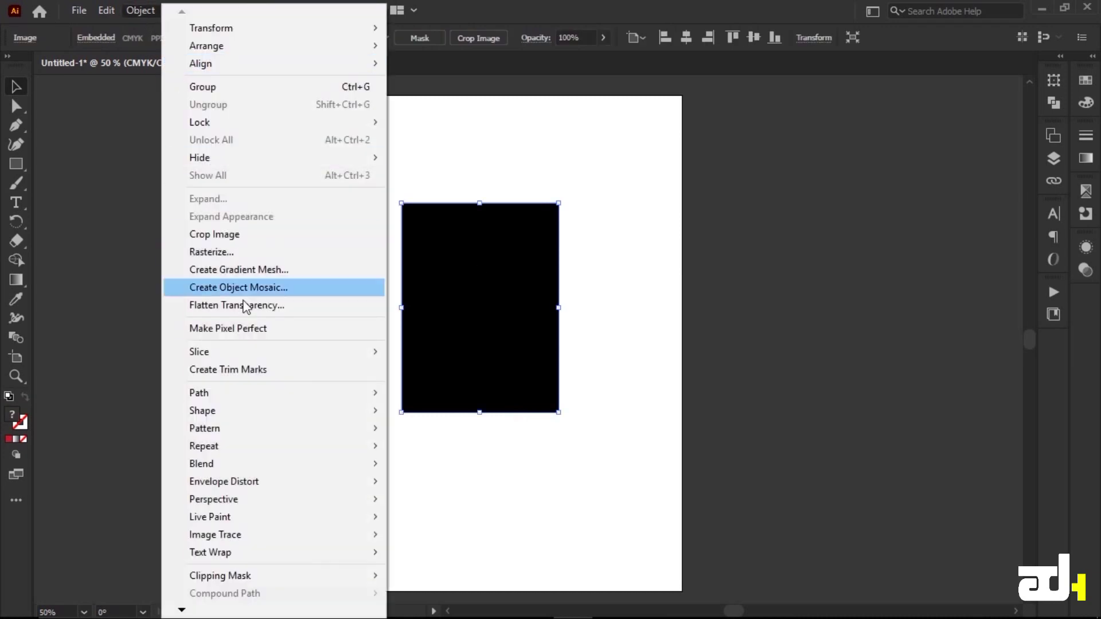
left_click(232, 305)
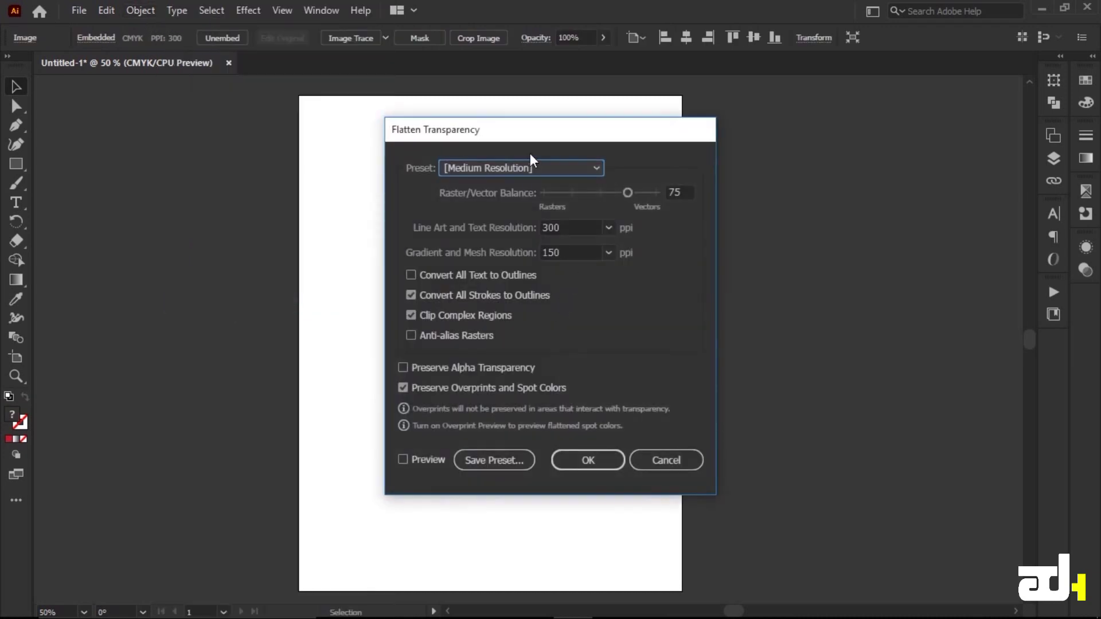
left_click_drag(533, 135, 800, 129)
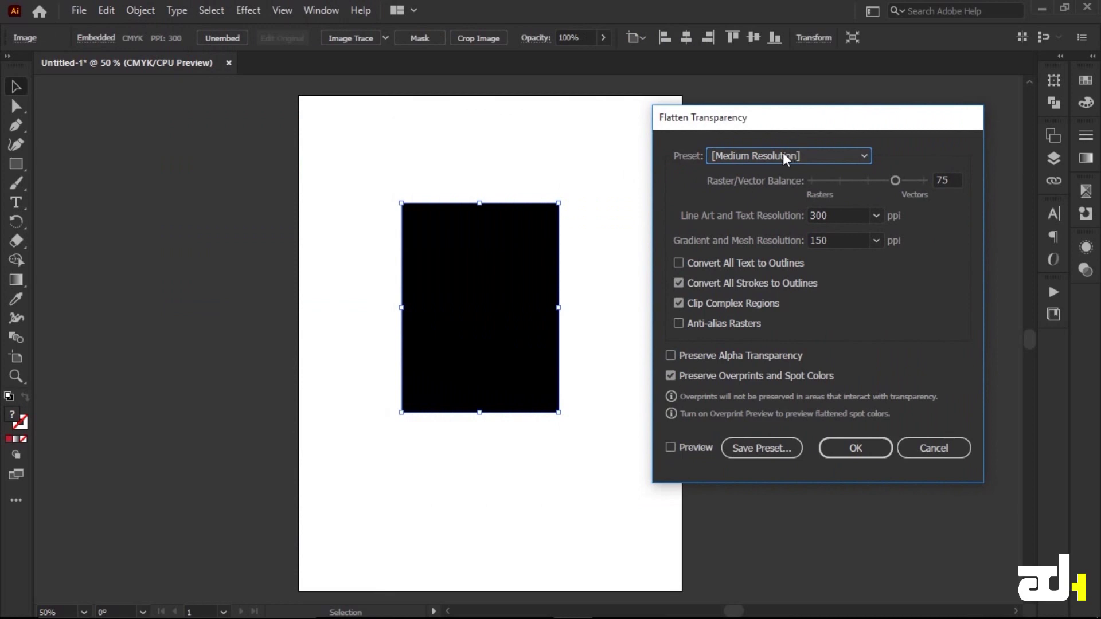
left_click(859, 155)
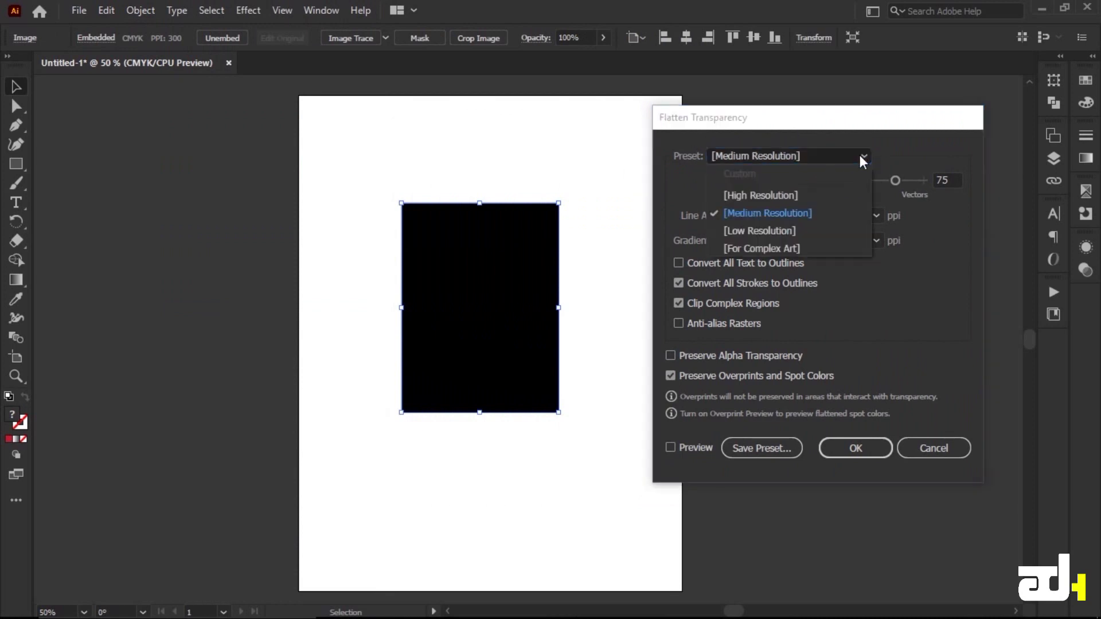
left_click(913, 322)
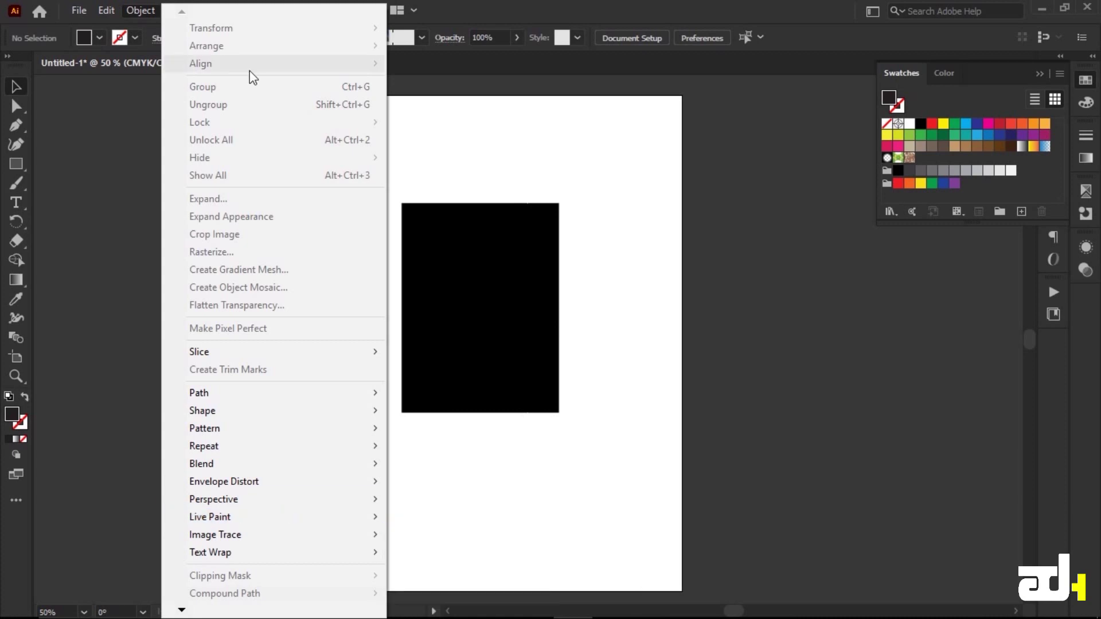
Step: Browse the Object menu twice, including Path, and close it without applying anything
left_click(477, 157)
left_click(138, 11)
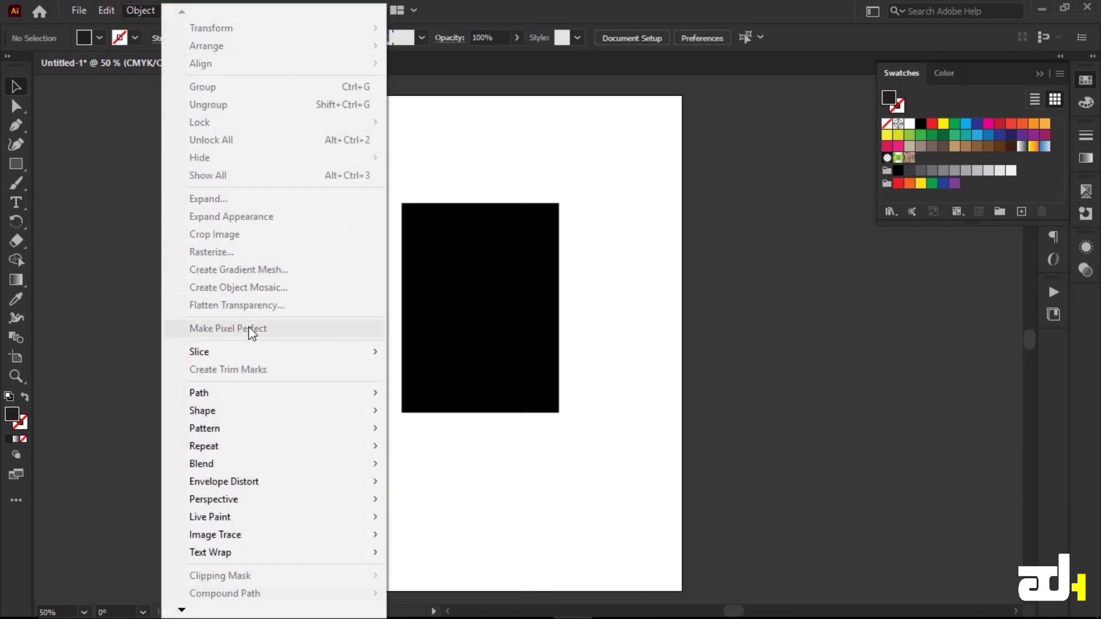
left_click(464, 449)
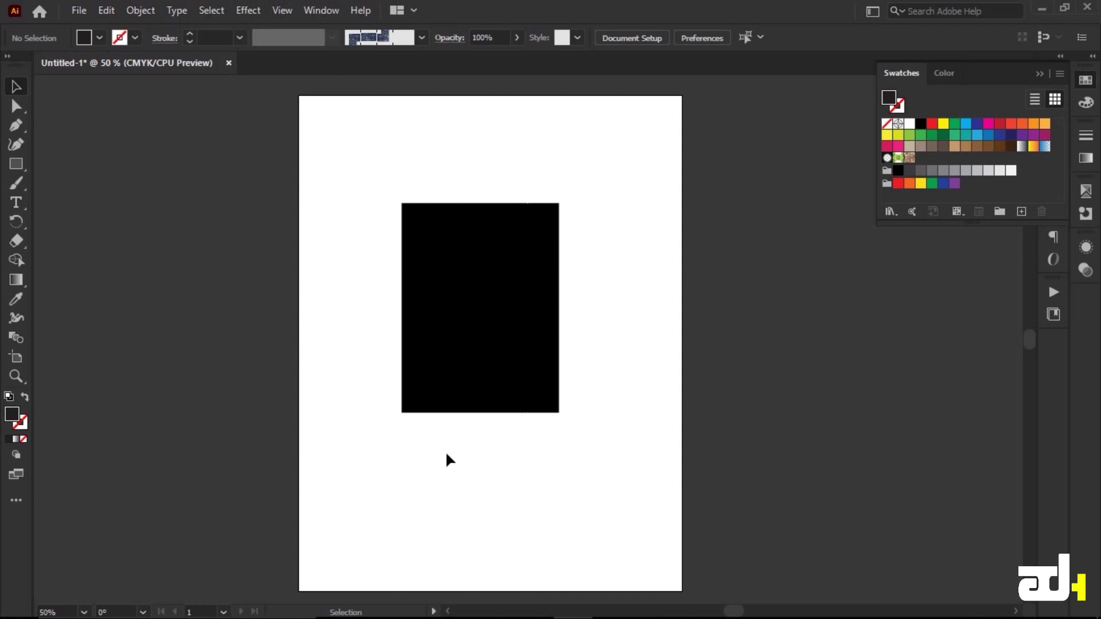
left_click(140, 10)
mouse_move(198, 393)
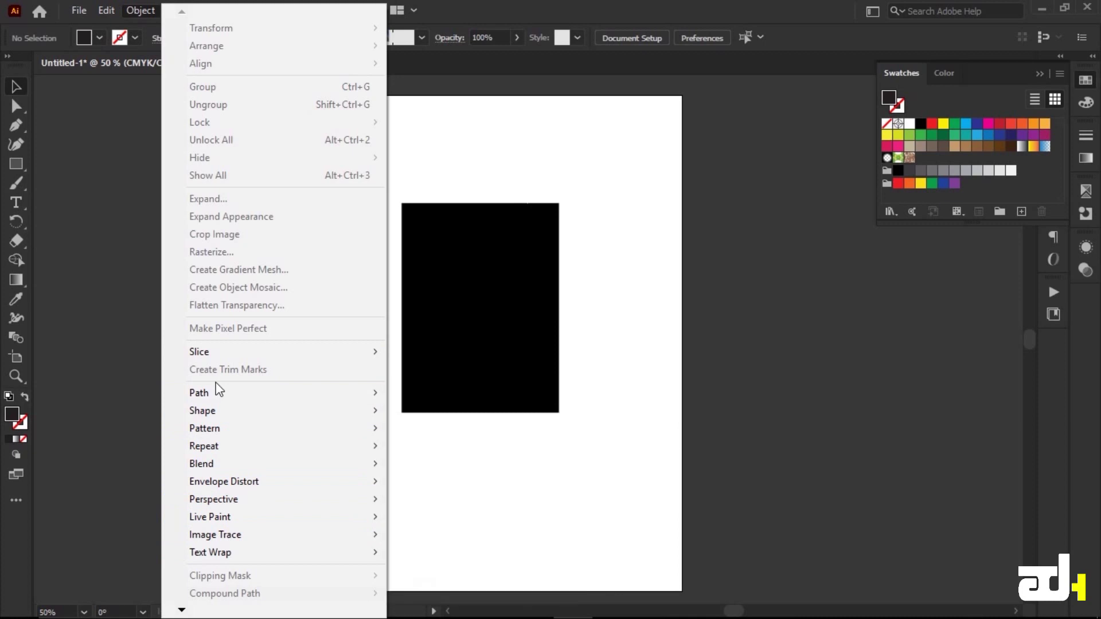
left_click(586, 341)
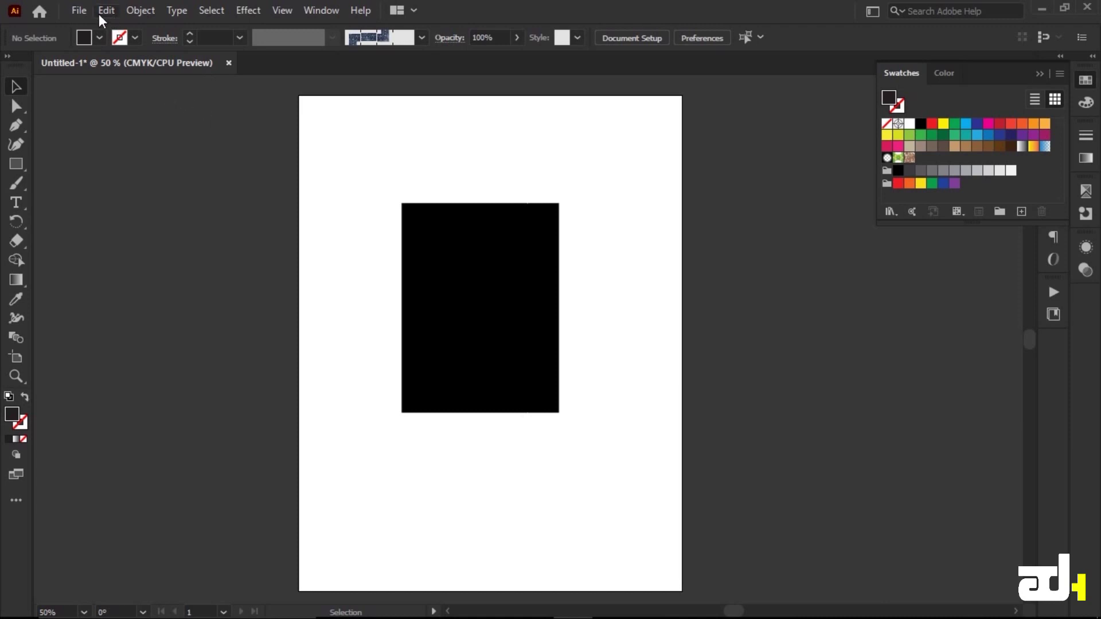
Step: Browse the Edit and File menus without changes, then collapse the Swatches panel
left_click(99, 14)
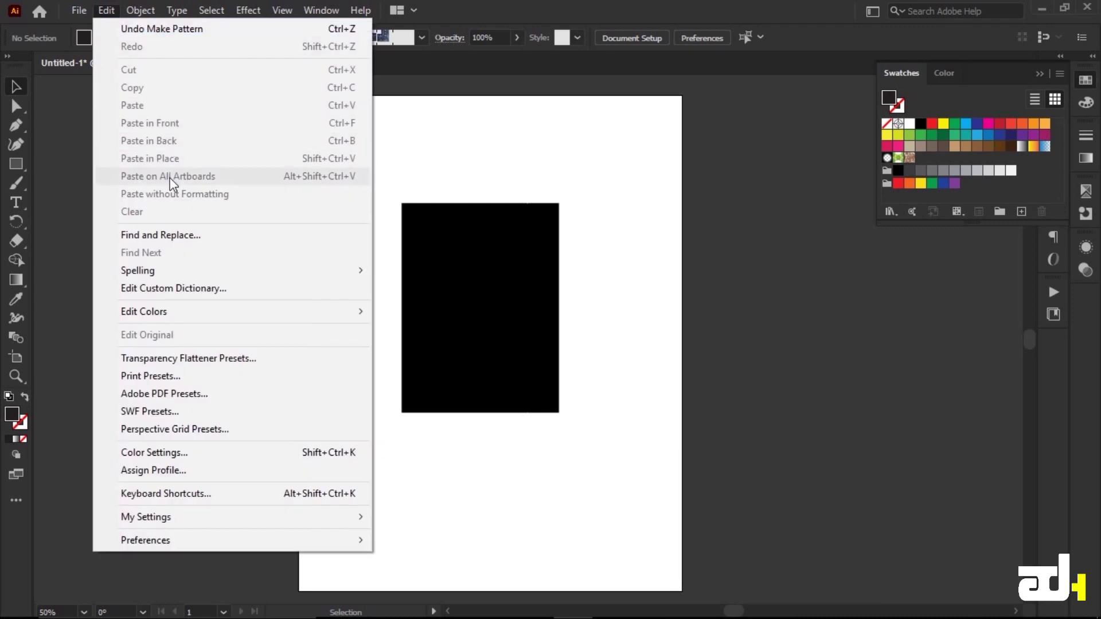
left_click(87, 247)
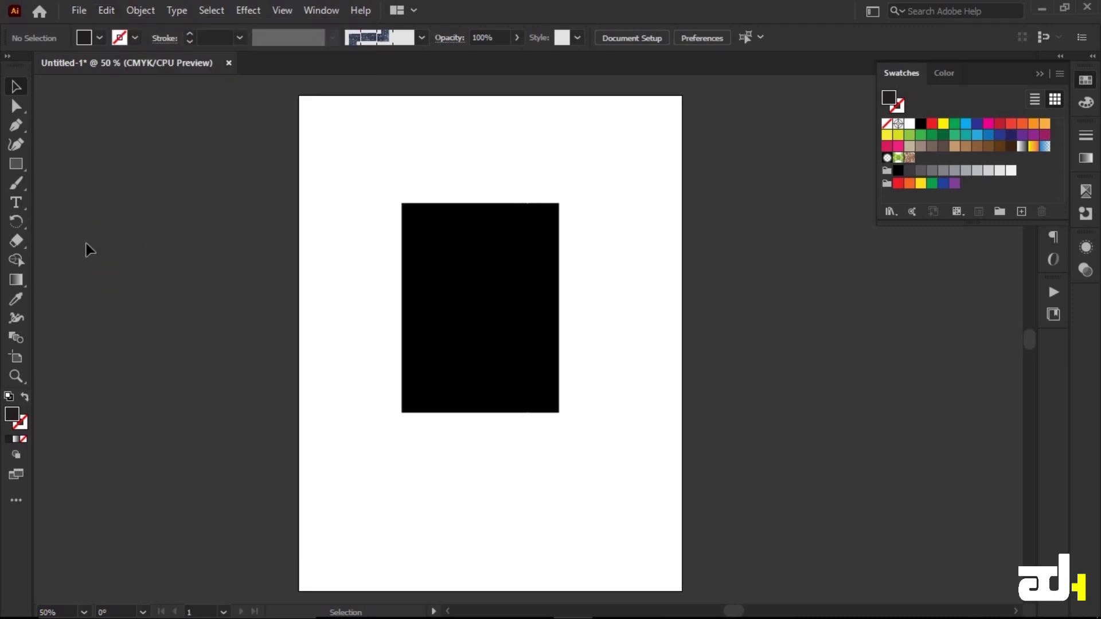
left_click(79, 9)
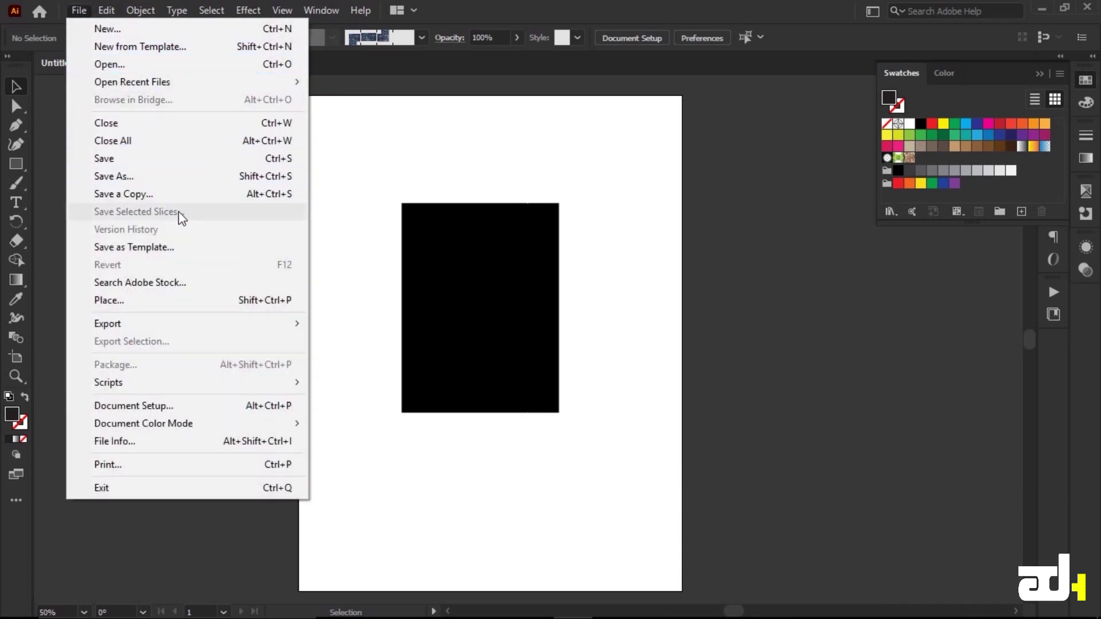
left_click(386, 123)
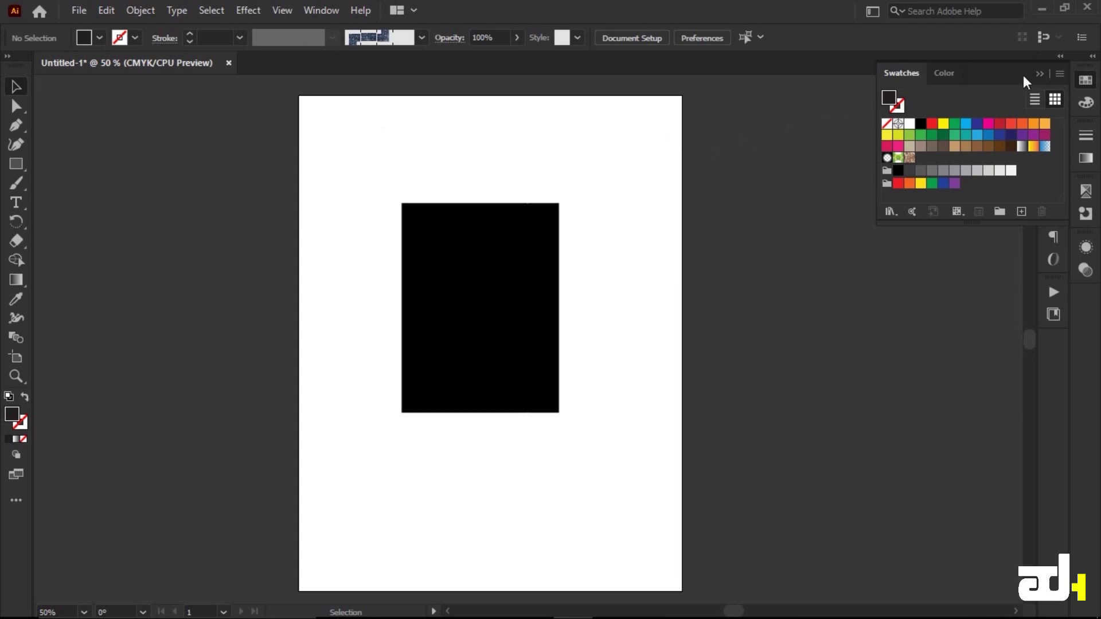
left_click(1040, 73)
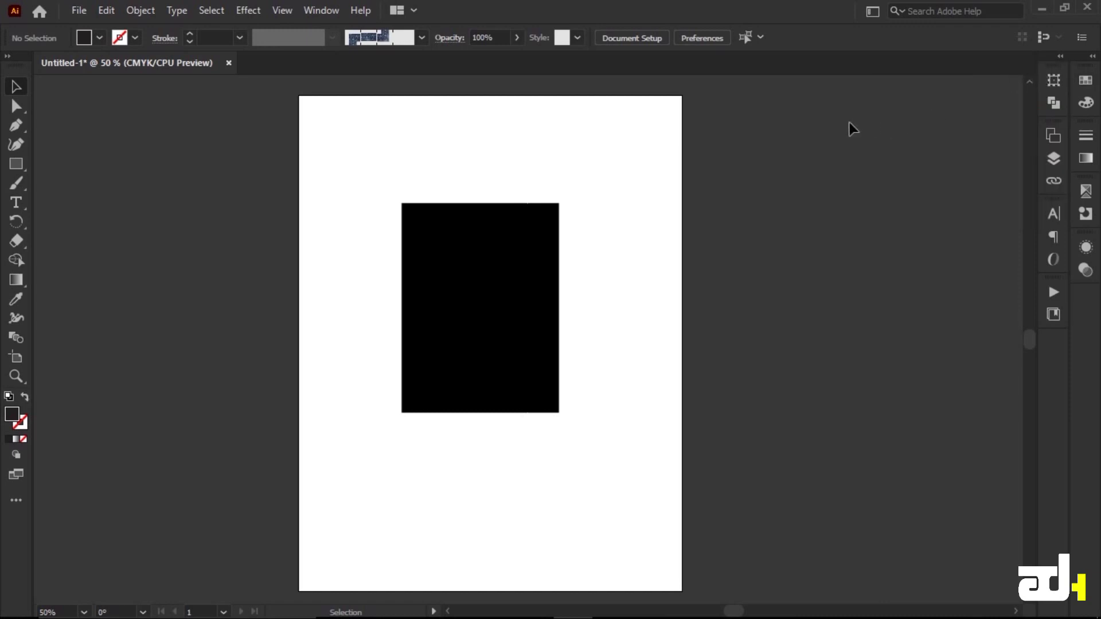